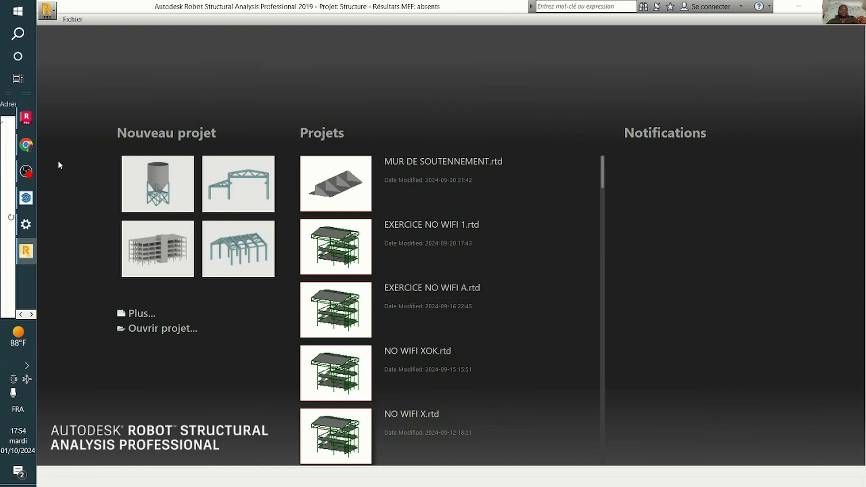
- Create a new project from the silo-shaped shell structure template and dismiss the startup tip
{"action": "left_click", "coordinate": [158, 187]}
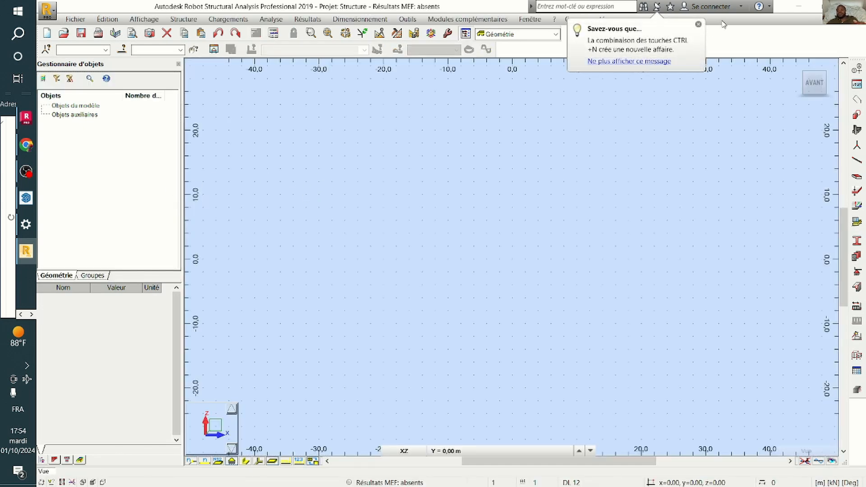
{"action": "left_click", "coordinate": [699, 25]}
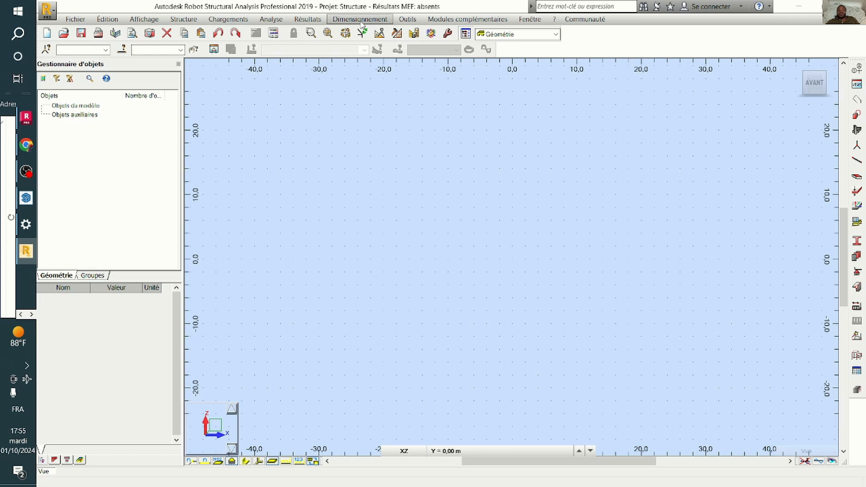
- Open the task preferences (Préférences de la tâche) and display the force settings under Unités et formats
{"action": "left_click", "coordinate": [408, 21]}
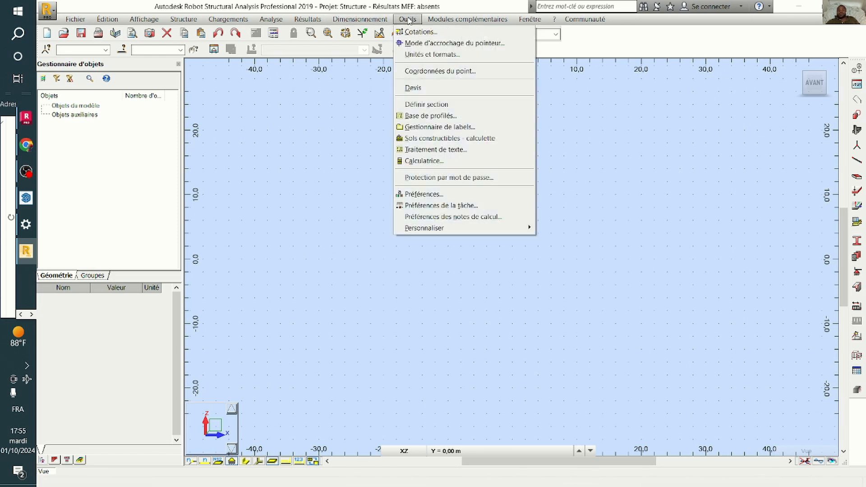
{"action": "left_click", "coordinate": [438, 206]}
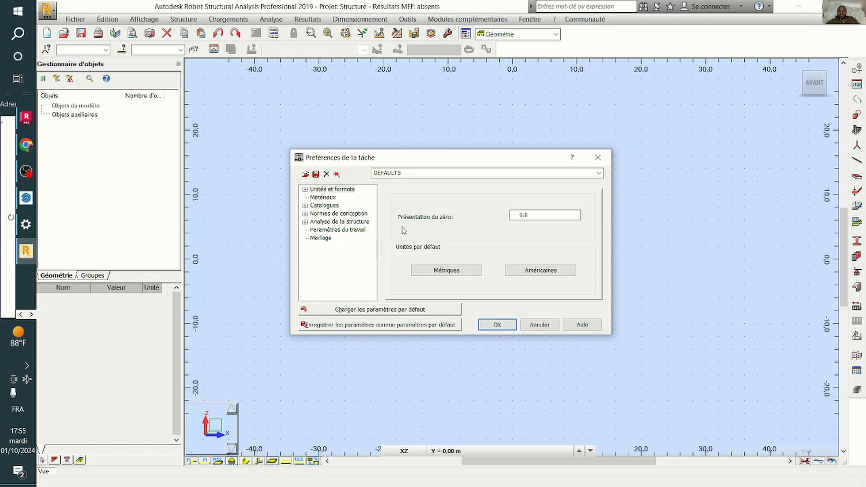
{"action": "left_click_drag", "start_coordinate": [503, 158], "coordinate": [508, 117]}
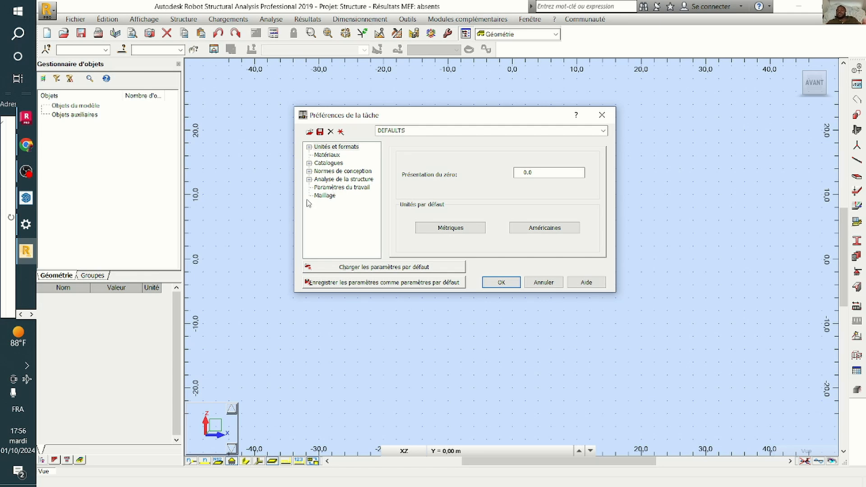
{"action": "left_click", "coordinate": [321, 147]}
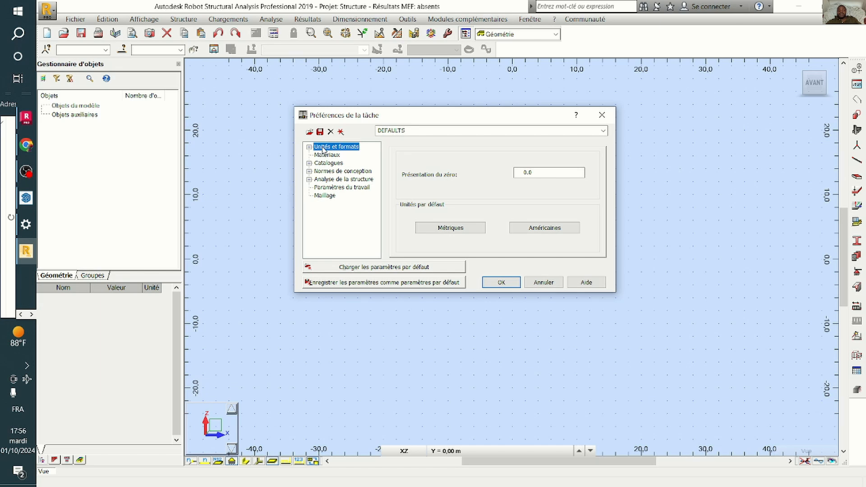
{"action": "left_click", "coordinate": [309, 147]}
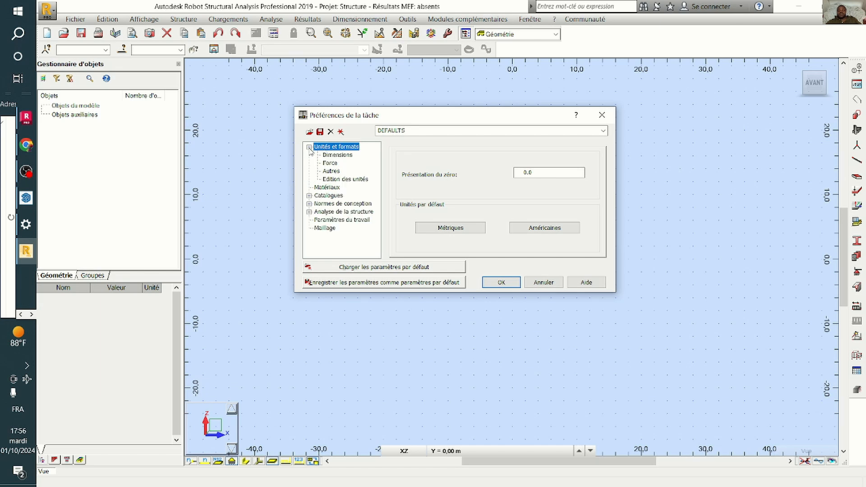
{"action": "left_click", "coordinate": [328, 163]}
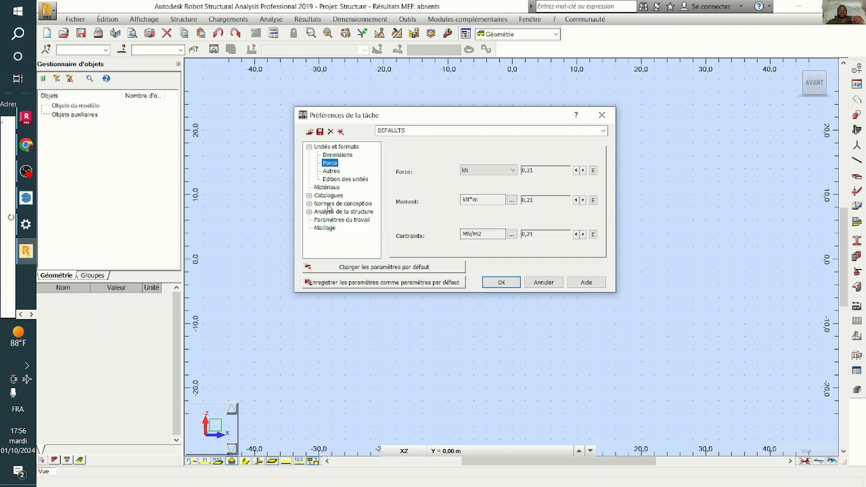
- Set the design codes to BAEL 91 mod. 99 for reinforced concrete and DTU 13.12 for geotechnics
{"action": "left_click", "coordinate": [342, 203]}
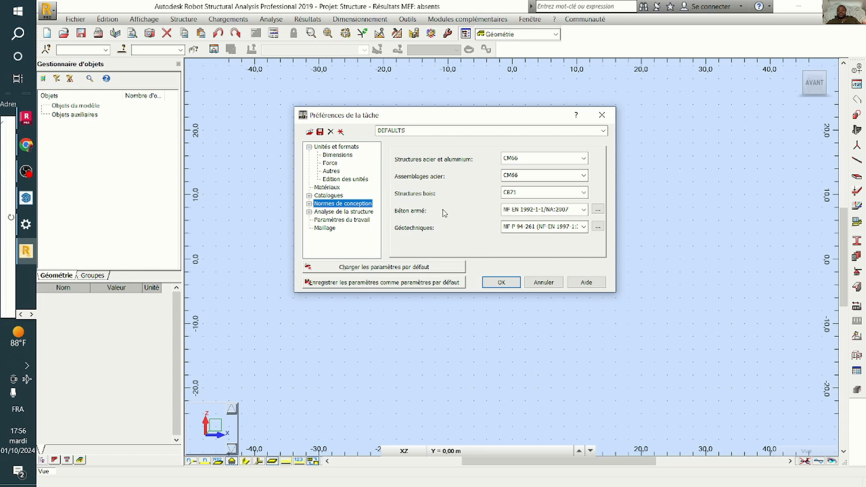
{"action": "left_click", "coordinate": [583, 210]}
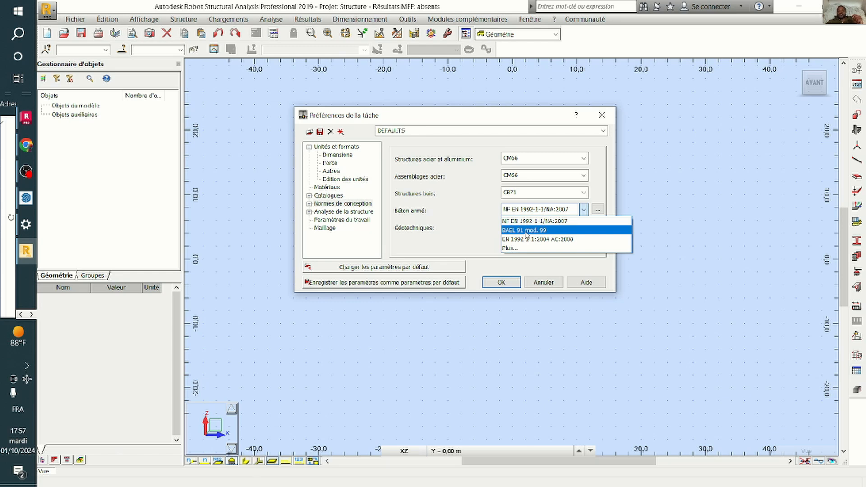
{"action": "left_click", "coordinate": [526, 230]}
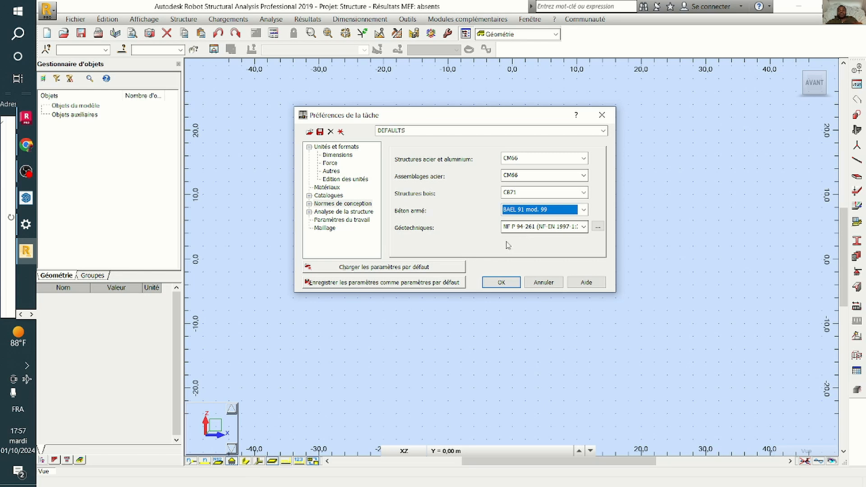
{"action": "left_click", "coordinate": [583, 227]}
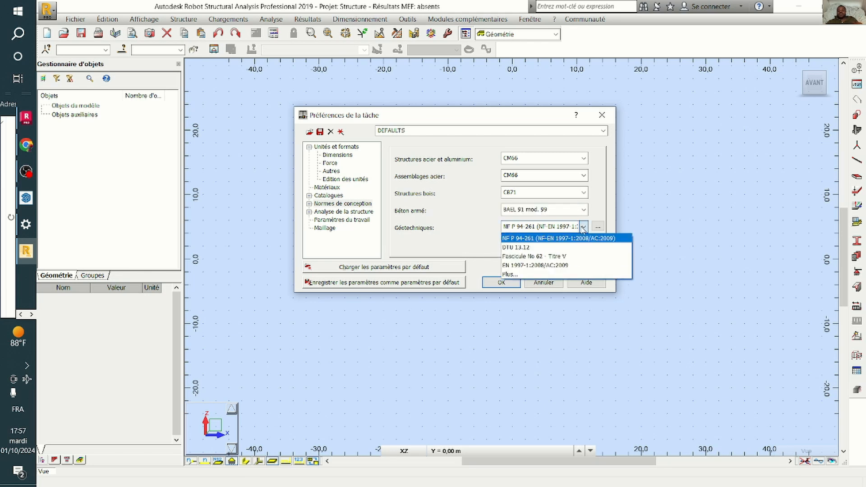
{"action": "left_click", "coordinate": [512, 249]}
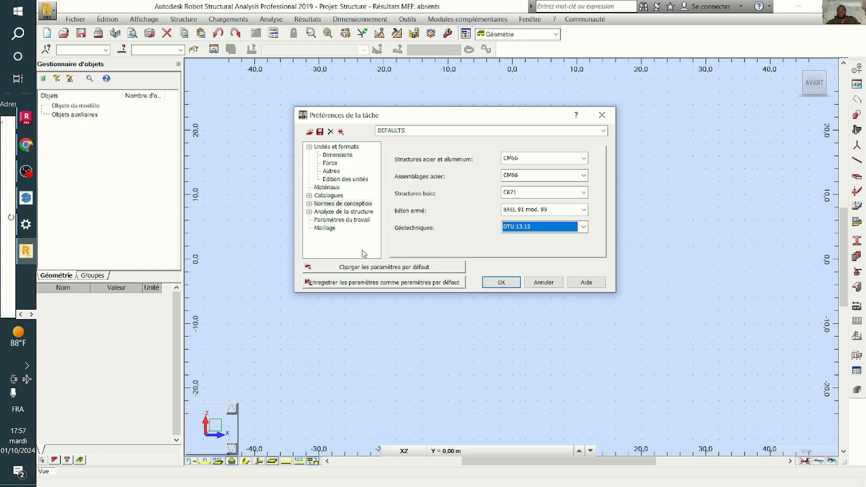
- Set the default mesh for all panels to Normal and choose Delaunay as its meshing method
{"action": "left_click", "coordinate": [325, 228]}
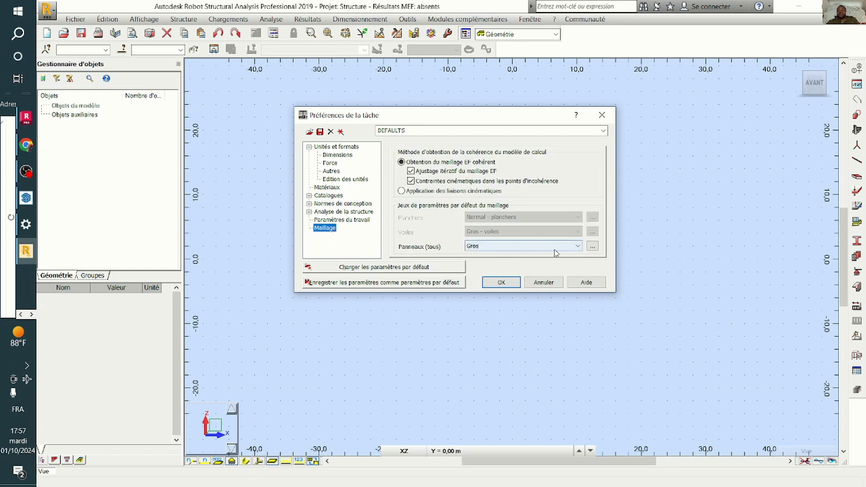
{"action": "left_click", "coordinate": [578, 247]}
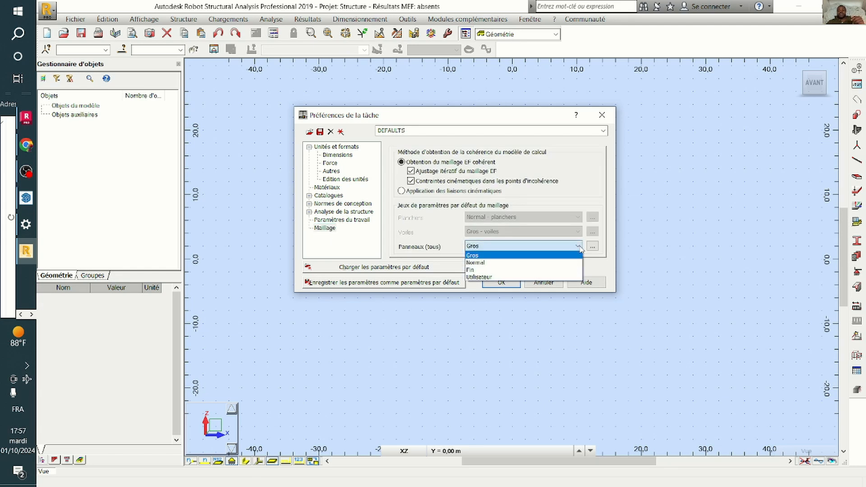
{"action": "left_click", "coordinate": [470, 263]}
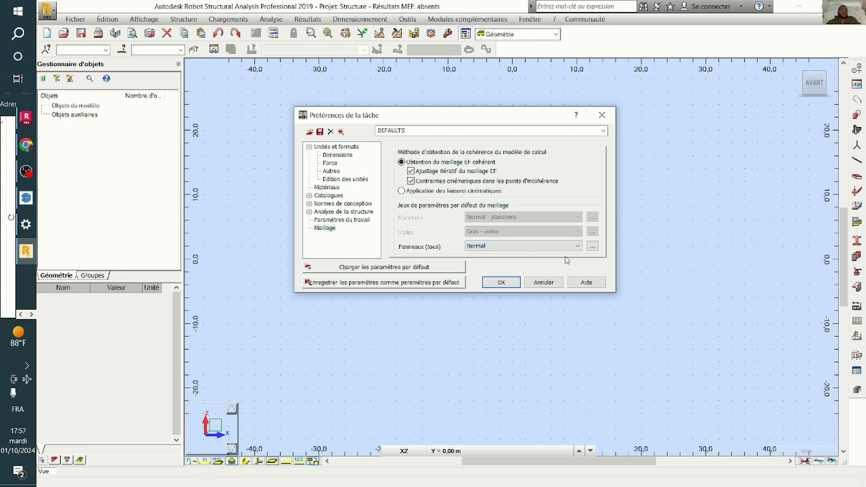
{"action": "left_click", "coordinate": [592, 247]}
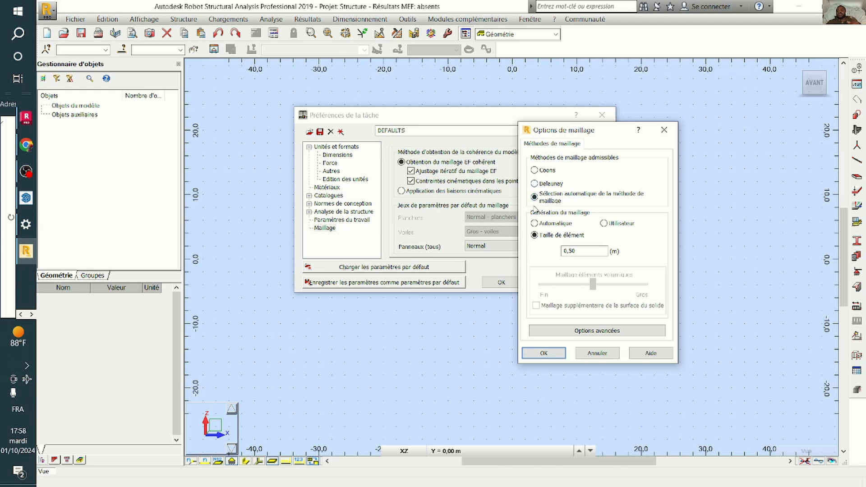
{"action": "left_click", "coordinate": [540, 186]}
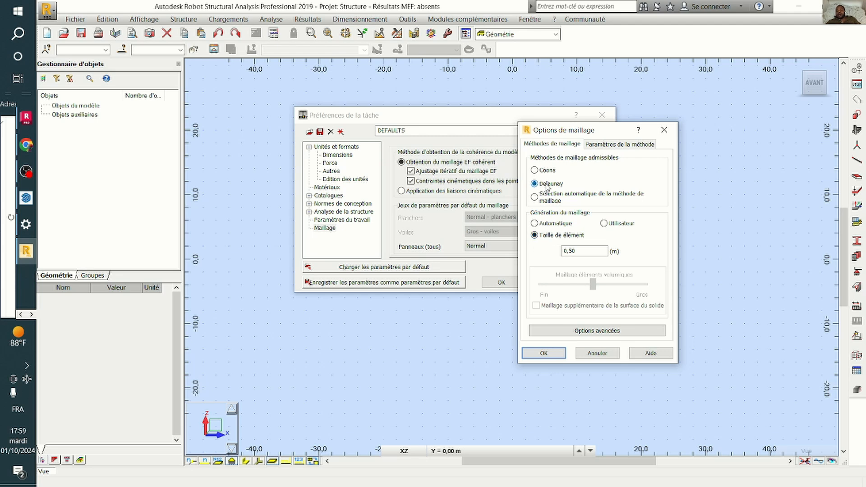
- Set the surface finite element type to Triangle (3 noeuds) in the advanced meshing options and apply the task preferences
{"action": "left_click", "coordinate": [593, 336]}
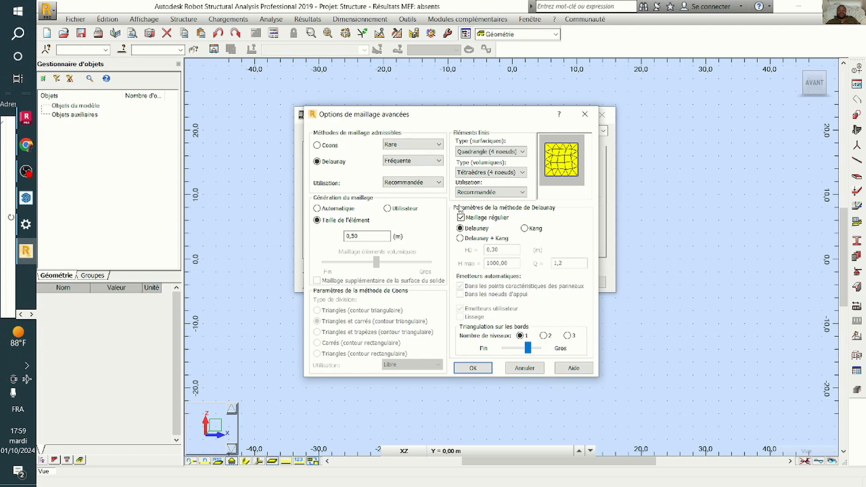
{"action": "left_click", "coordinate": [516, 152]}
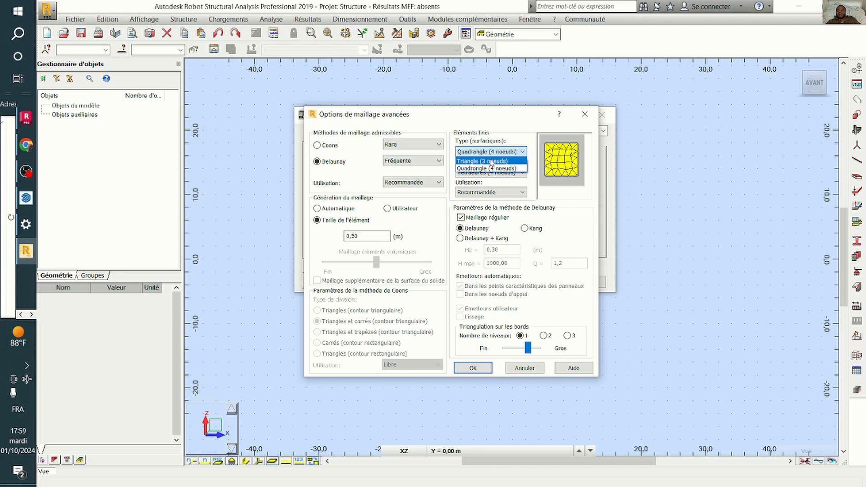
{"action": "left_click", "coordinate": [491, 162]}
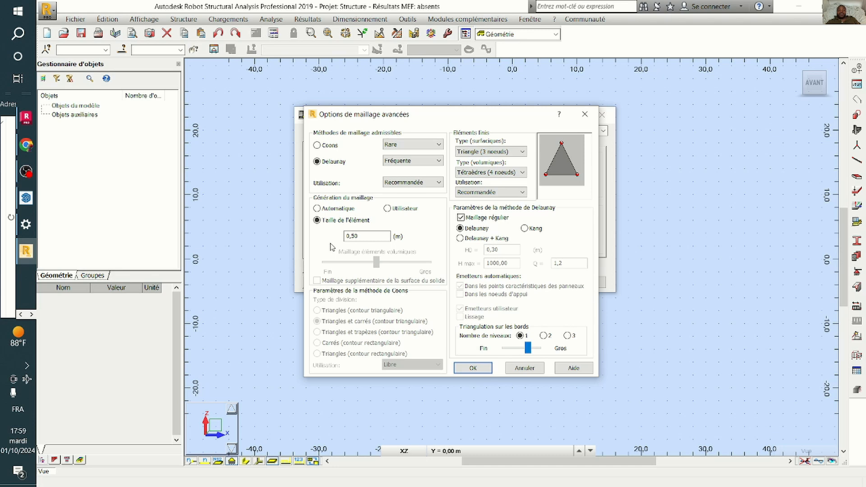
{"action": "double_click", "coordinate": [372, 235]}
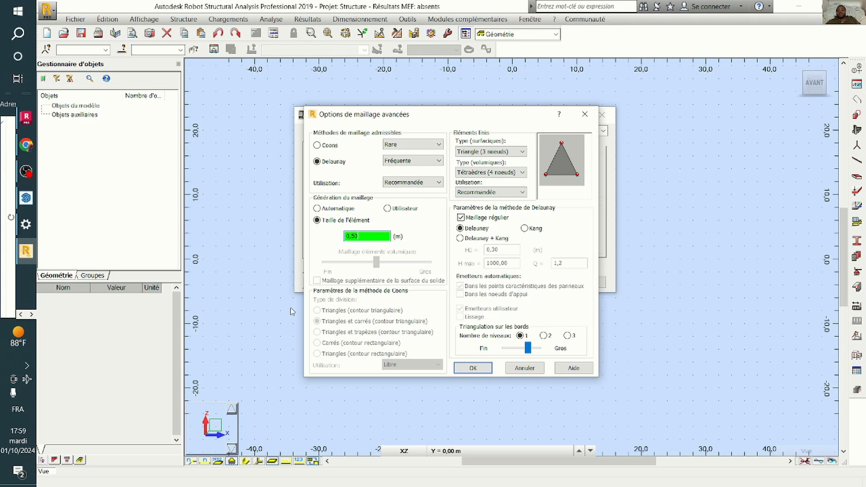
{"action": "left_click", "coordinate": [483, 368]}
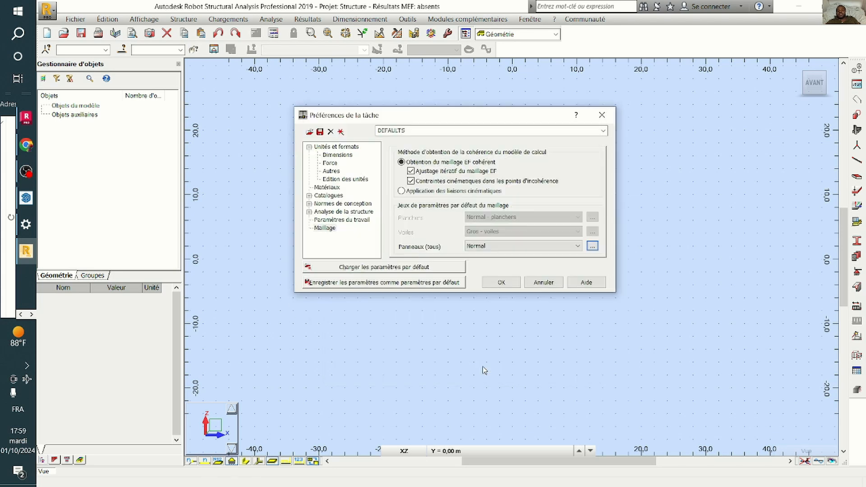
{"action": "left_click", "coordinate": [503, 283]}
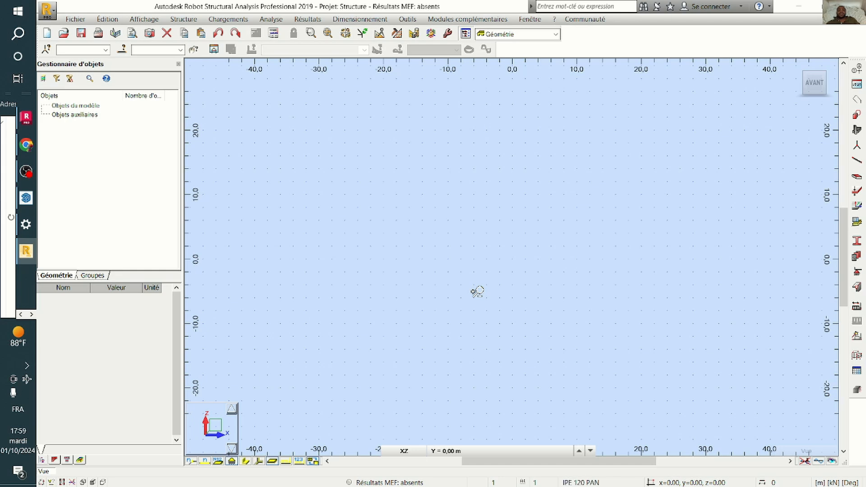
- Switch to the MUR DE SOUTENEMENT model in SketchUp and arrange it side by side with Robot Structural Analysis
{"action": "left_click", "coordinate": [793, 7]}
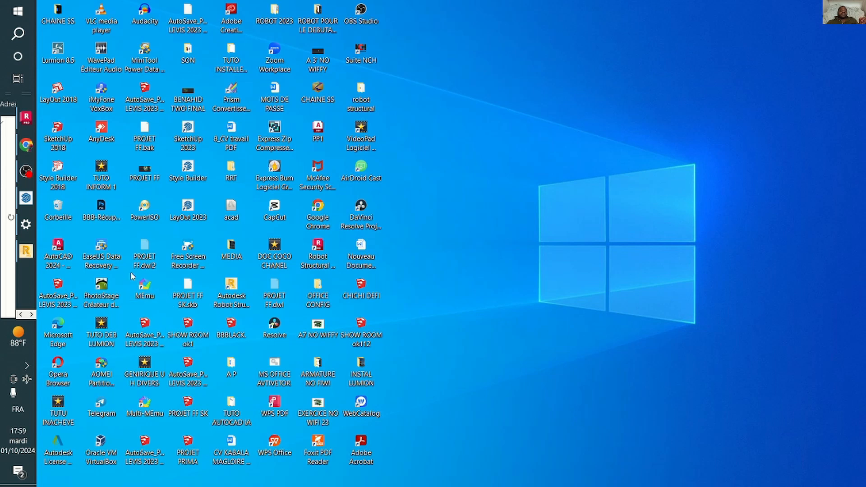
{"action": "left_click", "coordinate": [26, 196]}
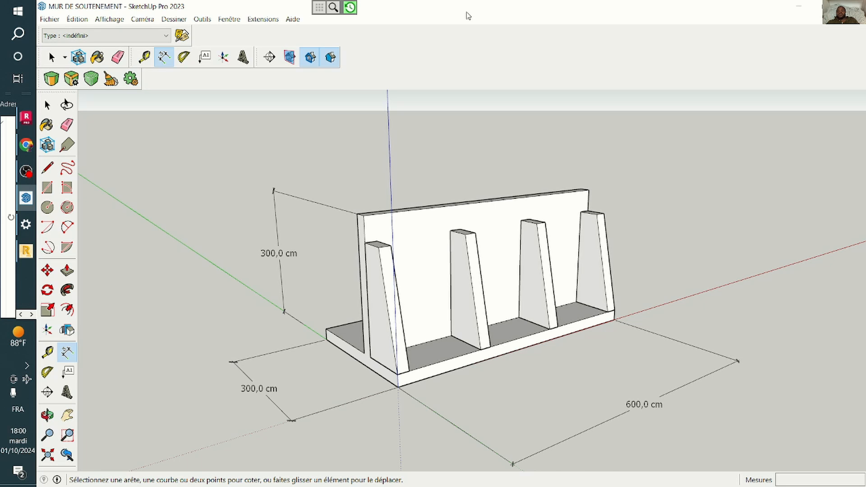
{"action": "left_click_drag", "start_coordinate": [469, 15], "coordinate": [36, 12]}
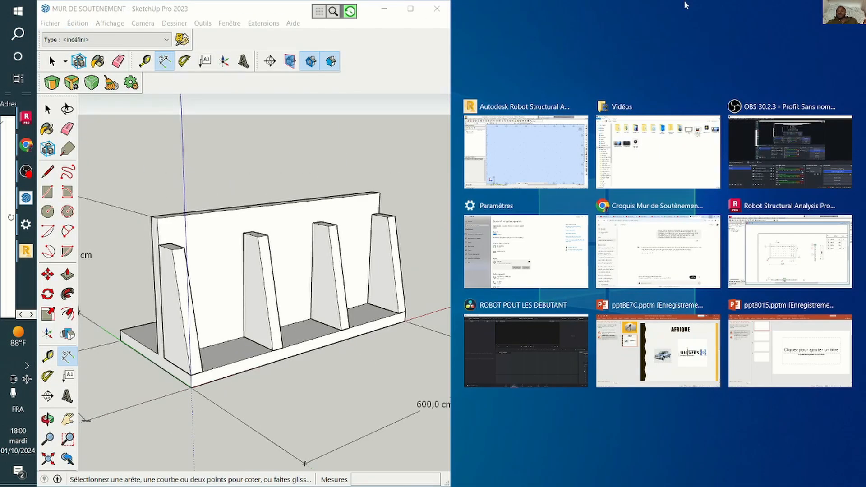
{"action": "left_click", "coordinate": [486, 191]}
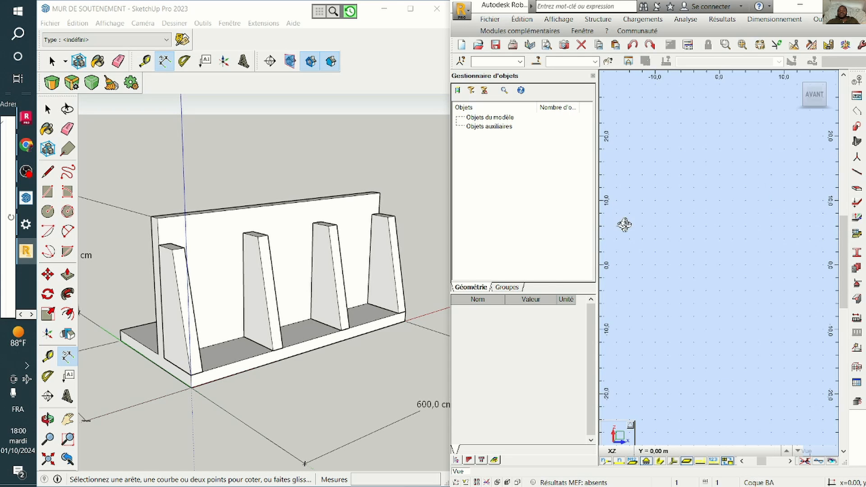
- Open the construction lines definition in Robot Structural Analysis with the SketchUp wall model in view
{"action": "scroll", "coordinate": [298, 234], "scroll_direction": "down", "scroll_amount": 3}
{"action": "scroll", "coordinate": [284, 236], "scroll_direction": "down", "scroll_amount": 2}
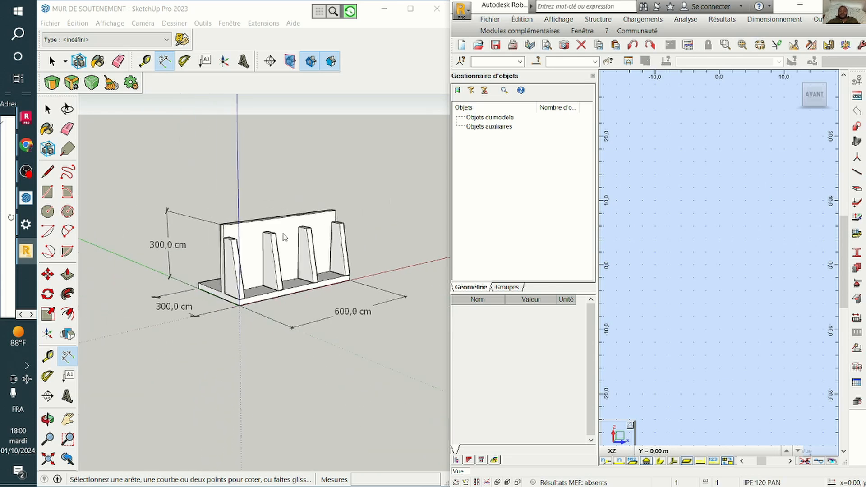
{"action": "scroll", "coordinate": [705, 193], "scroll_direction": "up", "scroll_amount": 2}
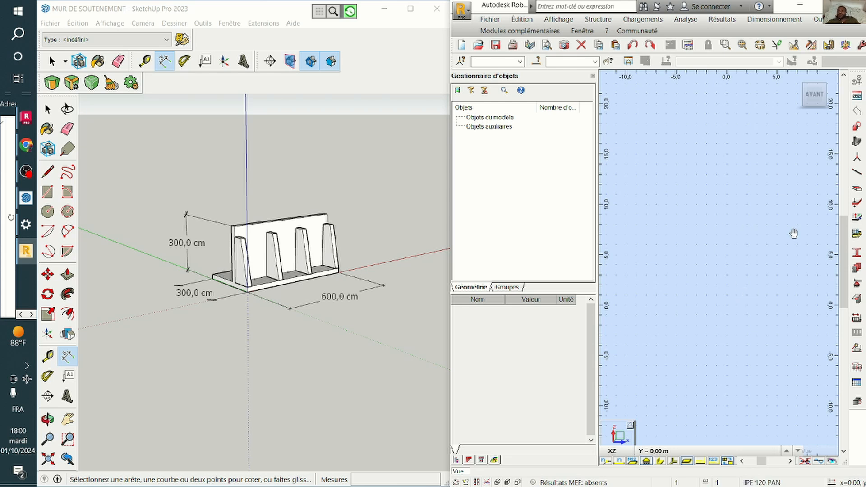
{"action": "left_click", "coordinate": [857, 81]}
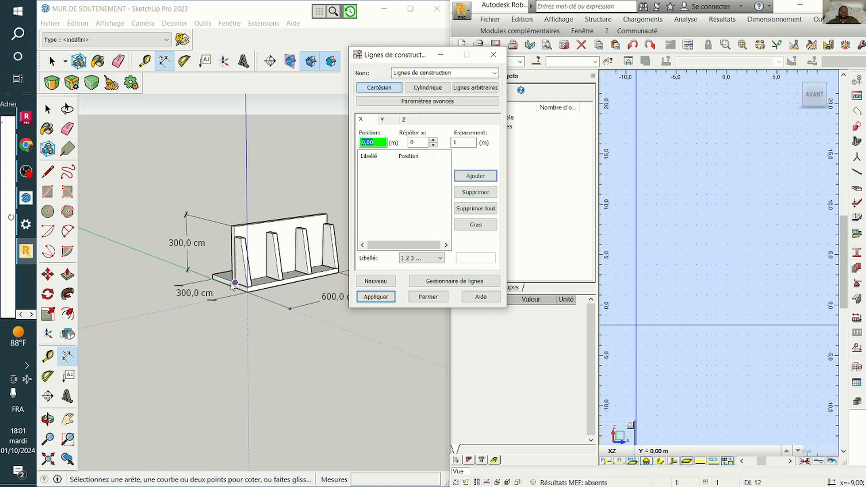
- Add X-axis construction lines starting at 0 m with one repetition at 2 m spacing, matching the SketchUp wall
{"action": "scroll", "coordinate": [233, 285], "scroll_direction": "up", "scroll_amount": 8}
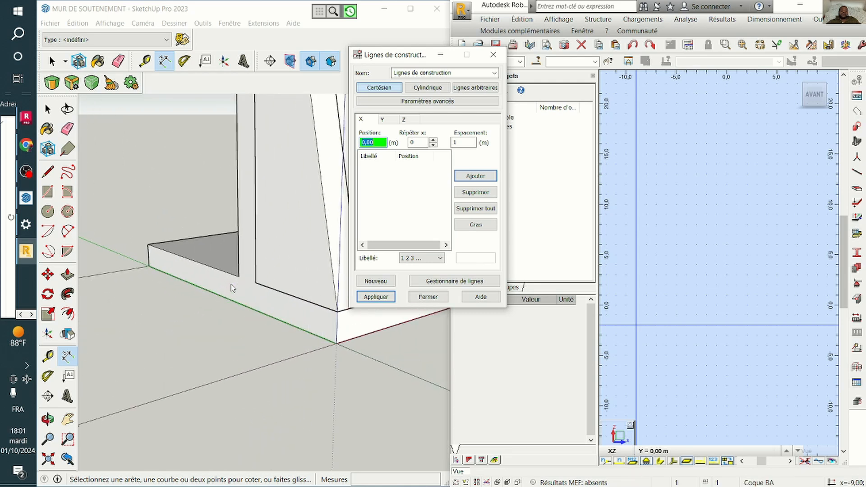
{"action": "scroll", "coordinate": [230, 287], "scroll_direction": "down", "scroll_amount": 5}
{"action": "scroll", "coordinate": [233, 279], "scroll_direction": "up", "scroll_amount": 4}
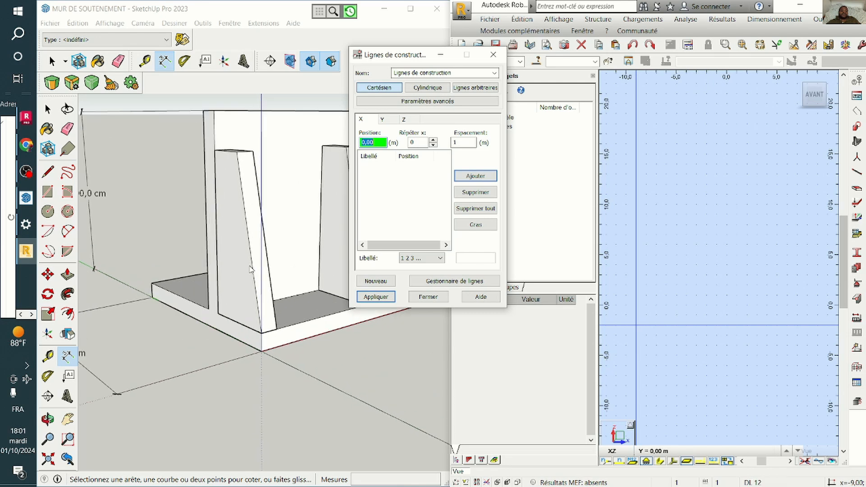
{"action": "scroll", "coordinate": [233, 276], "scroll_direction": "down", "scroll_amount": 3}
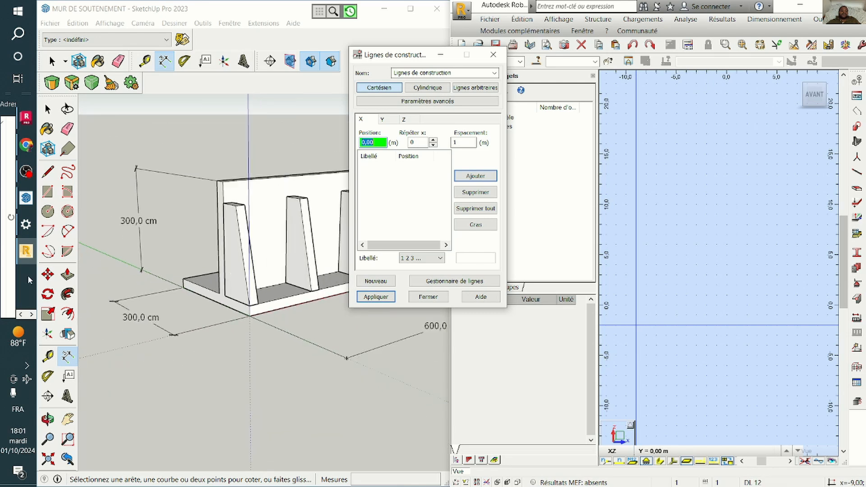
{"action": "left_click", "coordinate": [47, 172]}
{"action": "scroll", "coordinate": [194, 300], "scroll_direction": "up", "scroll_amount": 1}
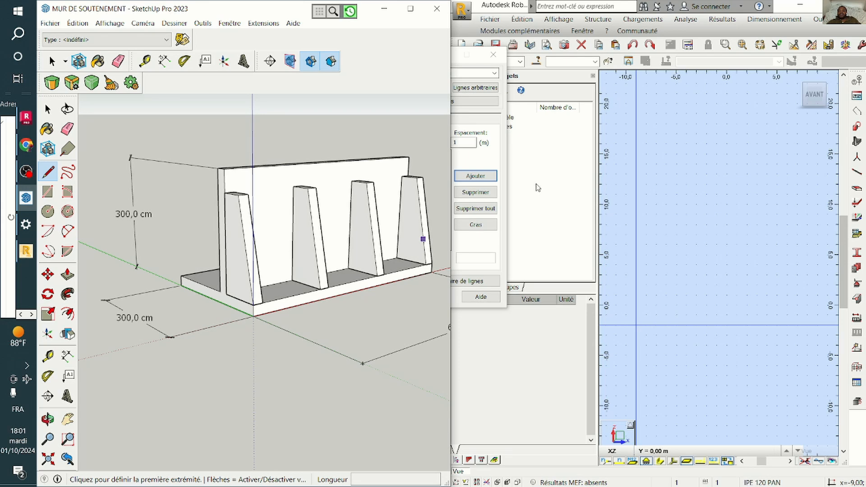
{"action": "left_click", "coordinate": [463, 56]}
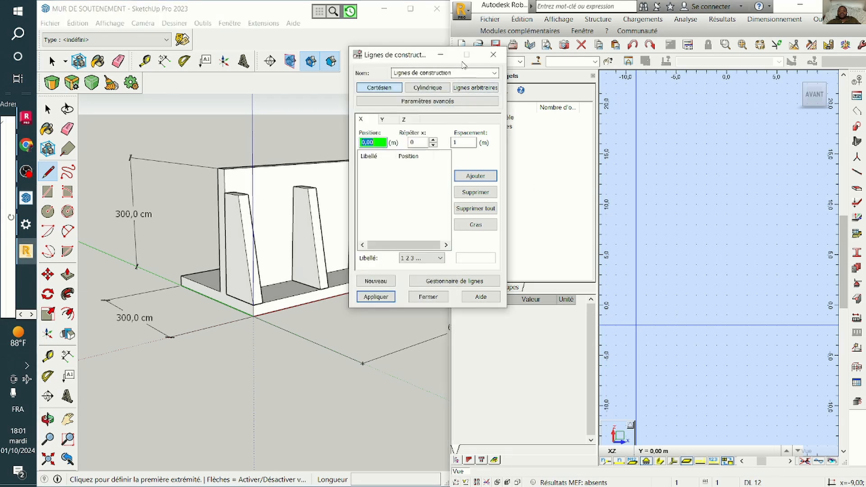
{"action": "left_click", "coordinate": [415, 142]}
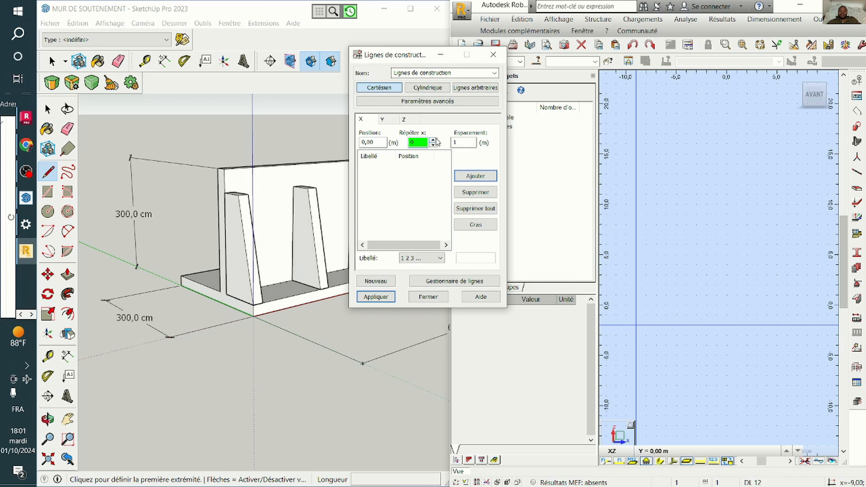
{"action": "key", "text": "Tab"}
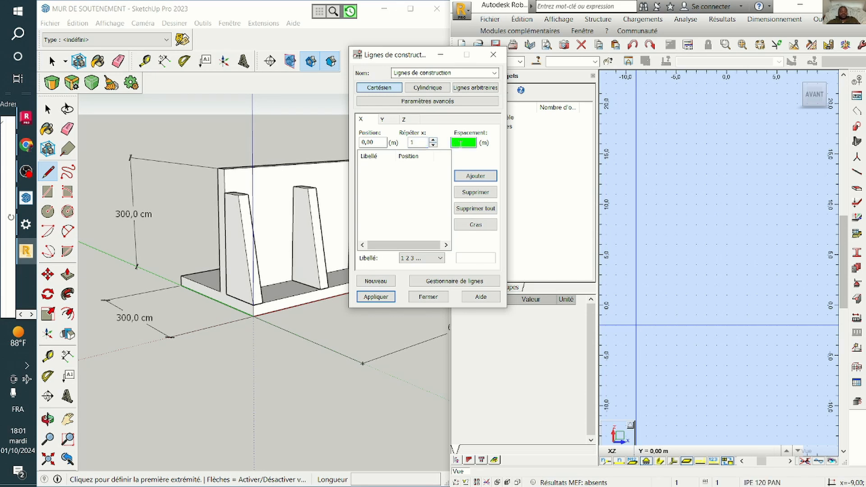
{"action": "type", "text": "2"}
{"action": "left_click", "coordinate": [486, 177]}
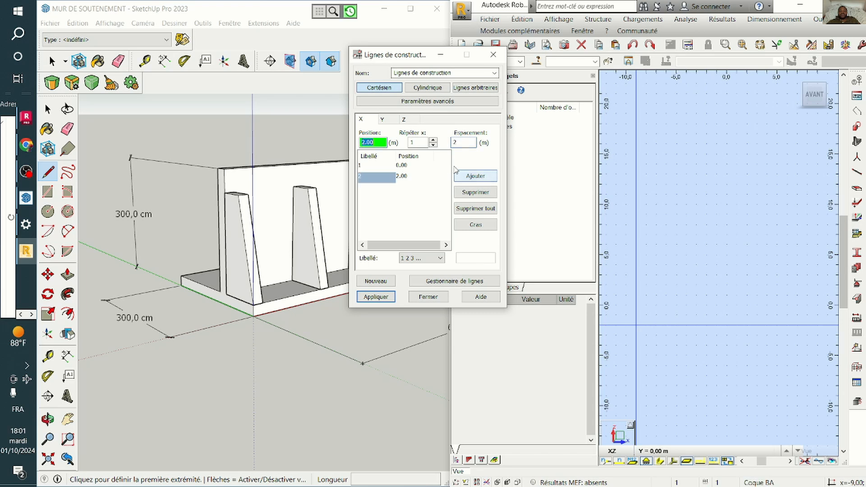
- Add one more X-axis construction line 1 m beyond the line at 2.00 m
{"action": "left_click", "coordinate": [462, 143]}
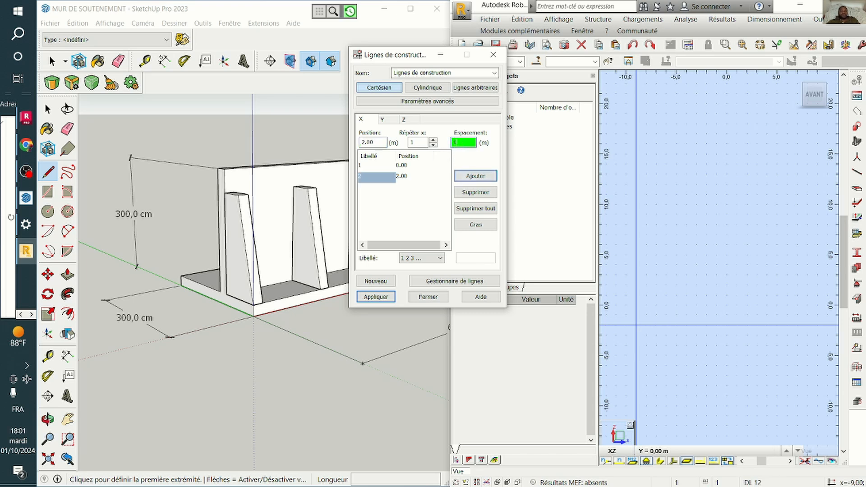
{"action": "type", "text": "1"}
{"action": "left_click", "coordinate": [476, 176]}
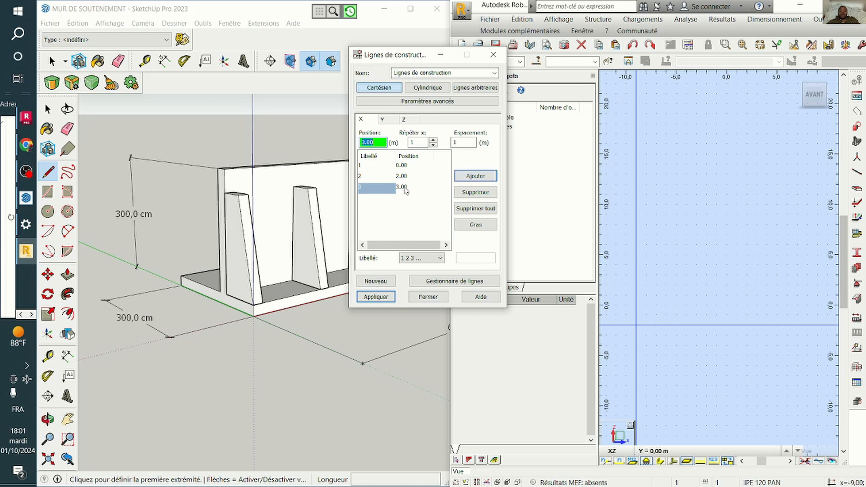
- Add Y-axis construction lines for the counterforts, starting at 0 m with three repetitions at 2 m spacing
{"action": "left_click", "coordinate": [383, 119]}
{"action": "scroll", "coordinate": [269, 305], "scroll_direction": "down", "scroll_amount": 4}
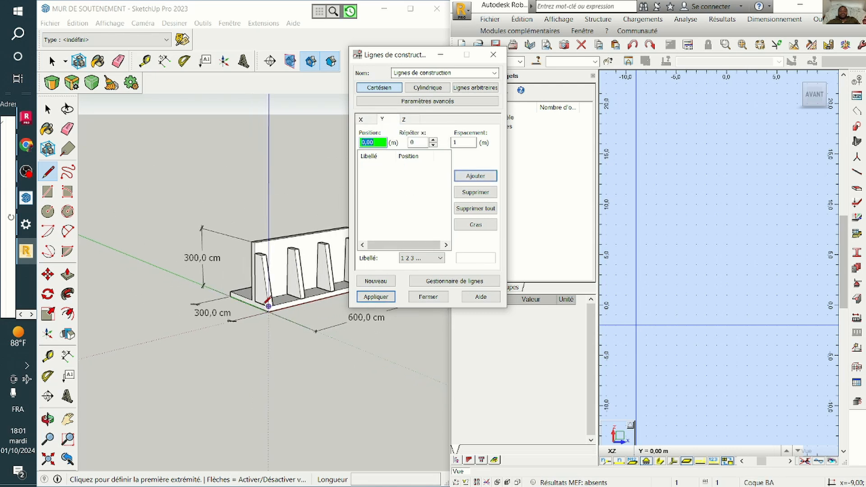
{"action": "scroll", "coordinate": [268, 306], "scroll_direction": "down", "scroll_amount": 4}
{"action": "scroll", "coordinate": [264, 301], "scroll_direction": "up", "scroll_amount": 6}
{"action": "scroll", "coordinate": [217, 296], "scroll_direction": "down", "scroll_amount": 2}
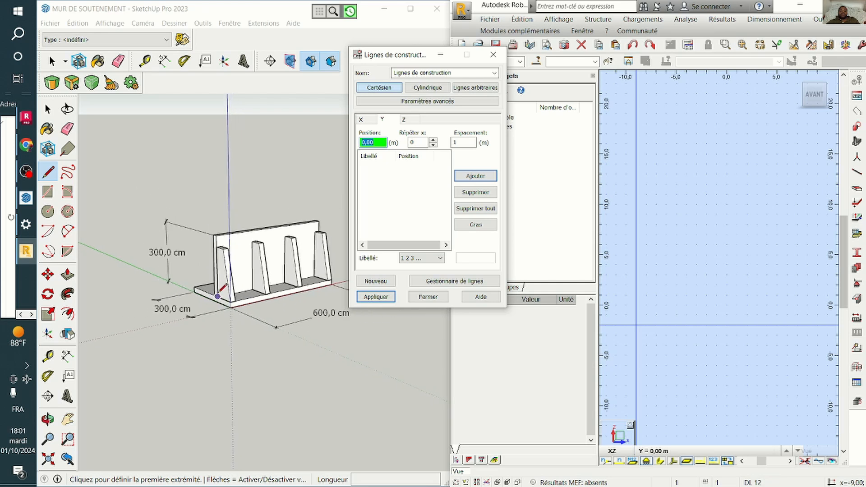
{"action": "scroll", "coordinate": [225, 290], "scroll_direction": "down", "scroll_amount": 2}
{"action": "scroll", "coordinate": [285, 288], "scroll_direction": "up", "scroll_amount": 2}
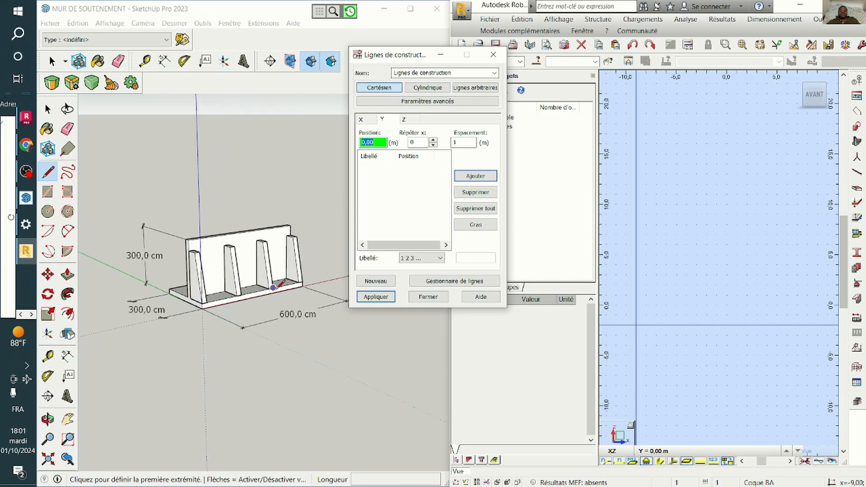
{"action": "left_click", "coordinate": [422, 142]}
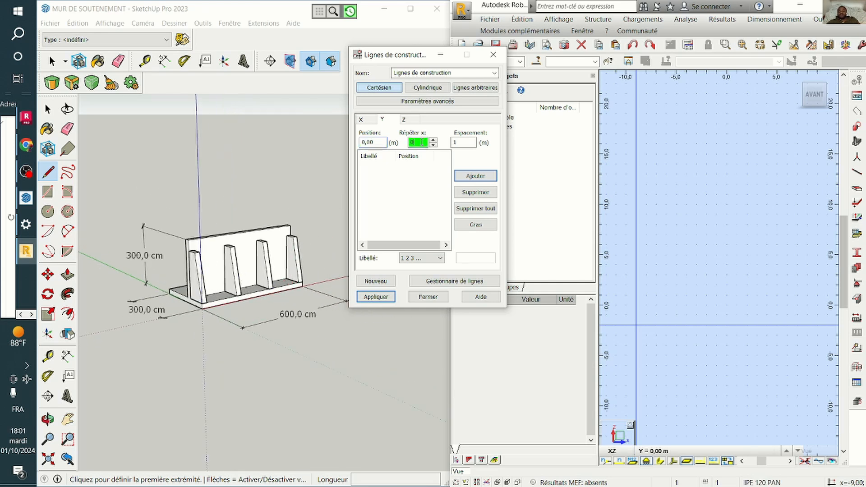
{"action": "key", "text": "BackSpace"}
{"action": "left_click", "coordinate": [433, 141]}
{"action": "left_click", "coordinate": [459, 142]}
{"action": "key", "text": "BackSpace"}
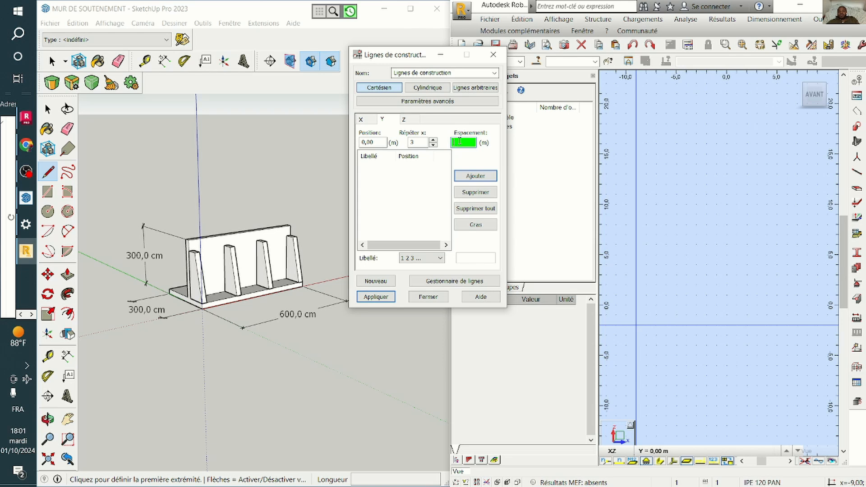
{"action": "type", "text": "2"}
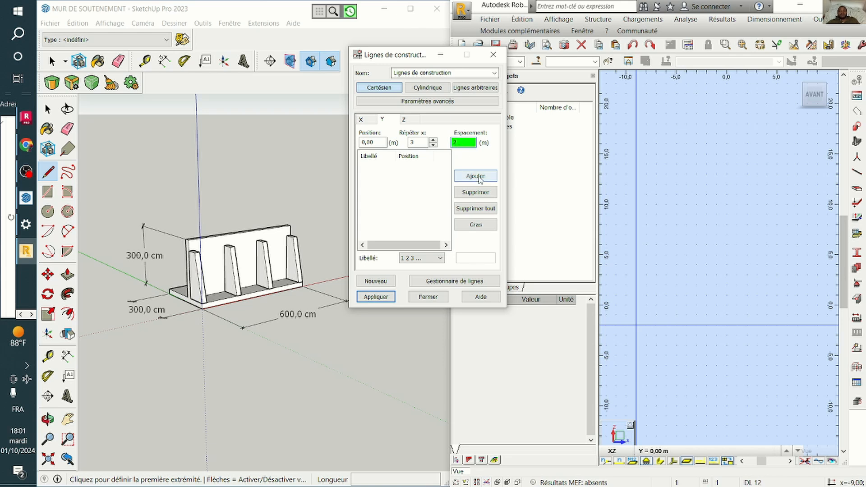
{"action": "left_click", "coordinate": [475, 176]}
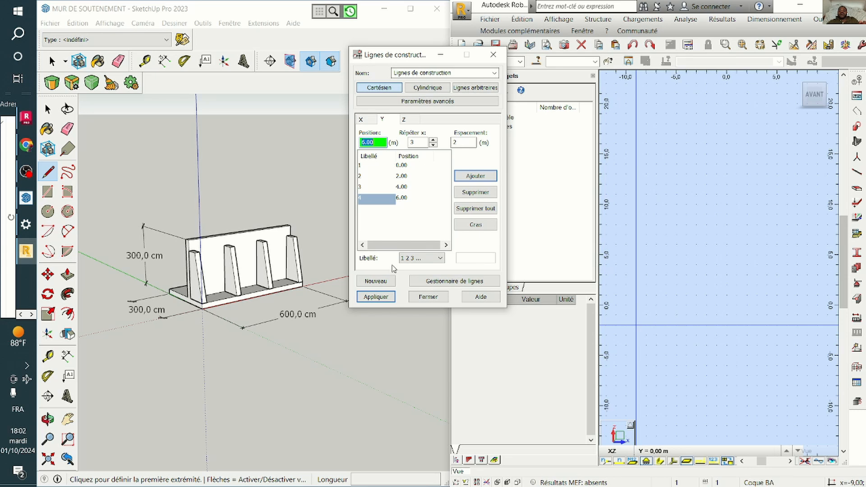
- Change the labelling of the Y-axis construction lines to A B C
{"action": "left_click", "coordinate": [382, 120]}
{"action": "left_click", "coordinate": [387, 118]}
{"action": "left_click", "coordinate": [373, 120]}
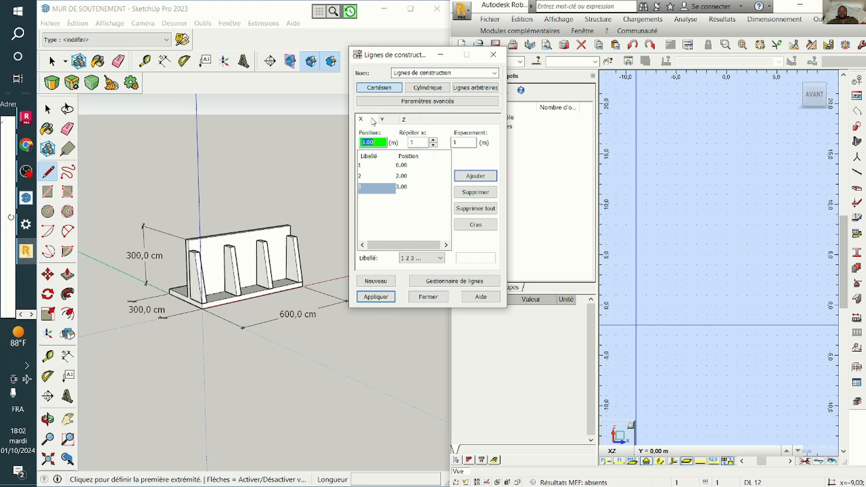
{"action": "left_click", "coordinate": [390, 121]}
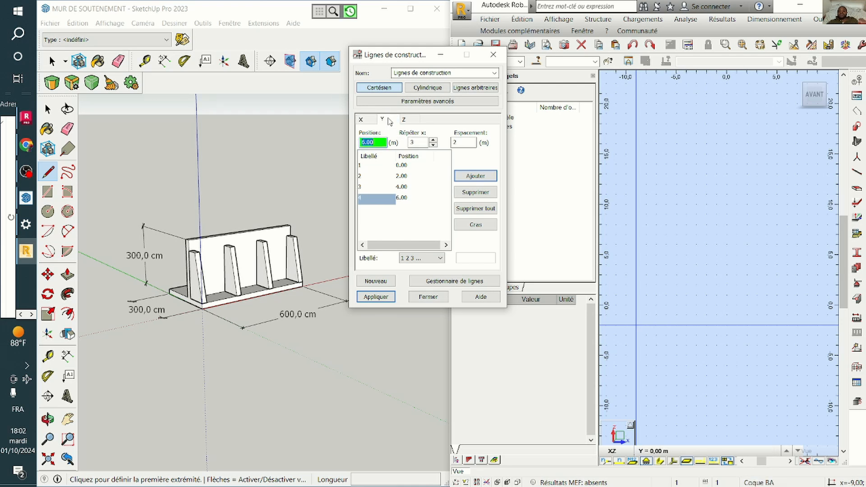
{"action": "left_click", "coordinate": [439, 259]}
{"action": "left_click", "coordinate": [410, 275]}
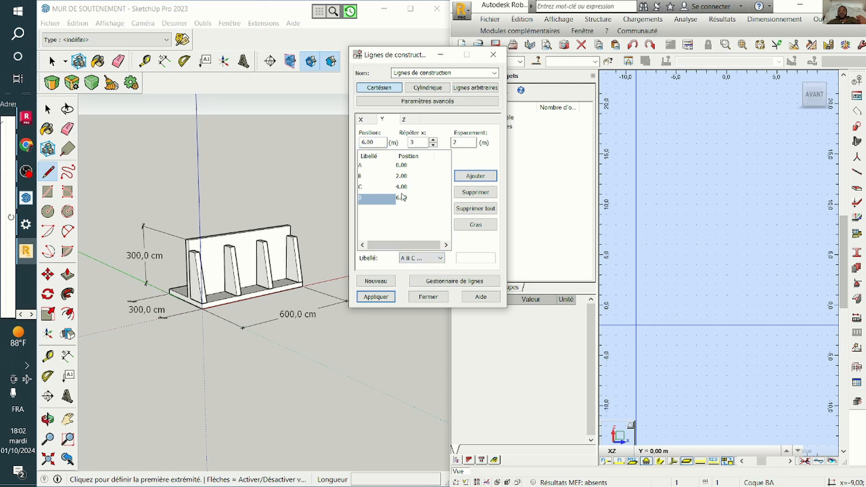
- Open the Z-axis line definition and measure in SketchUp from the wall's top corner down to the first counterfort's top
{"action": "left_click", "coordinate": [405, 121]}
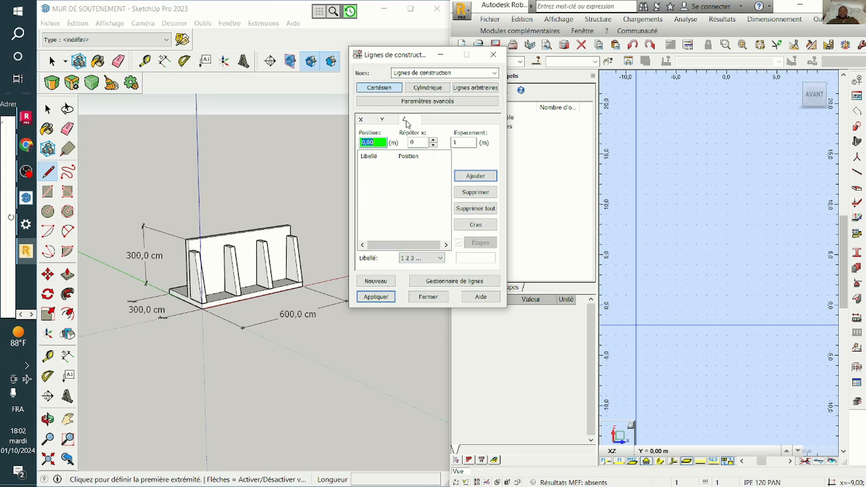
{"action": "scroll", "coordinate": [226, 266], "scroll_direction": "up", "scroll_amount": 2}
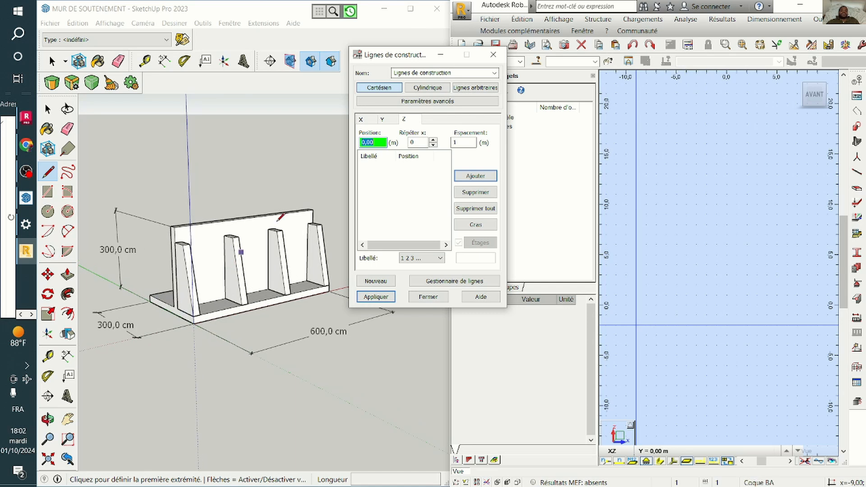
{"action": "scroll", "coordinate": [288, 207], "scroll_direction": "down", "scroll_amount": 2}
{"action": "scroll", "coordinate": [242, 252], "scroll_direction": "up", "scroll_amount": 1}
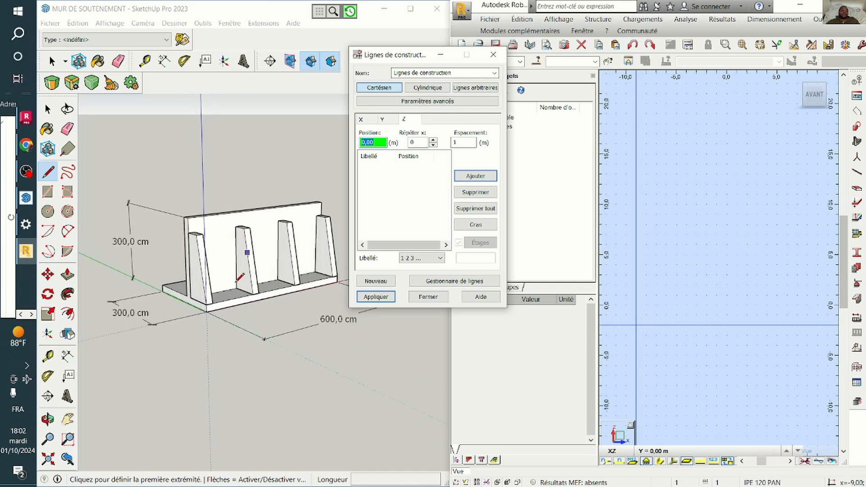
{"action": "scroll", "coordinate": [210, 287], "scroll_direction": "up", "scroll_amount": 1}
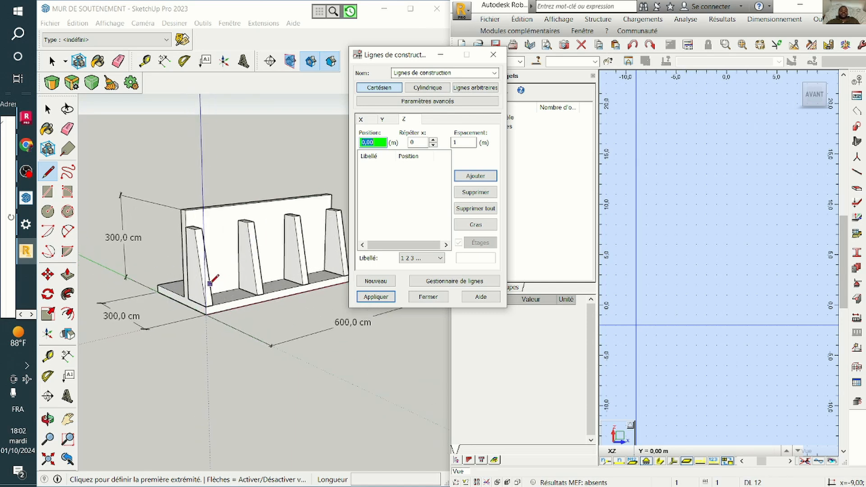
{"action": "scroll", "coordinate": [192, 205], "scroll_direction": "up", "scroll_amount": 4}
{"action": "left_click", "coordinate": [185, 207]}
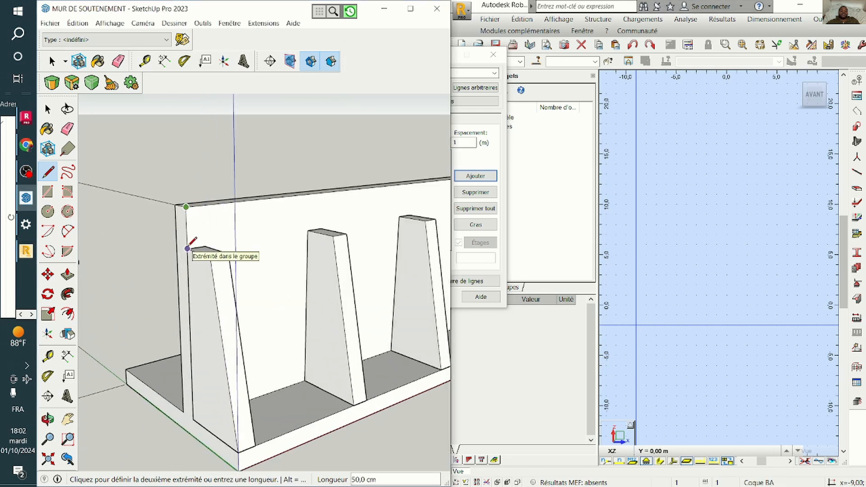
{"action": "scroll", "coordinate": [188, 248], "scroll_direction": "down", "scroll_amount": 5}
{"action": "key", "text": "Escape"}
{"action": "scroll", "coordinate": [192, 245], "scroll_direction": "up", "scroll_amount": 1}
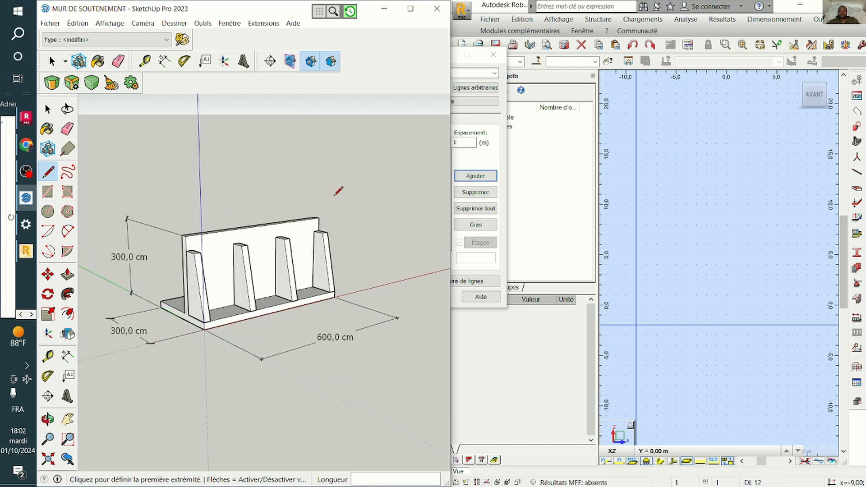
{"action": "scroll", "coordinate": [316, 210], "scroll_direction": "down", "scroll_amount": 2}
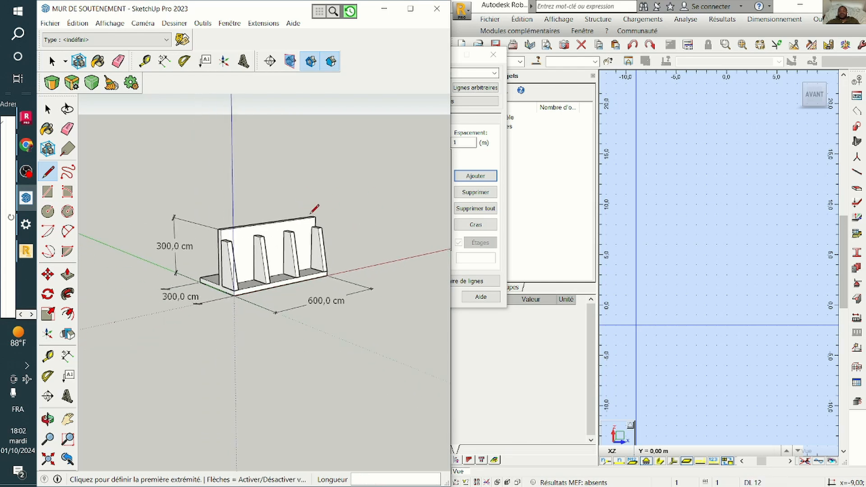
- Add Z-axis construction lines starting at 0 m with one repetition at 2,5 m spacing
{"action": "left_click", "coordinate": [465, 63]}
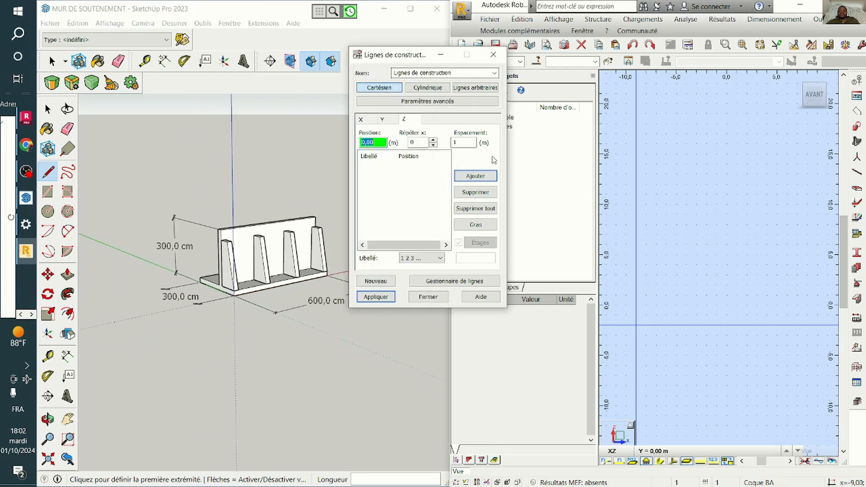
{"action": "left_click", "coordinate": [433, 141]}
{"action": "left_click", "coordinate": [463, 142]}
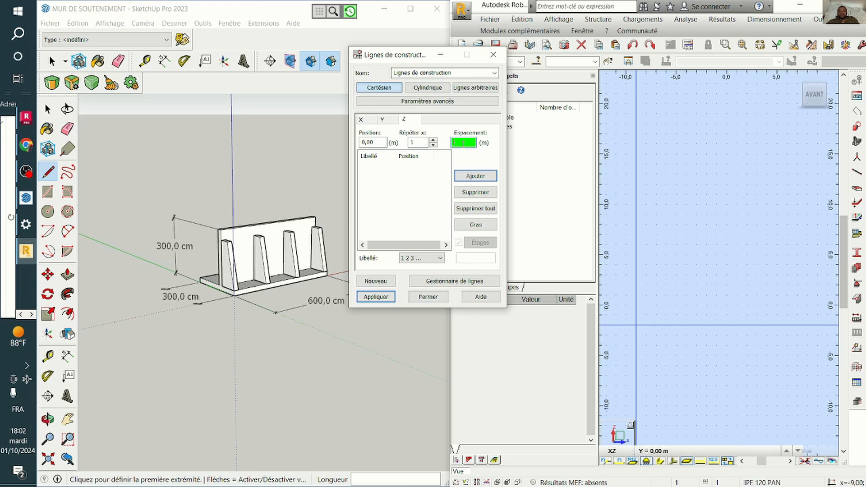
{"action": "type", "text": "2,5"}
{"action": "left_click", "coordinate": [479, 176]}
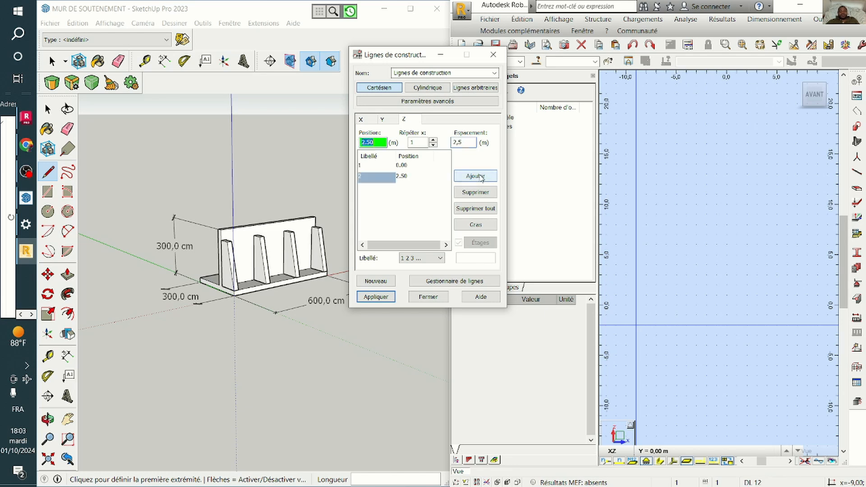
- Add one more Z-axis construction line 0,50 m above the line at 2.50 m
{"action": "left_click", "coordinate": [470, 143]}
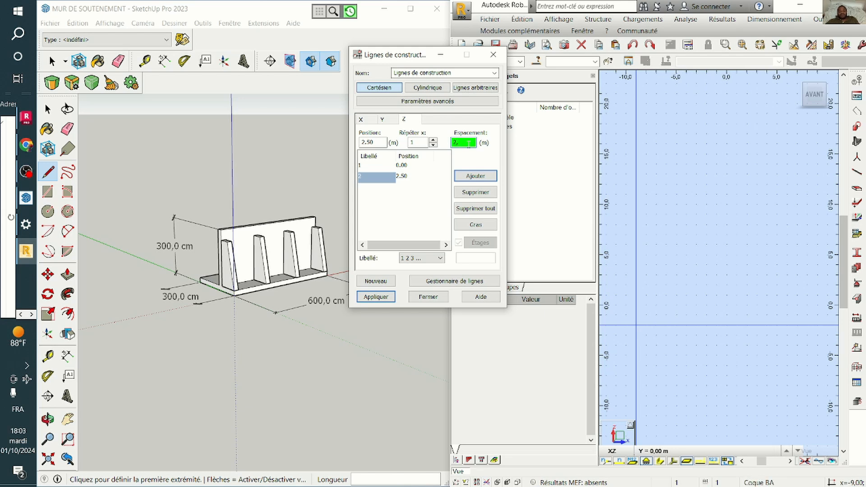
{"action": "type", "text": "50"}
{"action": "left_click", "coordinate": [481, 180]}
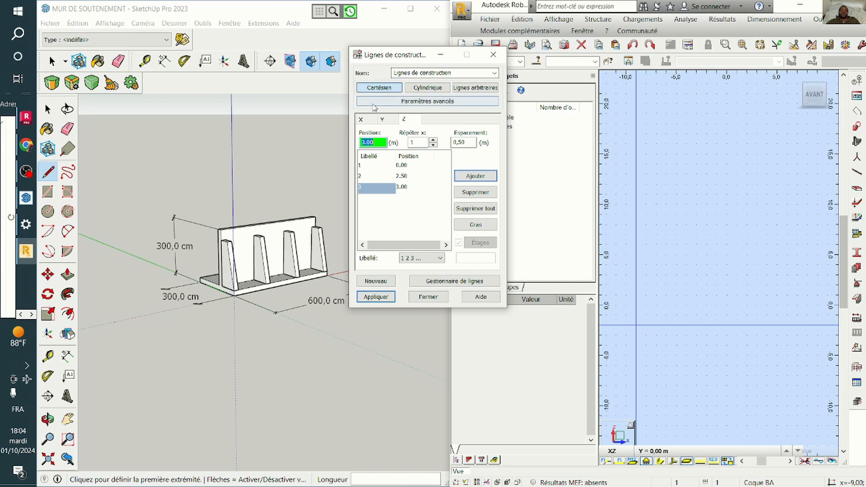
- Review the X-axis construction lines against the wall's base slab in the SketchUp model
{"action": "left_click", "coordinate": [364, 119]}
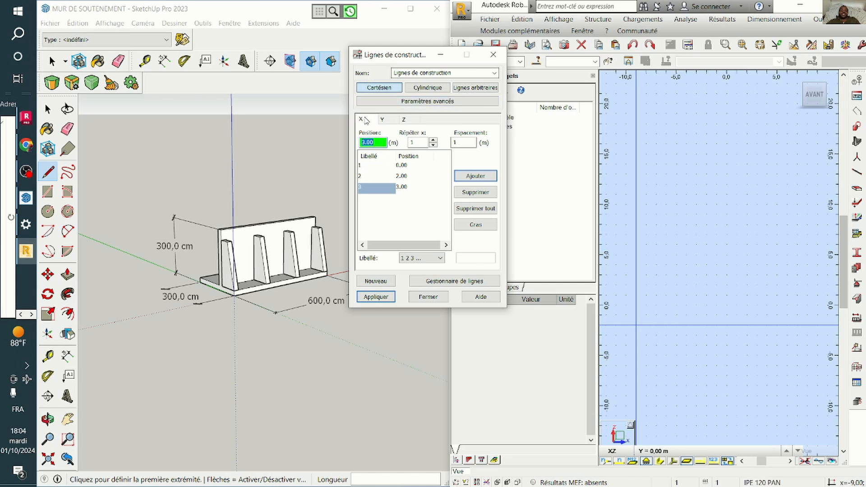
{"action": "scroll", "coordinate": [220, 254], "scroll_direction": "up", "scroll_amount": 4}
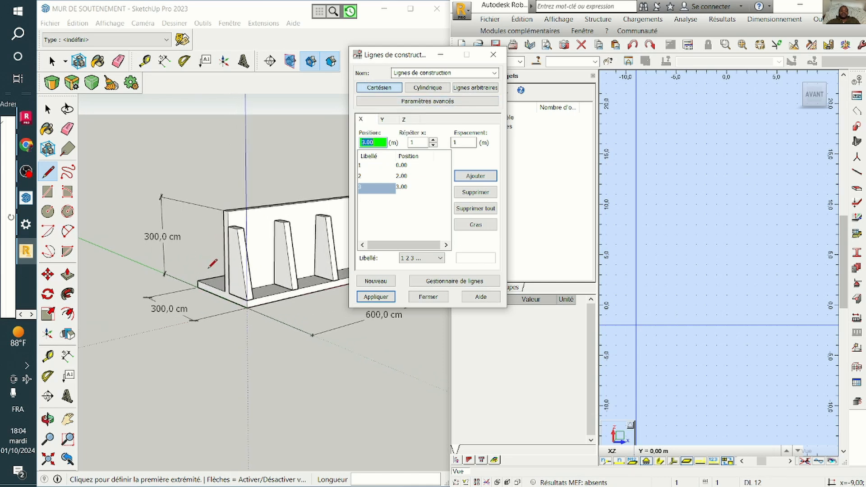
{"action": "scroll", "coordinate": [221, 253], "scroll_direction": "up", "scroll_amount": 2}
{"action": "scroll", "coordinate": [221, 228], "scroll_direction": "up", "scroll_amount": 1}
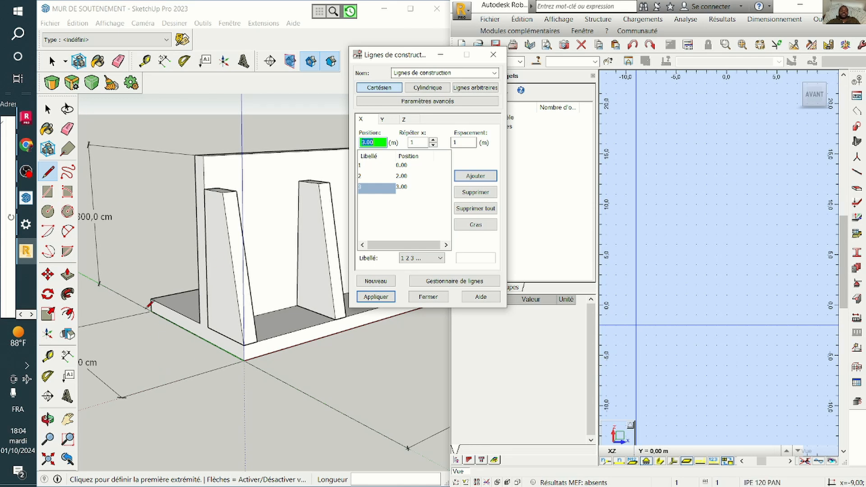
- Measure in SketchUp from the base slab's outer corner to the first counterfort, and across that counterfort's top
{"action": "left_click", "coordinate": [152, 311]}
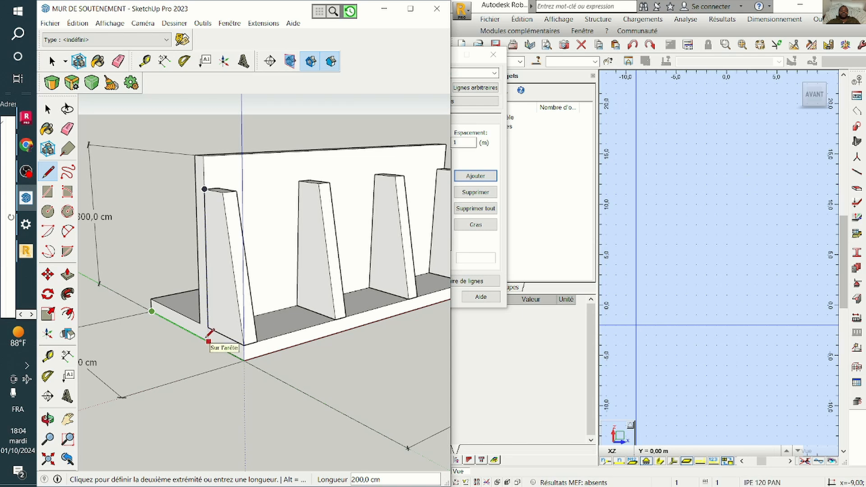
{"action": "key", "text": "Escape"}
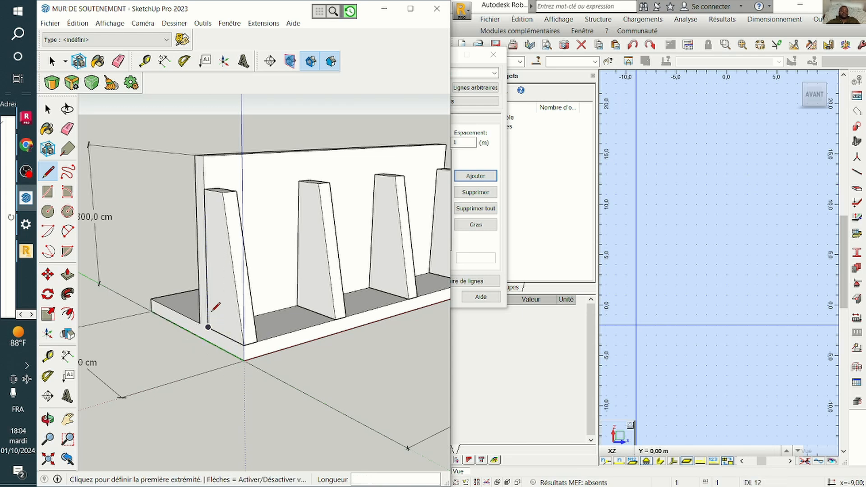
{"action": "left_click", "coordinate": [204, 189]}
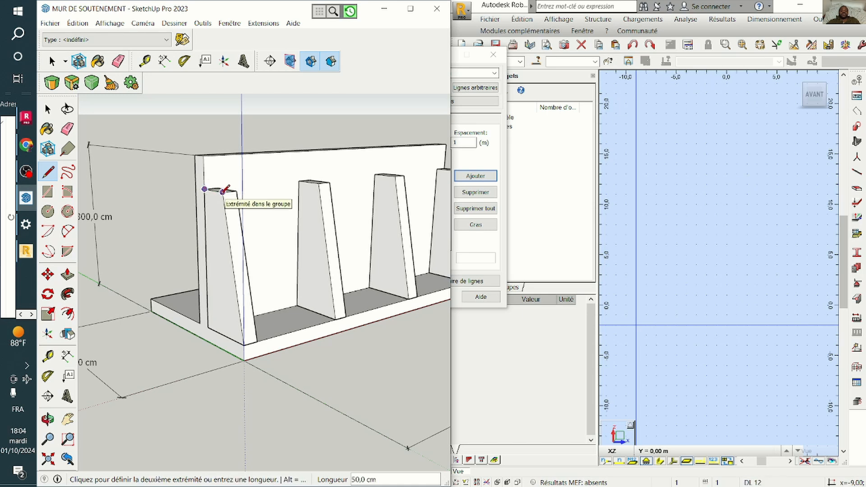
{"action": "scroll", "coordinate": [222, 191], "scroll_direction": "down", "scroll_amount": 1}
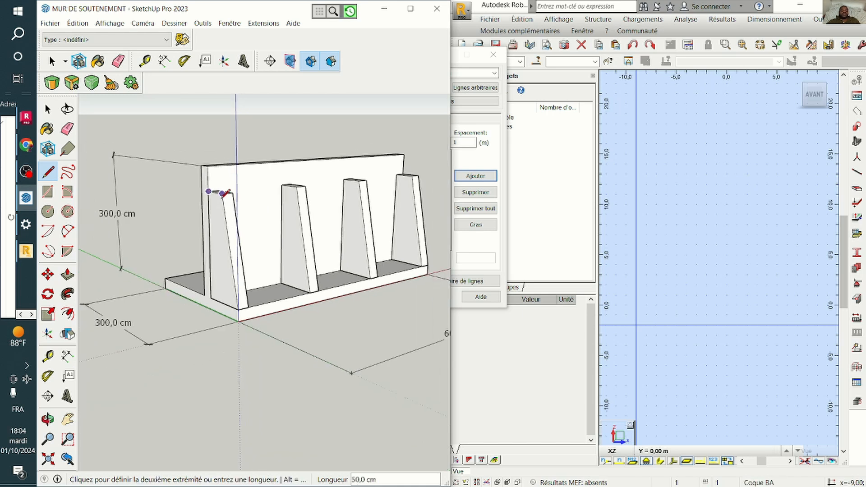
{"action": "key", "text": "Escape"}
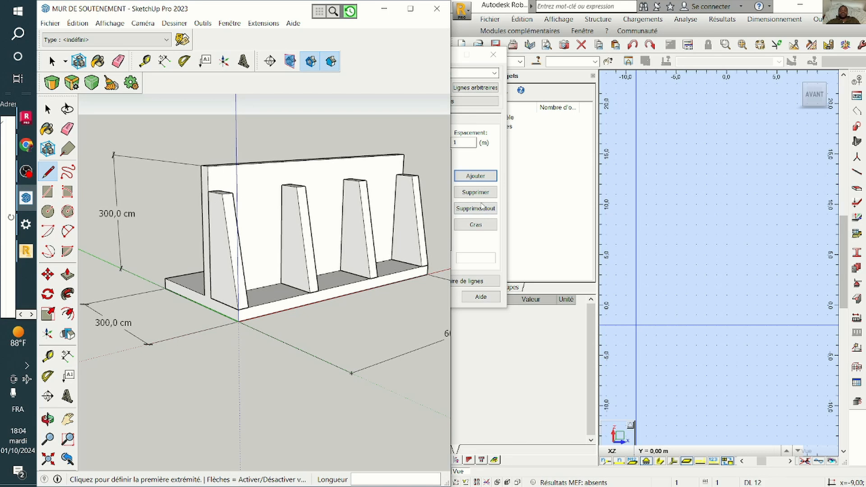
- Switch to Robot and add an X-axis construction line 0,50 m beyond the line at 2.00 m
{"action": "left_click", "coordinate": [527, 160]}
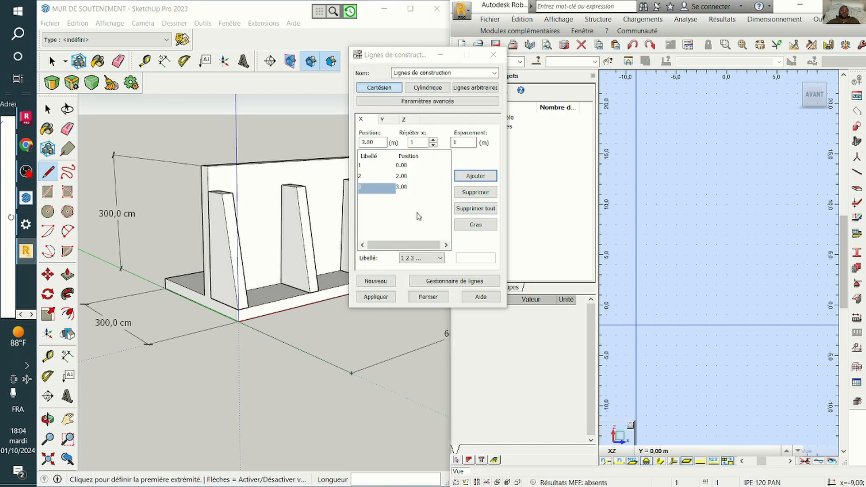
{"action": "left_click", "coordinate": [404, 178]}
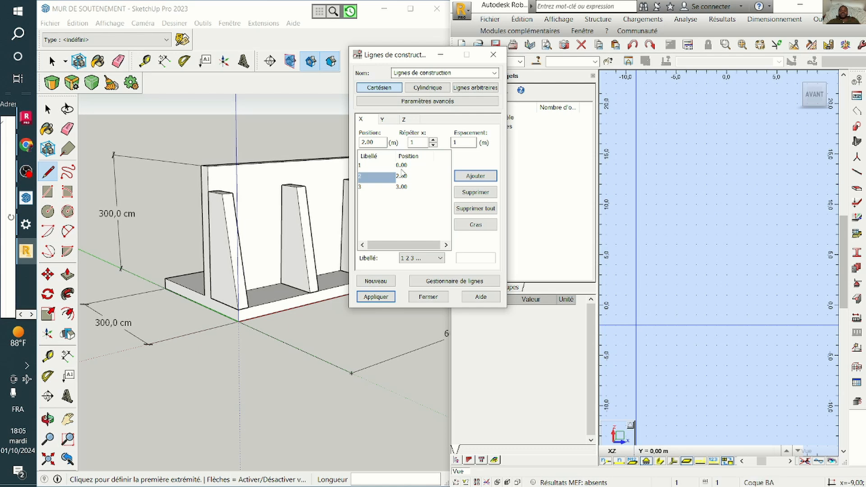
{"action": "double_click", "coordinate": [465, 140]}
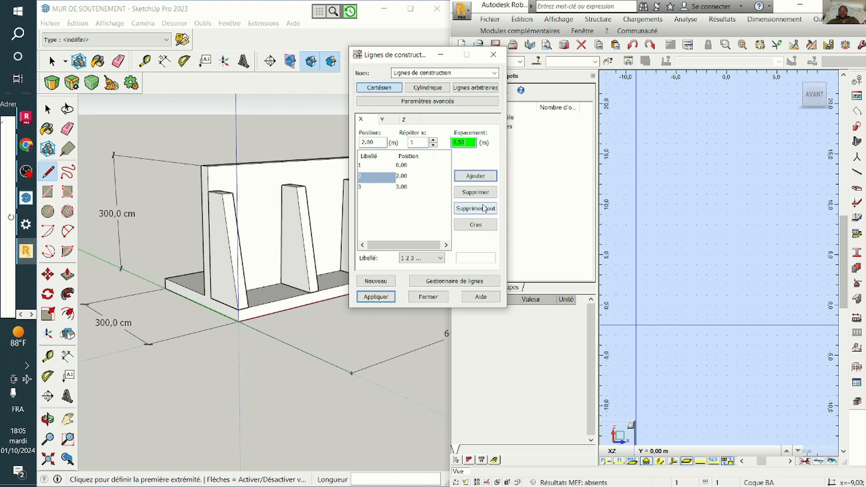
{"action": "left_click", "coordinate": [466, 178]}
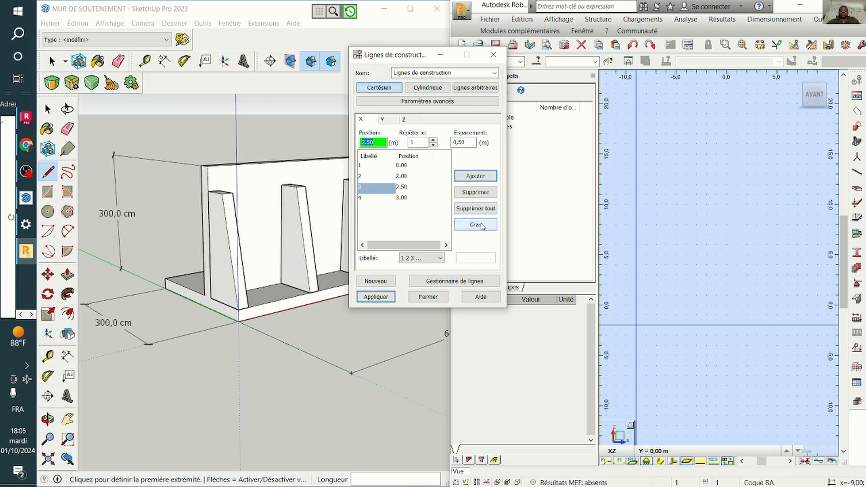
- Make the X-axis line at 2.50 m bold, apply the construction lines and close their definition
{"action": "left_click", "coordinate": [481, 227]}
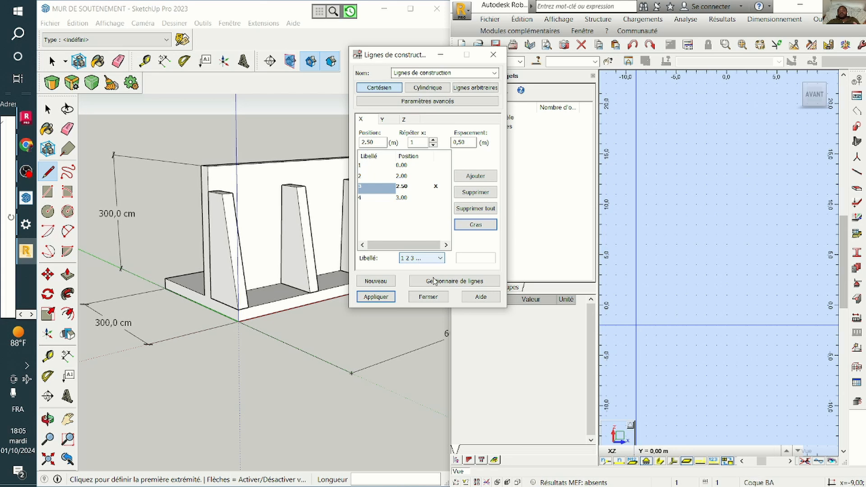
{"action": "left_click", "coordinate": [377, 297]}
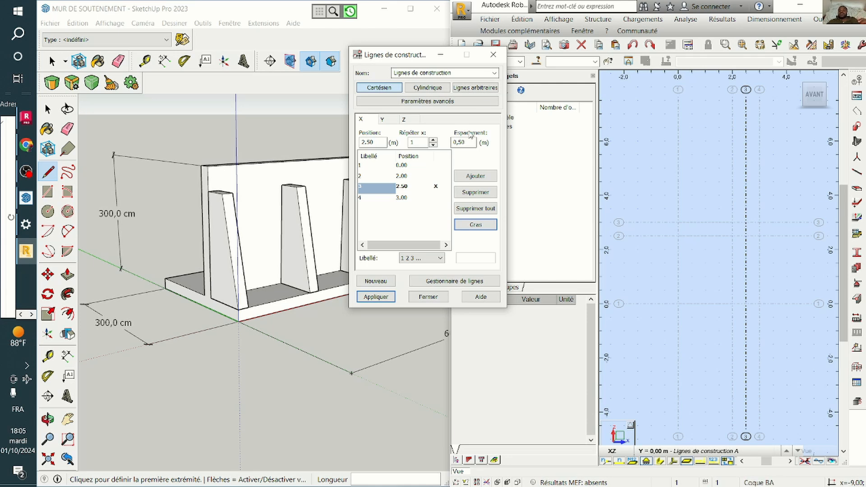
{"action": "left_click", "coordinate": [496, 56]}
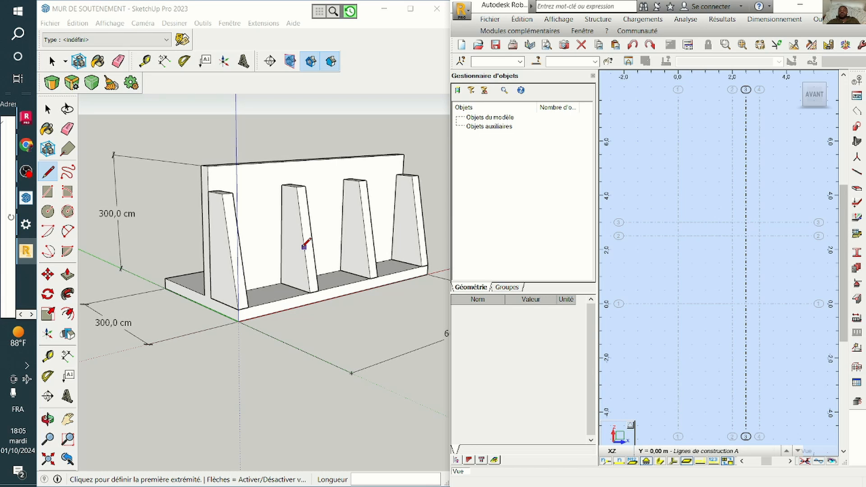
- Maximize the Robot window and rotate the construction-line grid in 3D to inspect all axes
{"action": "left_click", "coordinate": [824, 7]}
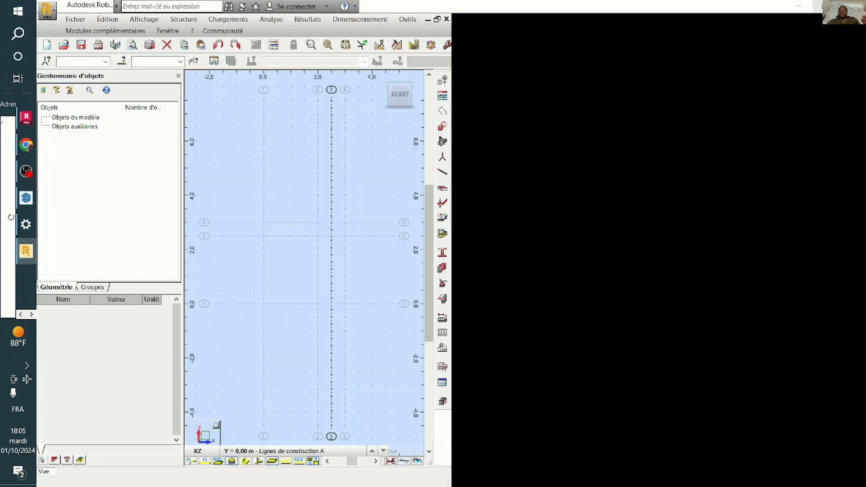
{"action": "right_click", "coordinate": [316, 183]}
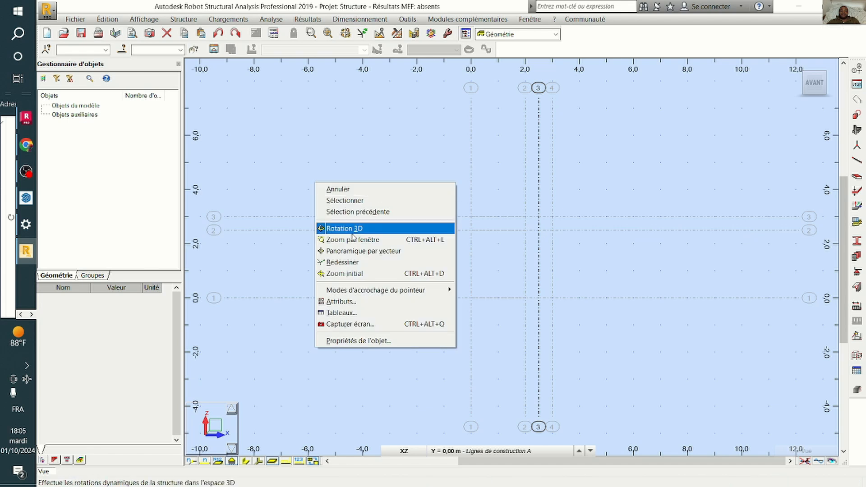
{"action": "left_click", "coordinate": [348, 229]}
{"action": "left_click_drag", "start_coordinate": [344, 215], "coordinate": [412, 250]}
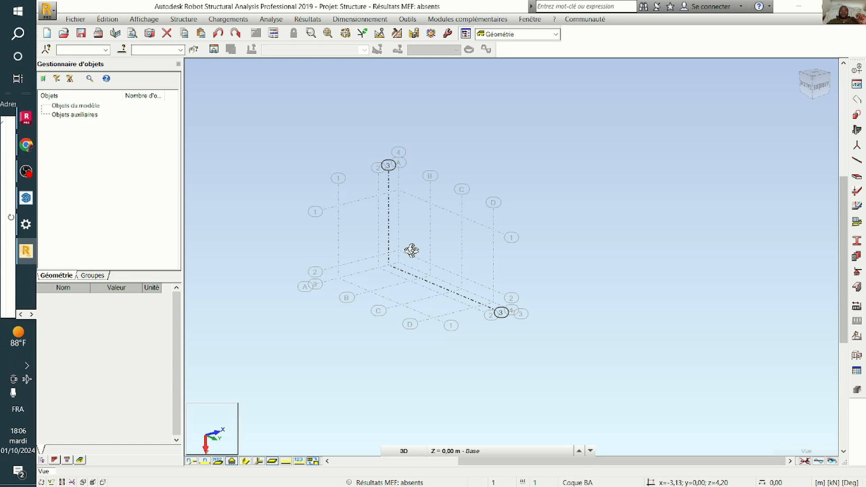
- Open the Polyline - contour object definition and move its dialog clear of the construction grid
{"action": "left_click", "coordinate": [179, 20]}
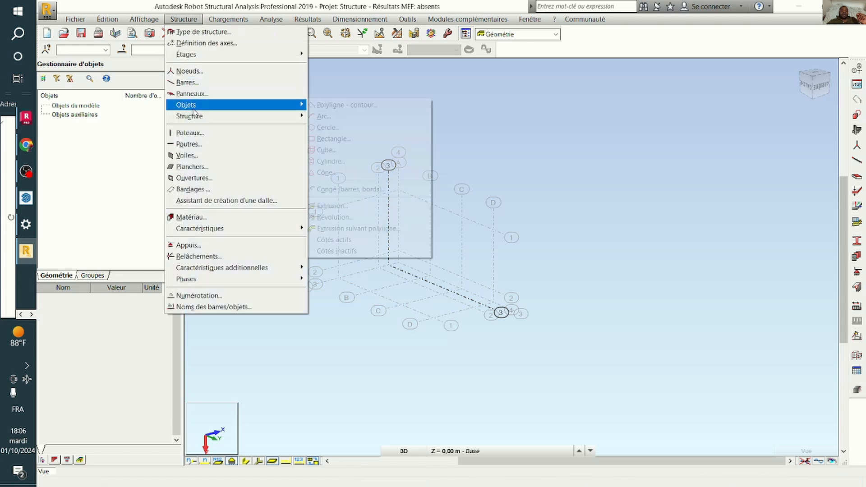
{"action": "mouse_move", "coordinate": [194, 109]}
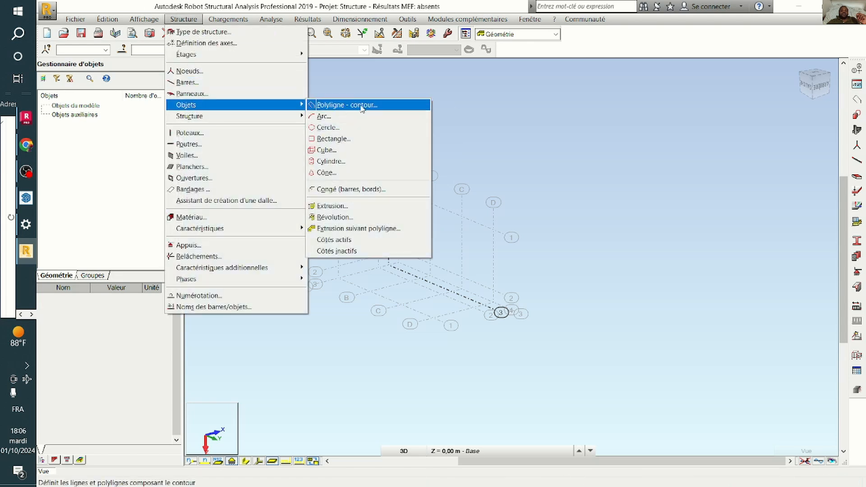
{"action": "left_click", "coordinate": [360, 106]}
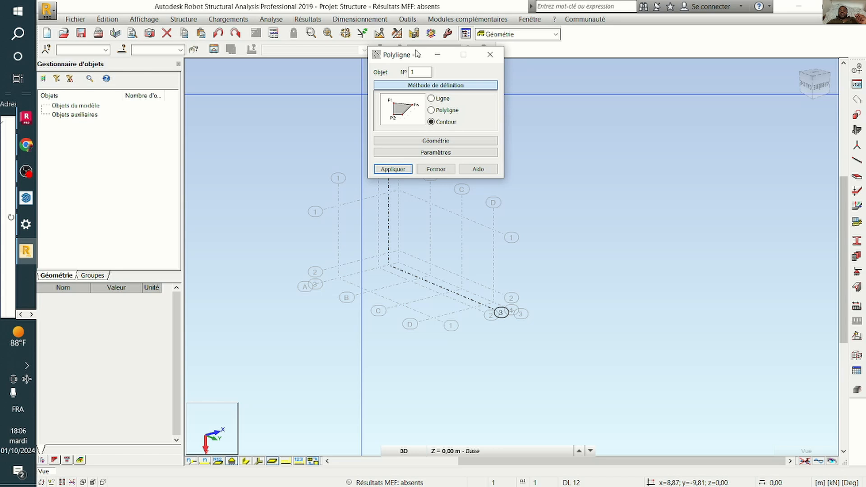
{"action": "left_click_drag", "start_coordinate": [417, 52], "coordinate": [625, 87]}
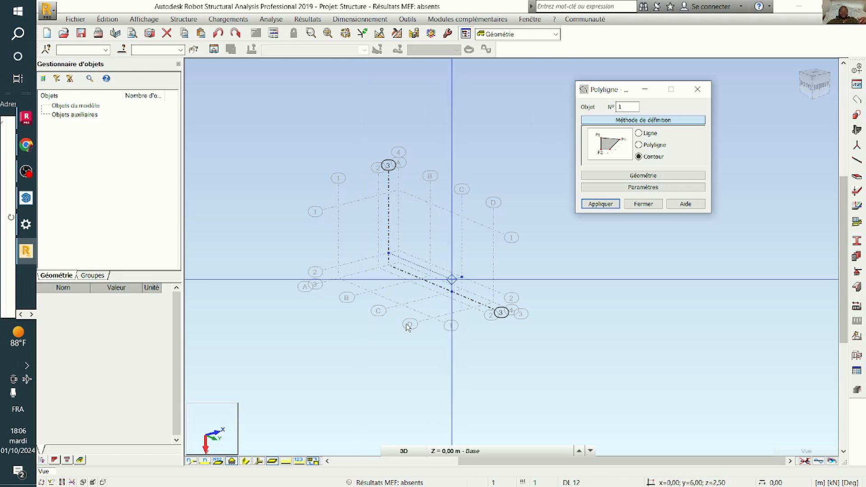
- Set the working view to the 2D XZ plane on construction line A at Y = 0,00 m
{"action": "left_click", "coordinate": [196, 433]}
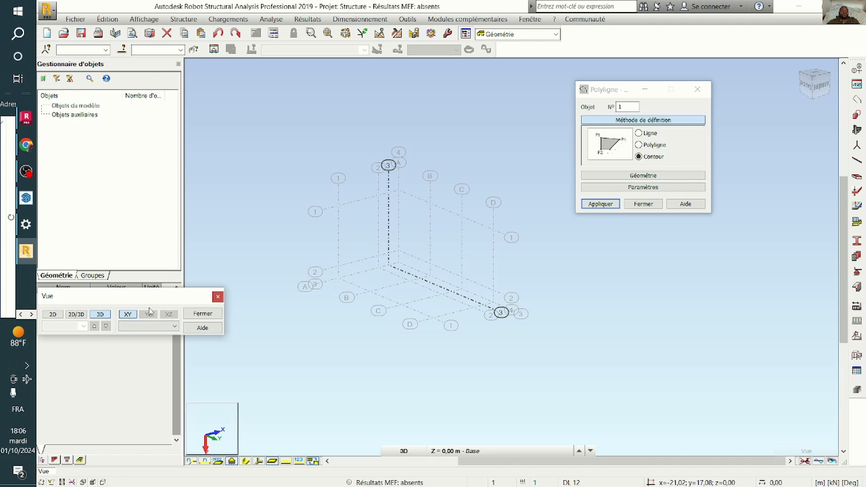
{"action": "left_click_drag", "start_coordinate": [143, 301], "coordinate": [181, 297]}
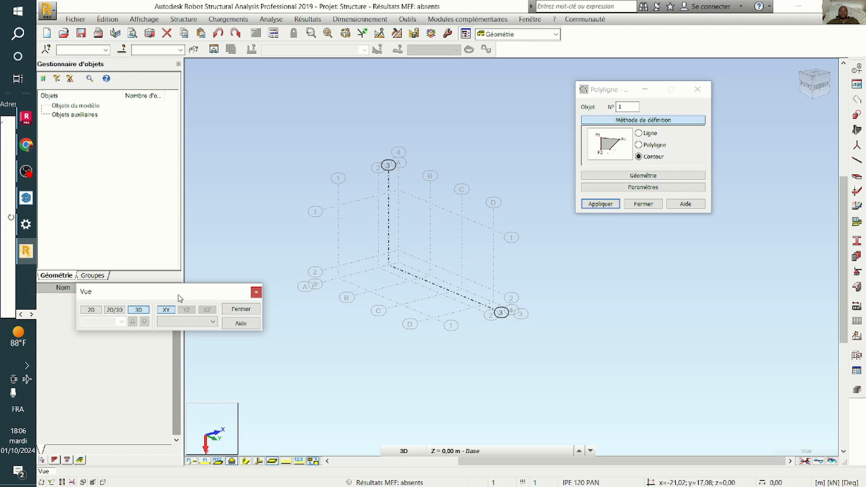
{"action": "left_click", "coordinate": [91, 310]}
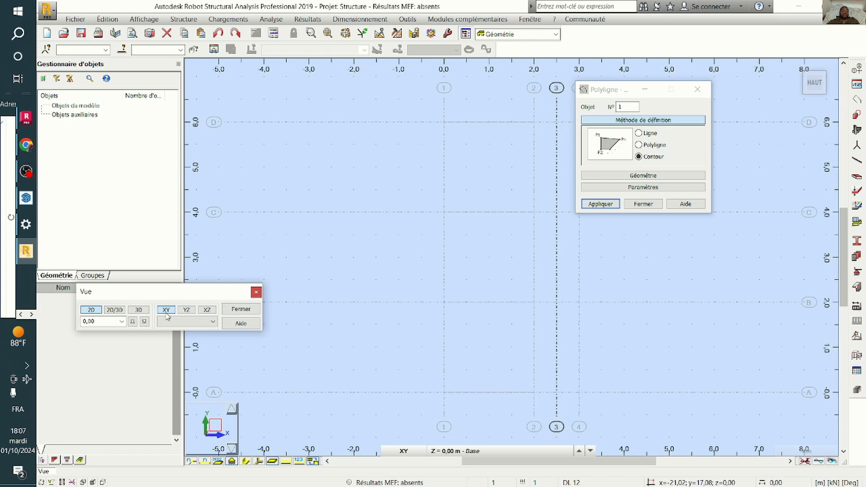
{"action": "left_click", "coordinate": [206, 310]}
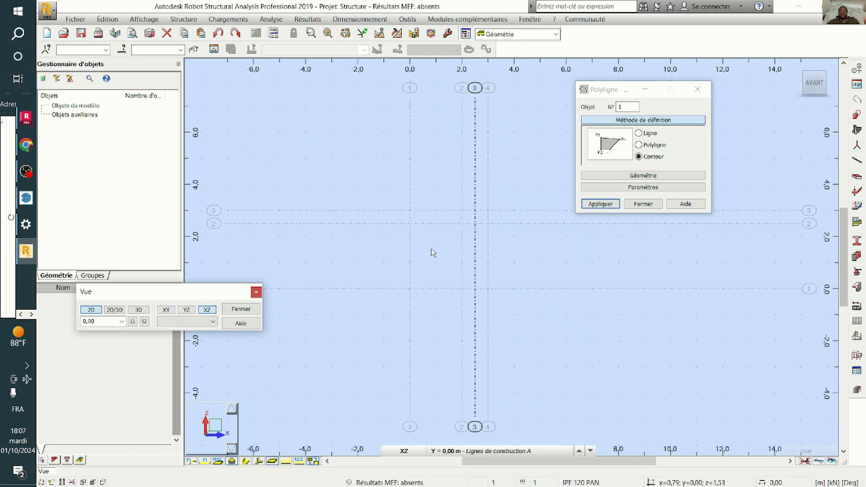
{"action": "scroll", "coordinate": [432, 251], "scroll_direction": "up", "scroll_amount": 2}
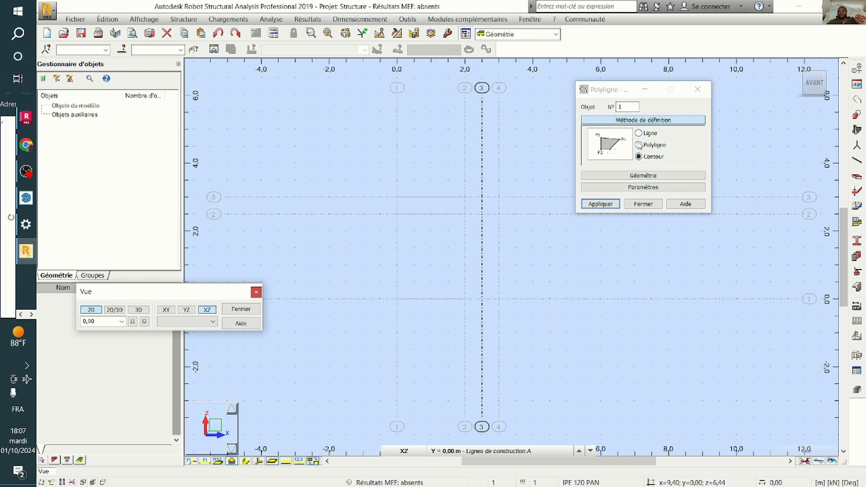
- Draw a closed contour in the XZ plane through x/z points (3, 0), (0, 0), (0, 3) and (2.5, 3) m
{"action": "left_click", "coordinate": [639, 145]}
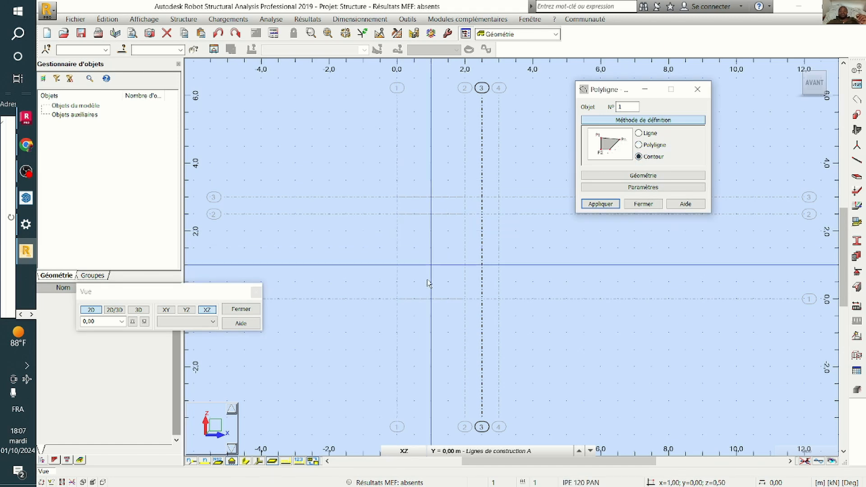
{"action": "scroll", "coordinate": [466, 310], "scroll_direction": "up", "scroll_amount": 1}
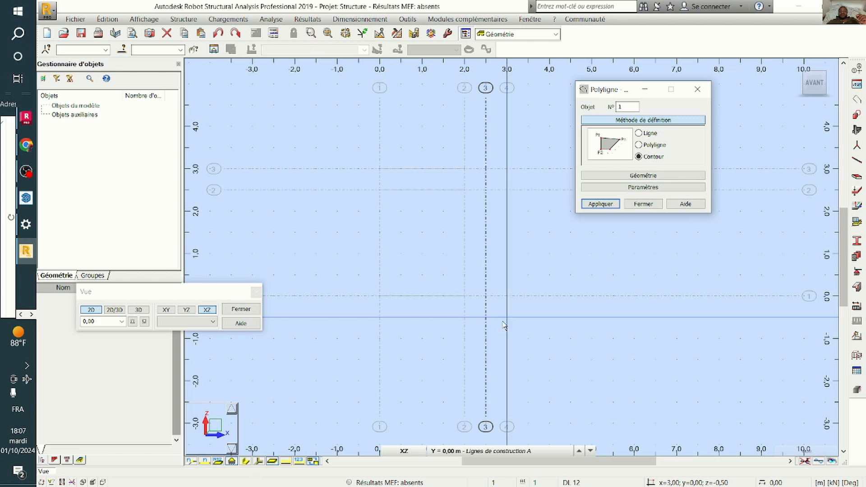
{"action": "left_click", "coordinate": [455, 451]}
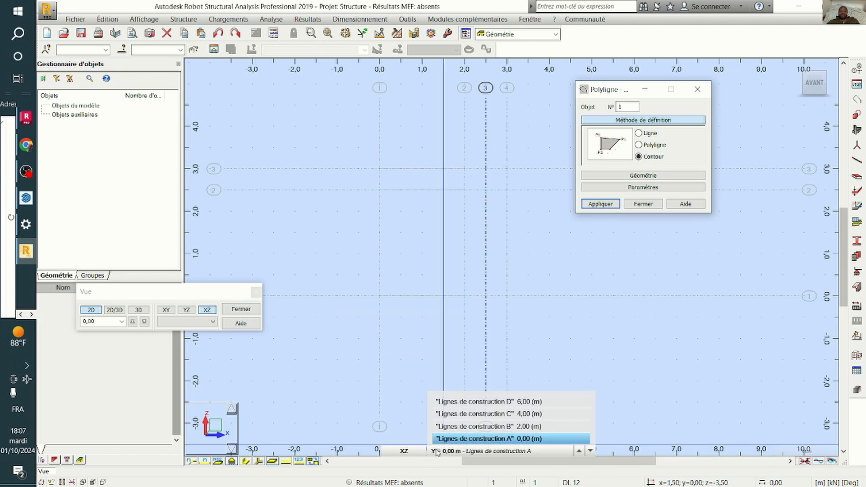
{"action": "scroll", "coordinate": [466, 302], "scroll_direction": "down", "scroll_amount": 2}
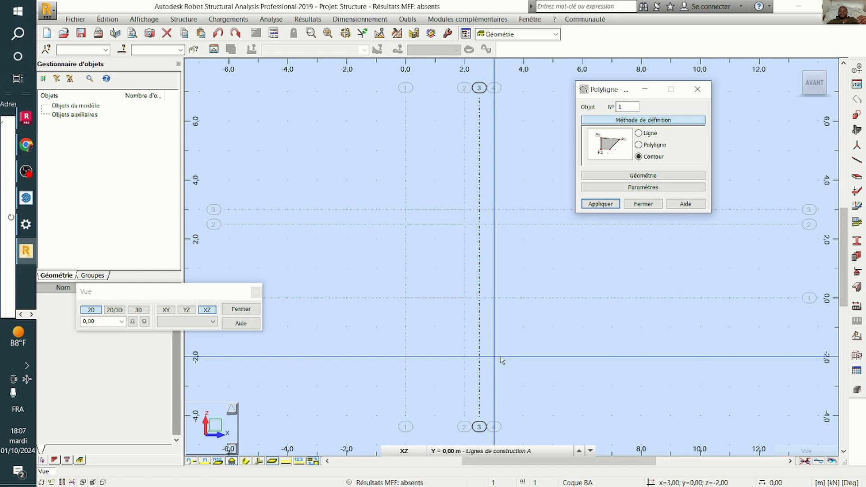
{"action": "scroll", "coordinate": [498, 349], "scroll_direction": "up", "scroll_amount": 1}
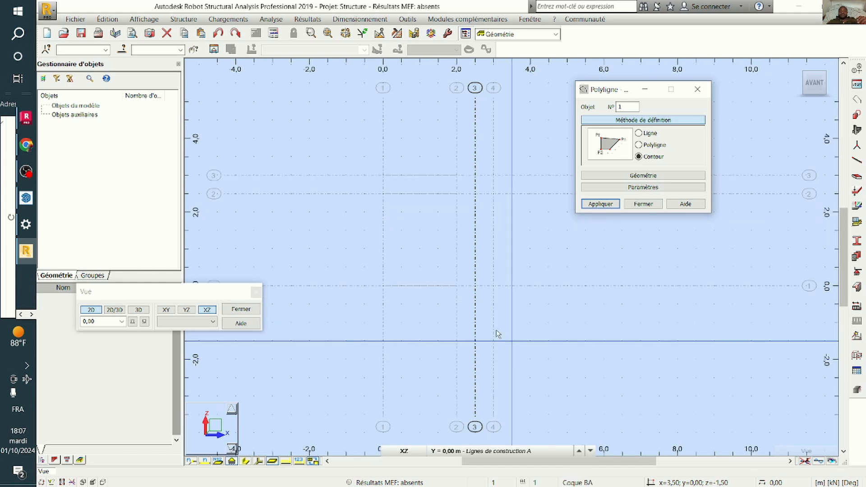
{"action": "left_click", "coordinate": [496, 286]}
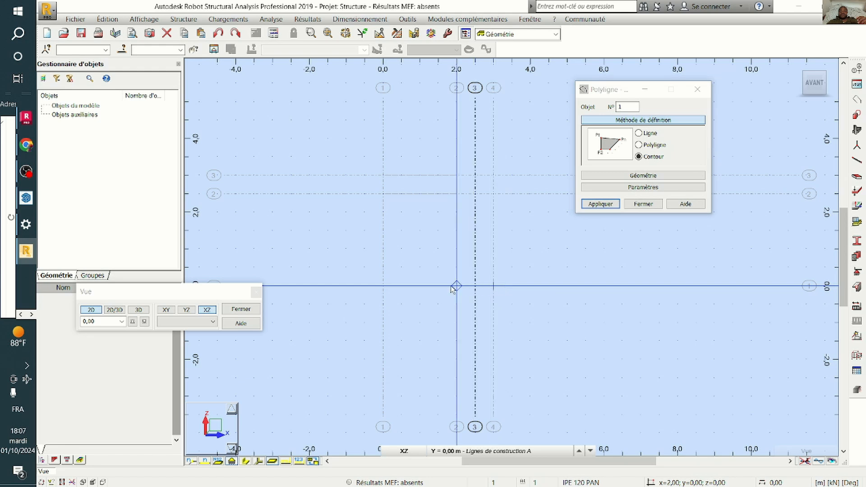
{"action": "left_click", "coordinate": [384, 286]}
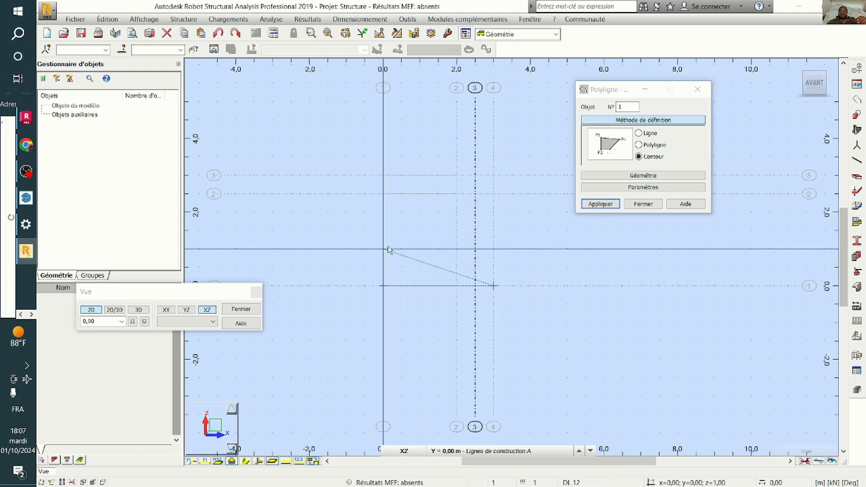
{"action": "left_click", "coordinate": [382, 176]}
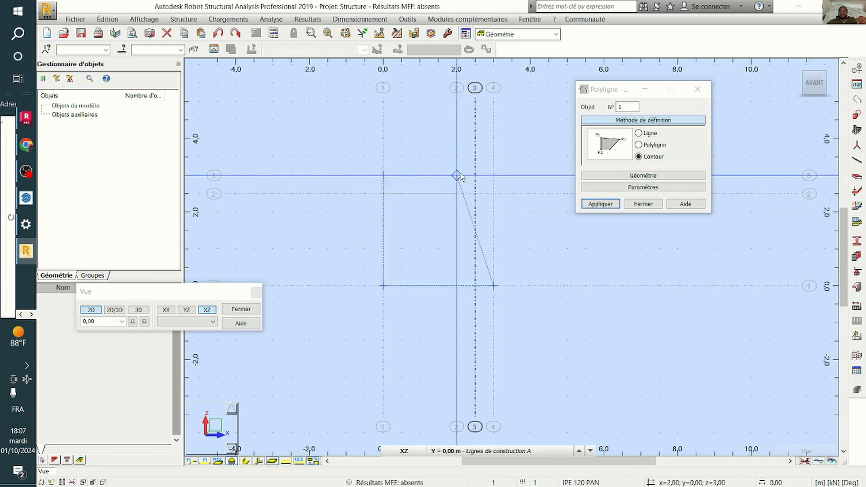
{"action": "left_click", "coordinate": [477, 178]}
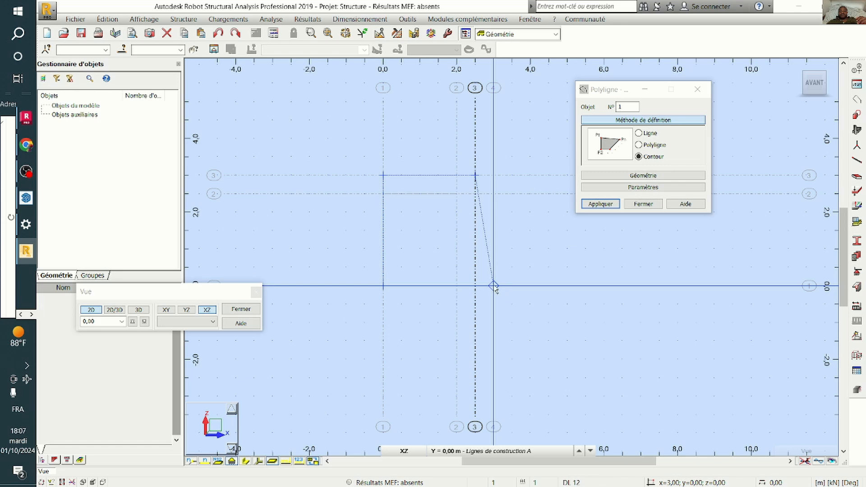
{"action": "left_click", "coordinate": [494, 287]}
- Move the XZ working plane to construction line B at Y = 2,00 m
{"action": "scroll", "coordinate": [405, 265], "scroll_direction": "down", "scroll_amount": 2}
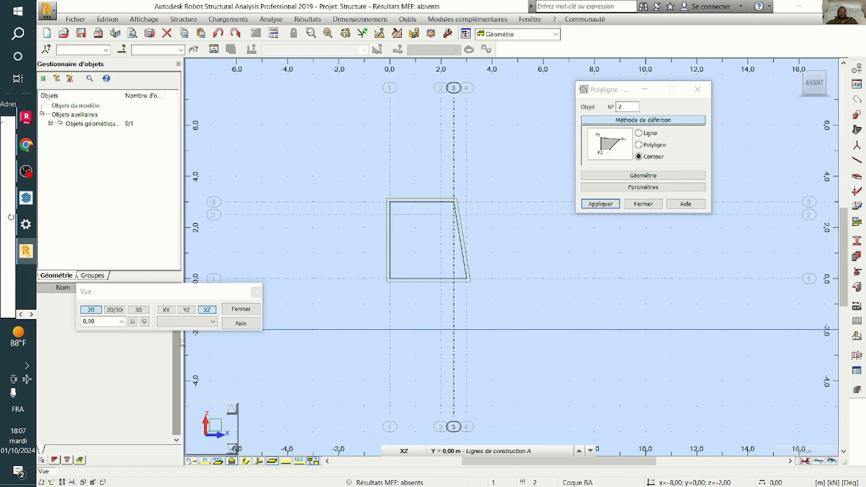
{"action": "left_click", "coordinate": [232, 410]}
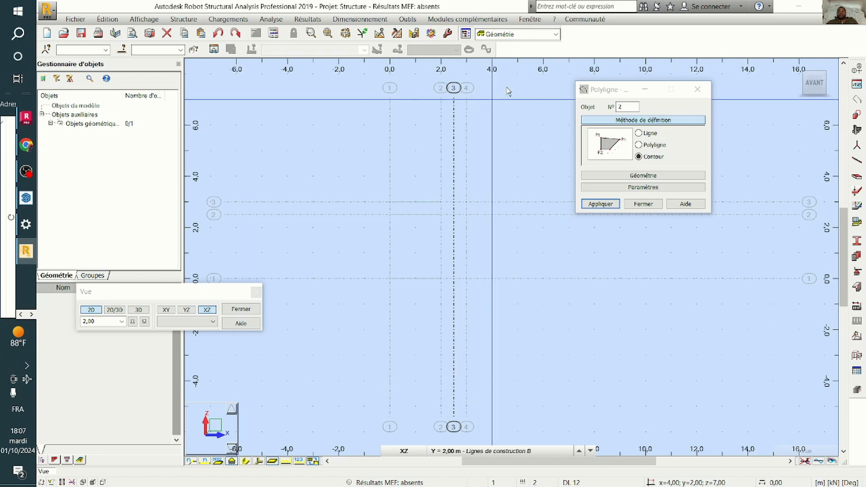
- Switch to the SketchUp model and examine the shape of the wall's intermediate counterforts
{"action": "left_click", "coordinate": [796, 9]}
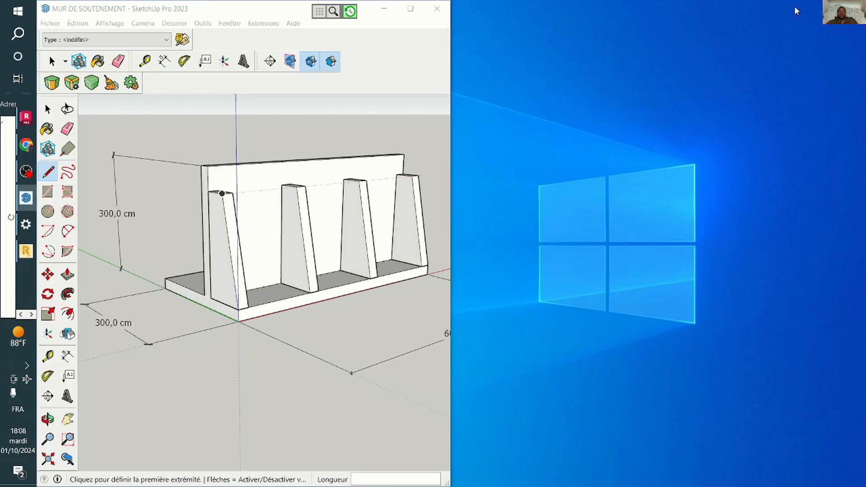
{"action": "scroll", "coordinate": [352, 202], "scroll_direction": "up", "scroll_amount": 10}
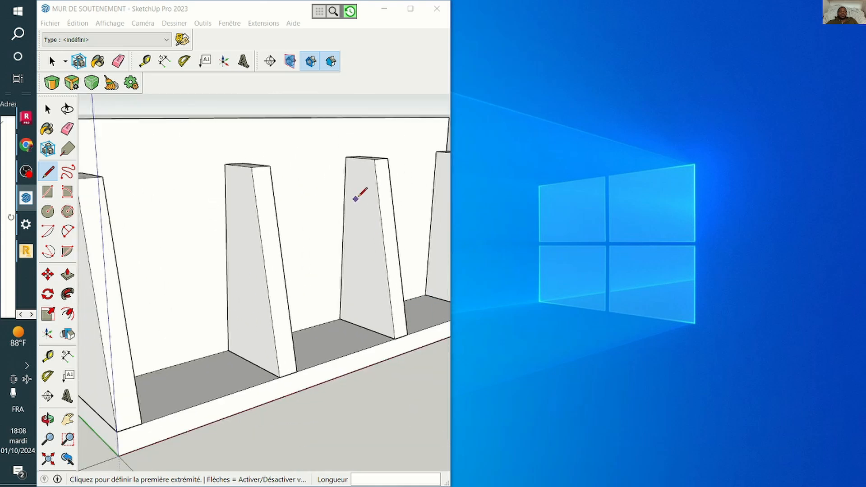
{"action": "scroll", "coordinate": [359, 197], "scroll_direction": "up", "scroll_amount": 2}
{"action": "scroll", "coordinate": [370, 188], "scroll_direction": "down", "scroll_amount": 2}
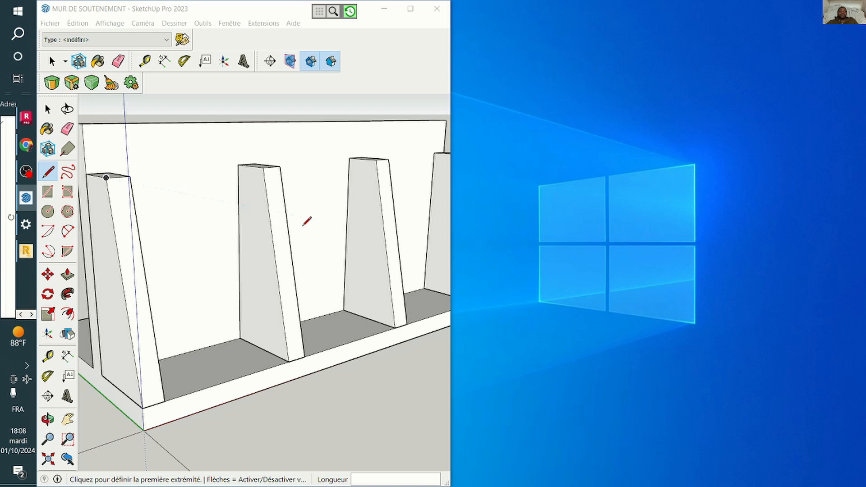
{"action": "scroll", "coordinate": [390, 197], "scroll_direction": "down", "scroll_amount": 5}
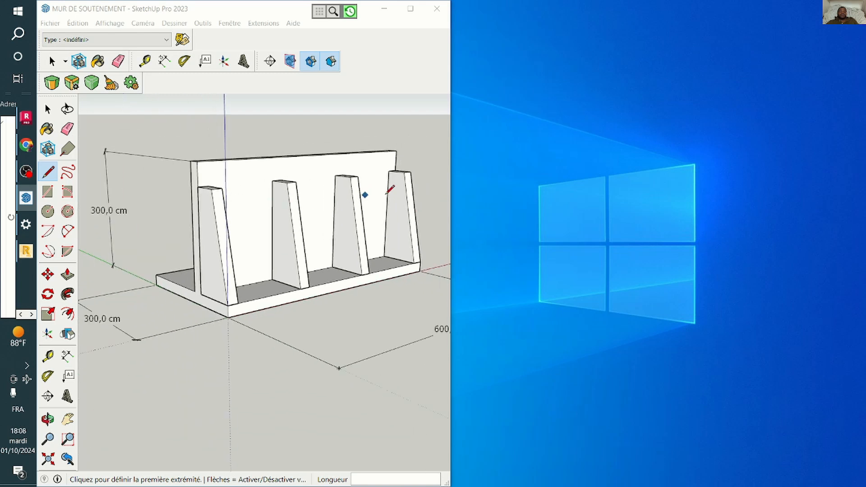
{"action": "scroll", "coordinate": [374, 194], "scroll_direction": "up", "scroll_amount": 1}
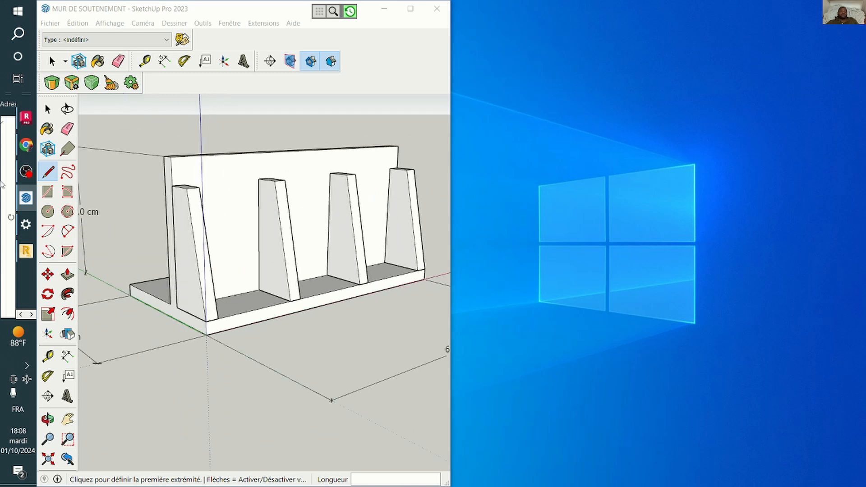
- Return to Robot and draw a closed contour on plane B through x/z points (3, 0), (2, 0), (2, 3) and (2.5, 3) m
{"action": "left_click", "coordinate": [26, 251]}
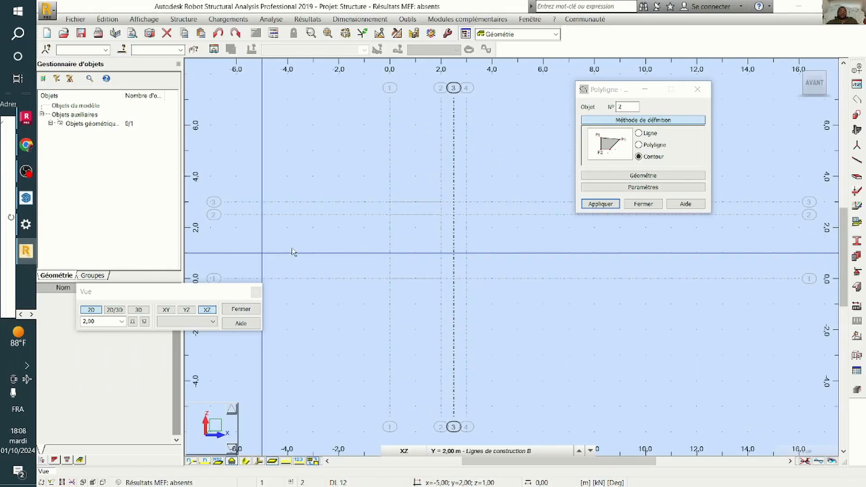
{"action": "scroll", "coordinate": [344, 193], "scroll_direction": "up", "scroll_amount": 1}
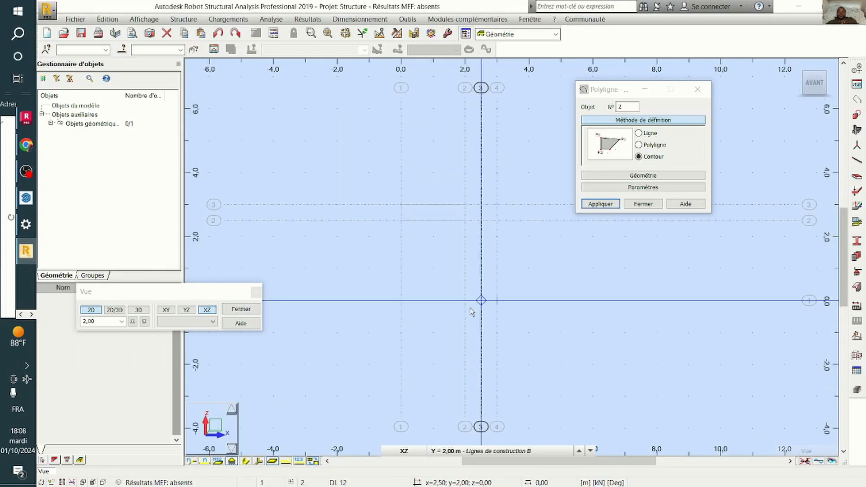
{"action": "left_click", "coordinate": [480, 204]}
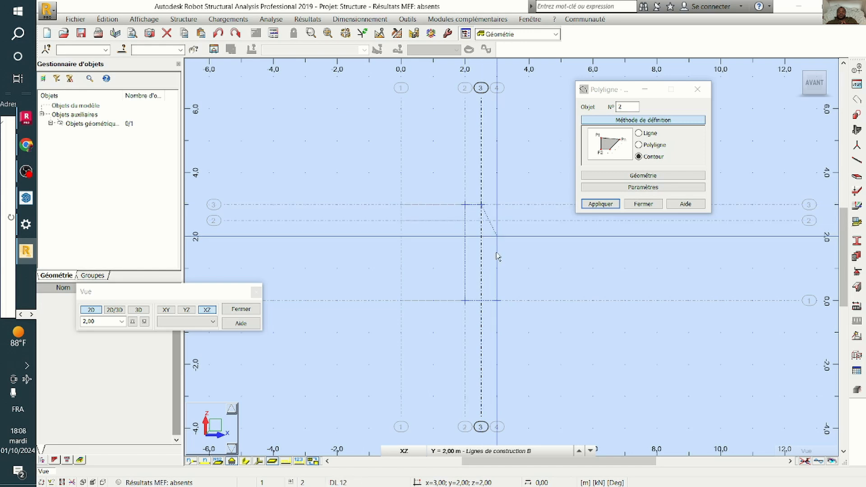
{"action": "left_click", "coordinate": [497, 300]}
{"action": "scroll", "coordinate": [462, 297], "scroll_direction": "down", "scroll_amount": 2}
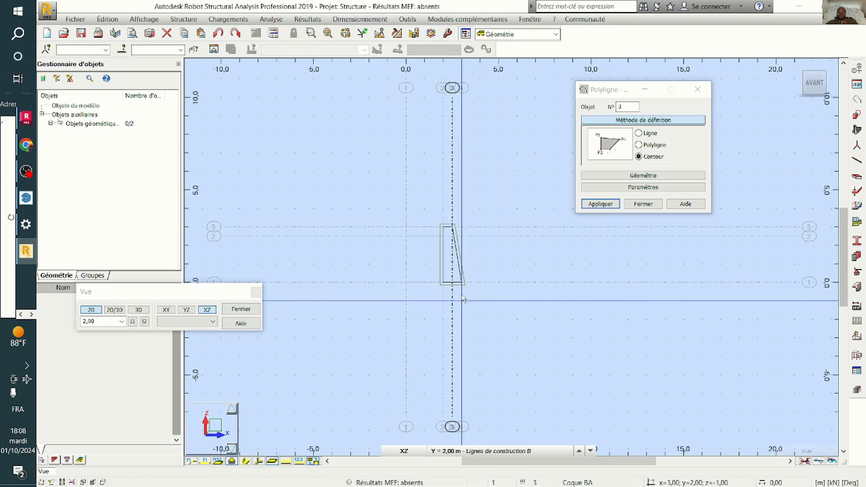
{"action": "right_click", "coordinate": [496, 247]}
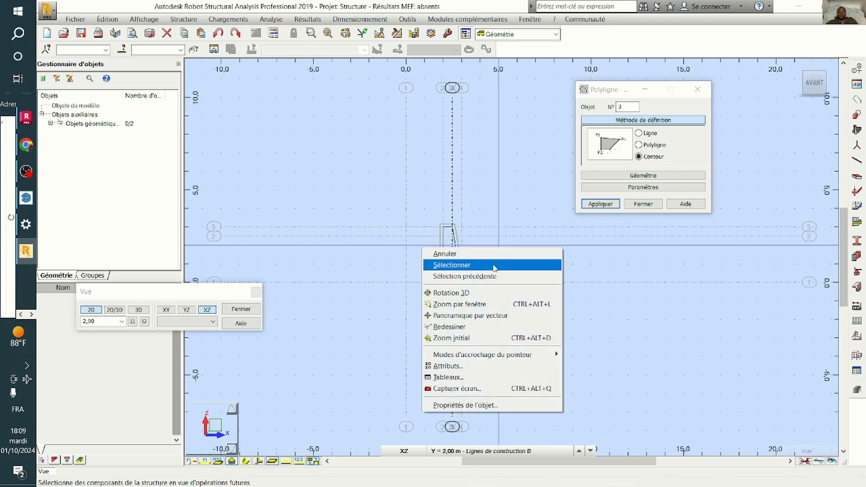
{"action": "left_click", "coordinate": [485, 276]}
{"action": "scroll", "coordinate": [487, 276], "scroll_direction": "down", "scroll_amount": 2}
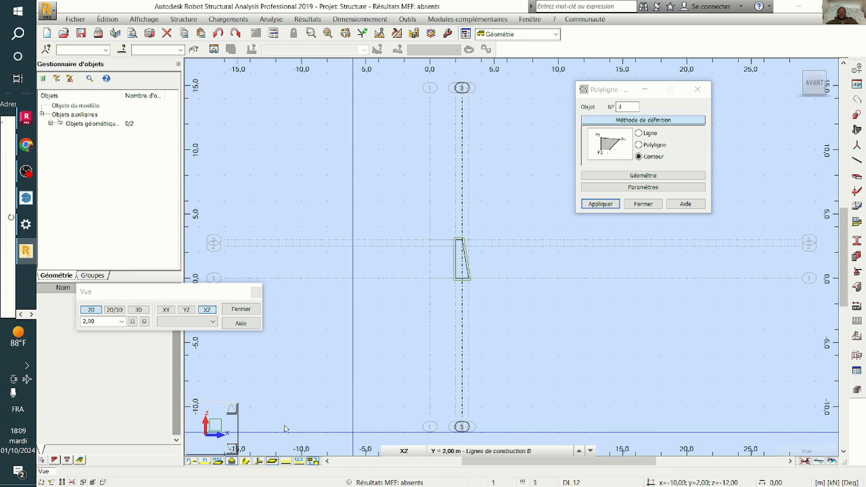
- Move the XZ working plane to construction line C at Y = 4,00 m and keep Contour as the definition method
{"action": "left_click", "coordinate": [232, 409]}
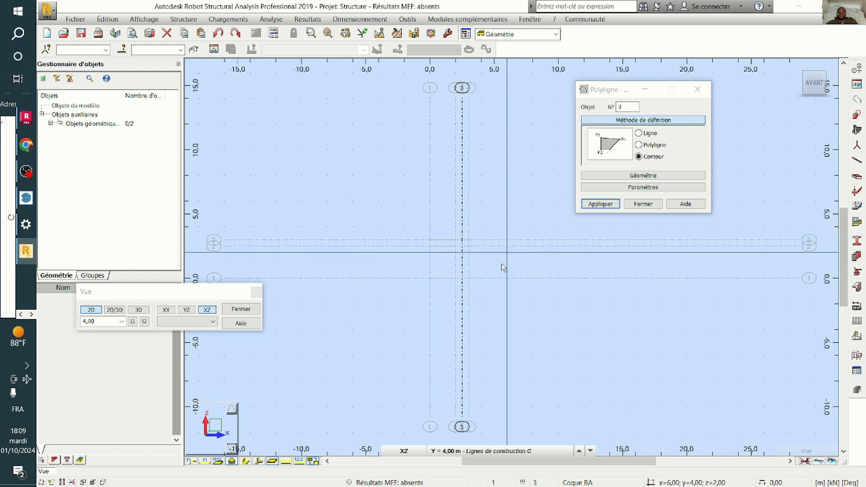
{"action": "left_click", "coordinate": [639, 144]}
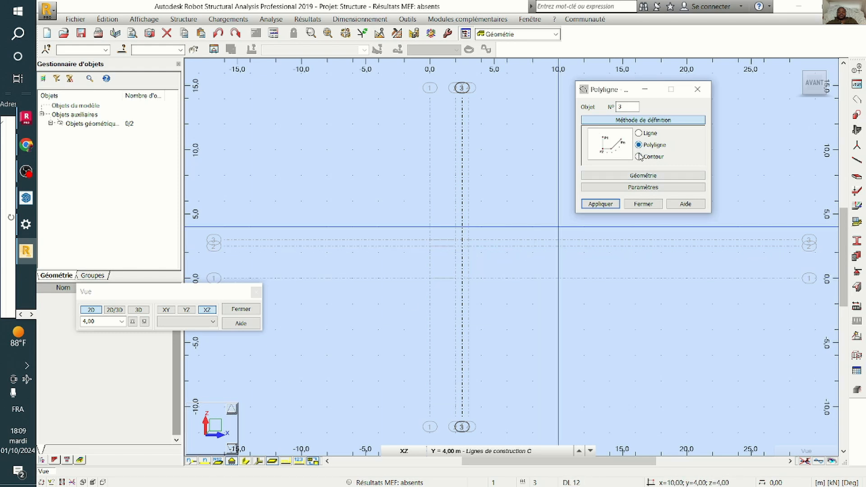
{"action": "left_click", "coordinate": [639, 156]}
- Draw a closed contour on plane C through x/z points (3, 0), (2, 0), (2, 3) and (2.5, 3) m
{"action": "scroll", "coordinate": [436, 301], "scroll_direction": "up", "scroll_amount": 4}
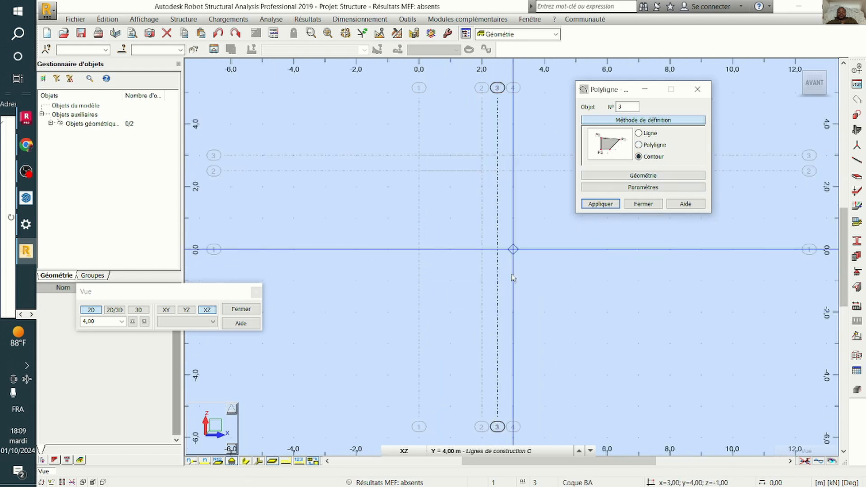
{"action": "left_click", "coordinate": [510, 247]}
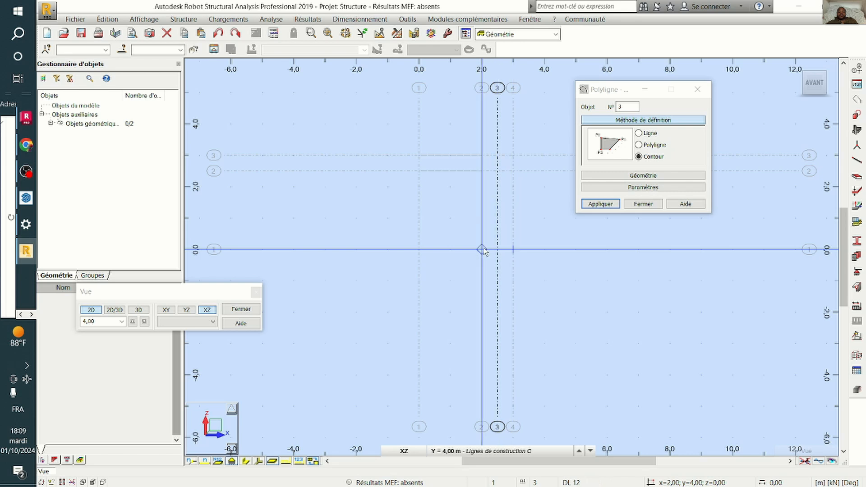
{"action": "left_click", "coordinate": [482, 156]}
{"action": "left_click", "coordinate": [498, 155]}
{"action": "left_click", "coordinate": [513, 249]}
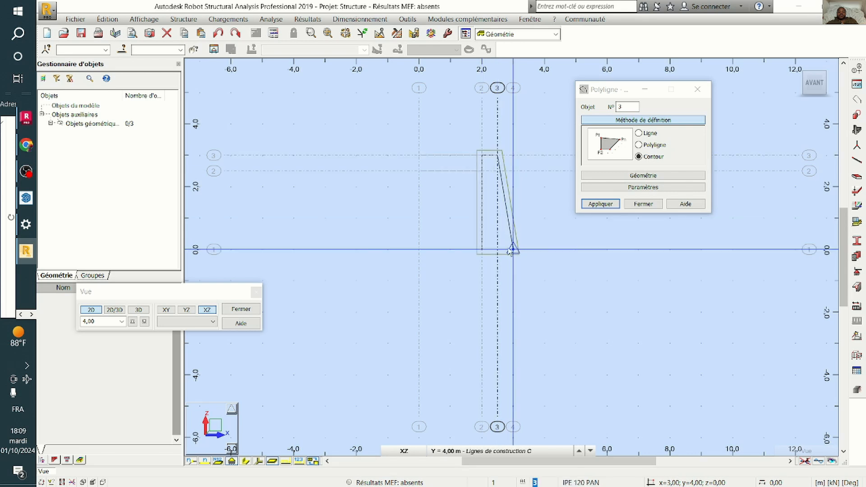
- Move the XZ working plane to construction line D at Y = 6,00 m
{"action": "scroll", "coordinate": [509, 251], "scroll_direction": "down", "scroll_amount": 4}
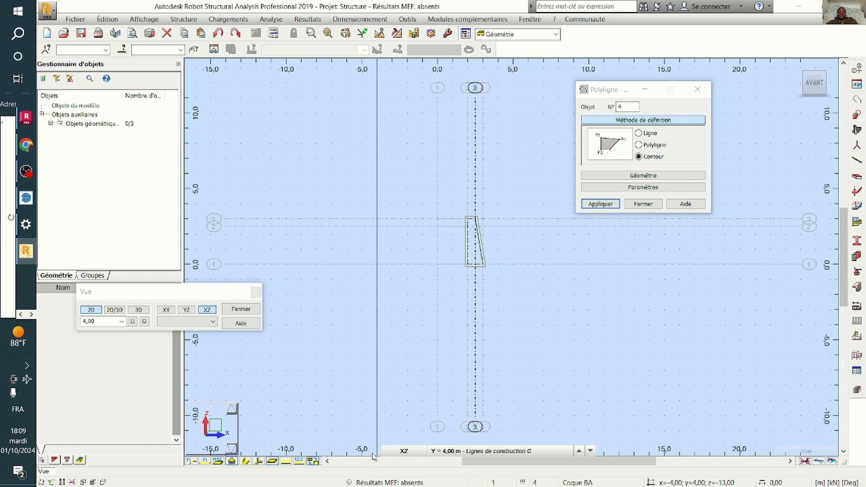
{"action": "left_click", "coordinate": [406, 451]}
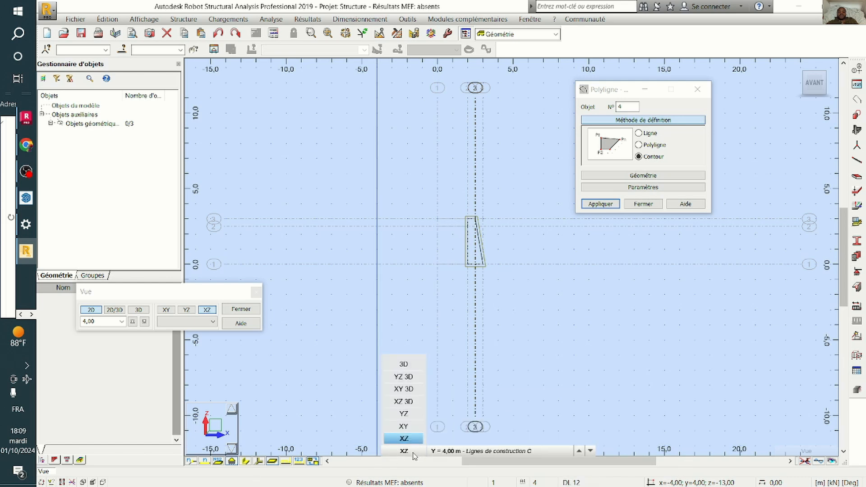
{"action": "left_click", "coordinate": [414, 453]}
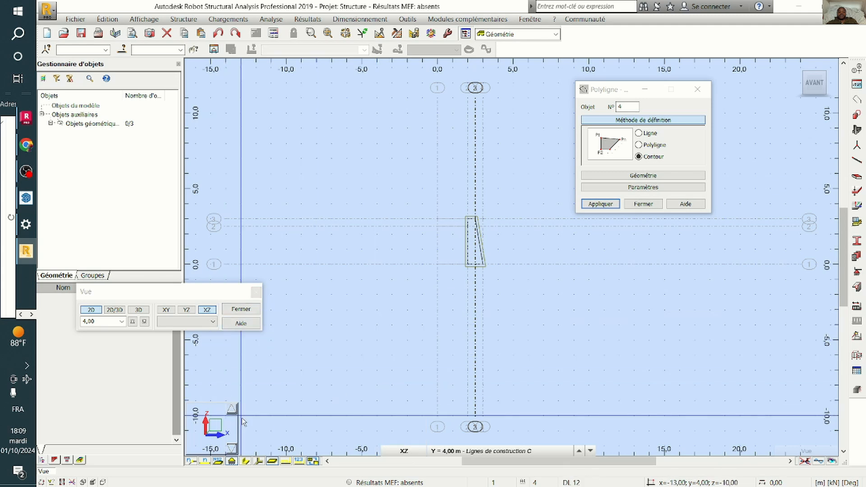
{"action": "left_click", "coordinate": [232, 410]}
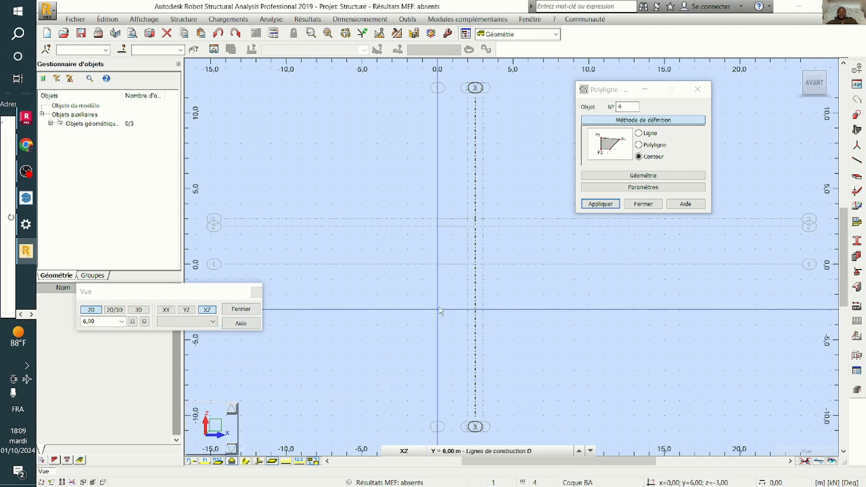
- Rotate the model in 3D and examine the contours on construction lines A, B and C
{"action": "right_click", "coordinate": [362, 296]}
{"action": "left_click", "coordinate": [386, 343]}
{"action": "scroll", "coordinate": [386, 290], "scroll_direction": "down", "scroll_amount": 3}
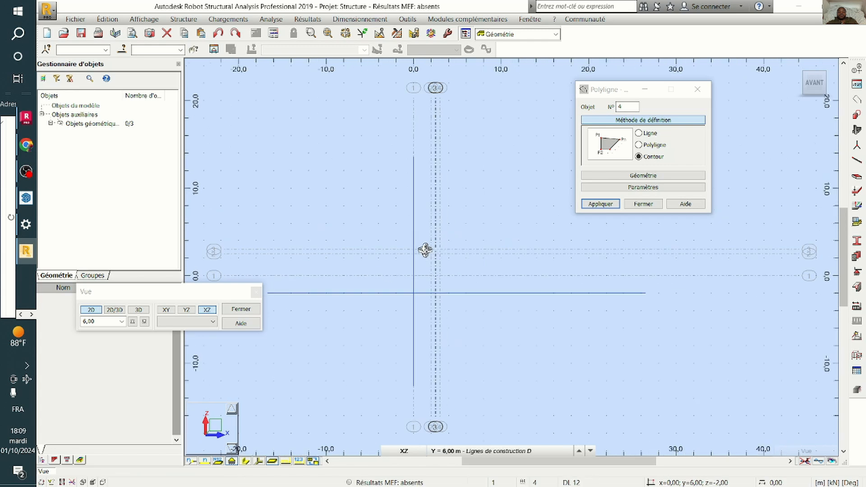
{"action": "scroll", "coordinate": [442, 270], "scroll_direction": "up", "scroll_amount": 7}
{"action": "mouse_move", "coordinate": [478, 262]}
{"action": "left_mouse_down"}
{"action": "mouse_move", "coordinate": [453, 272]}
{"action": "mouse_move", "coordinate": [446, 294]}
{"action": "mouse_move", "coordinate": [470, 290]}
{"action": "mouse_move", "coordinate": [453, 265]}
{"action": "mouse_move", "coordinate": [467, 250]}
{"action": "left_mouse_up"}
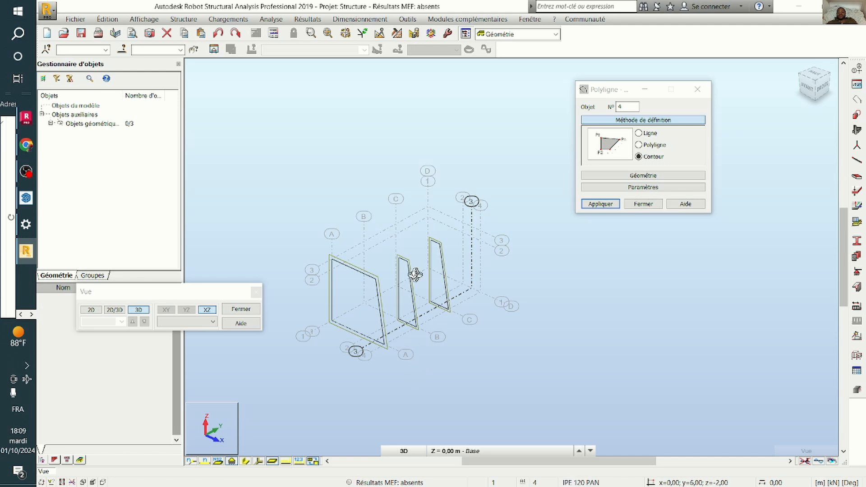
{"action": "left_click_drag", "start_coordinate": [414, 270], "coordinate": [397, 265]}
{"action": "scroll", "coordinate": [365, 294], "scroll_direction": "up", "scroll_amount": 3}
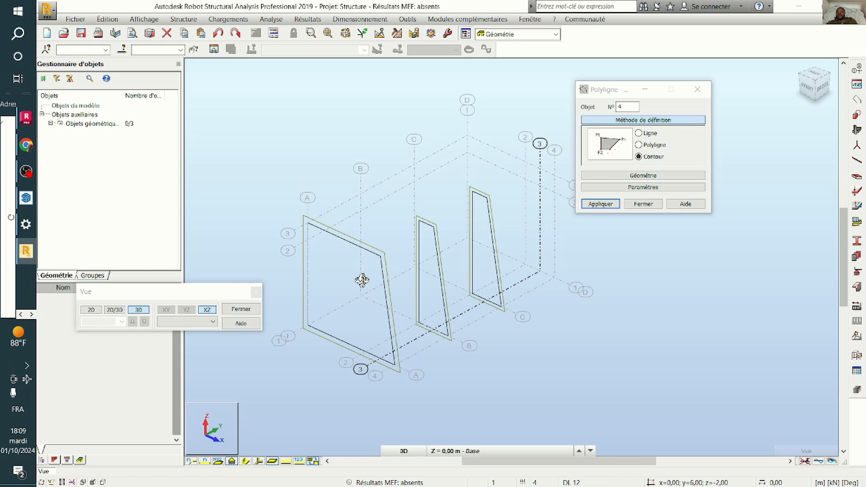
{"action": "mouse_move", "coordinate": [369, 277]}
{"action": "left_mouse_down"}
{"action": "mouse_move", "coordinate": [393, 257]}
{"action": "mouse_move", "coordinate": [374, 266]}
{"action": "left_mouse_up"}
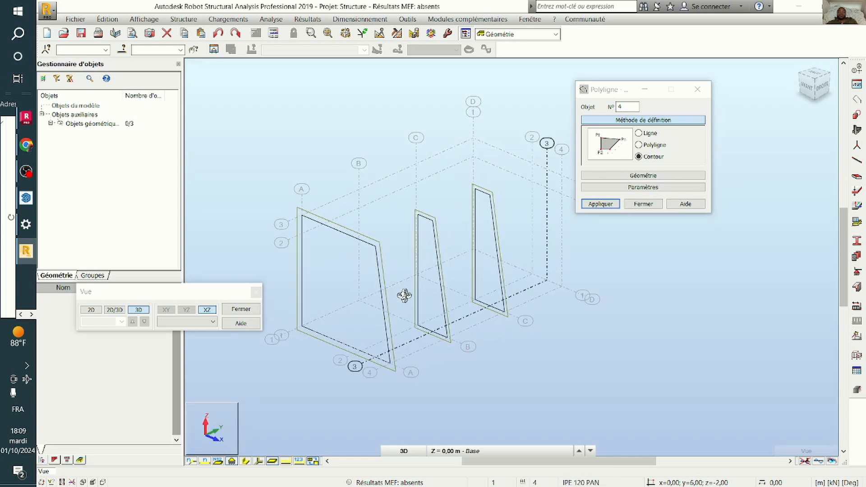
- Return to the 2D XZ view on line D and draw a closed contour through x/z points (3, 0), (0, 0), (0, 3) and (2.5, 3) m
{"action": "left_click", "coordinate": [91, 311]}
{"action": "scroll", "coordinate": [362, 303], "scroll_direction": "down", "scroll_amount": 2}
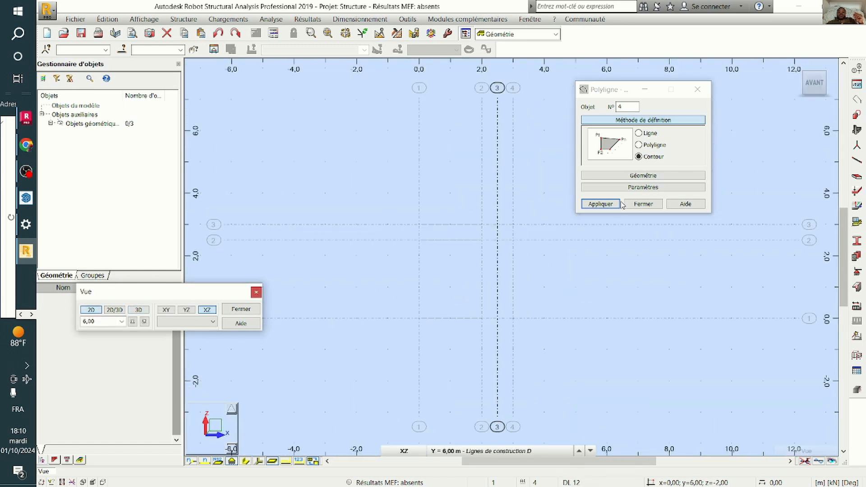
{"action": "left_click", "coordinate": [641, 153]}
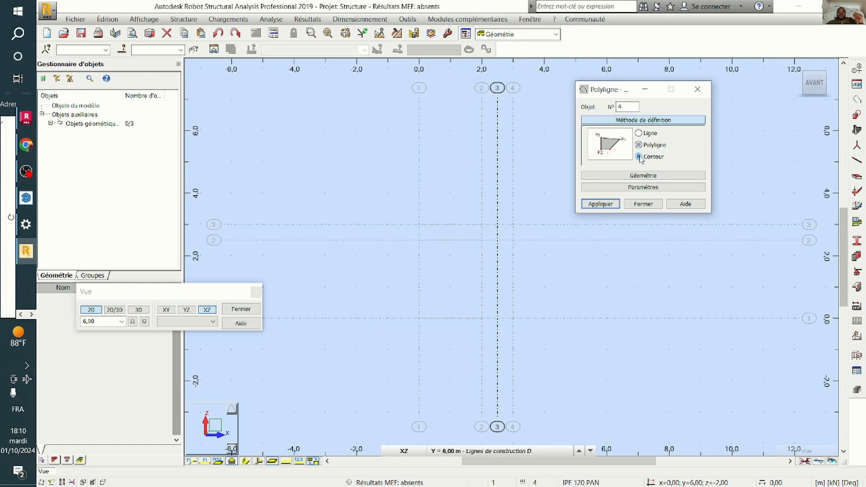
{"action": "left_click", "coordinate": [513, 318]}
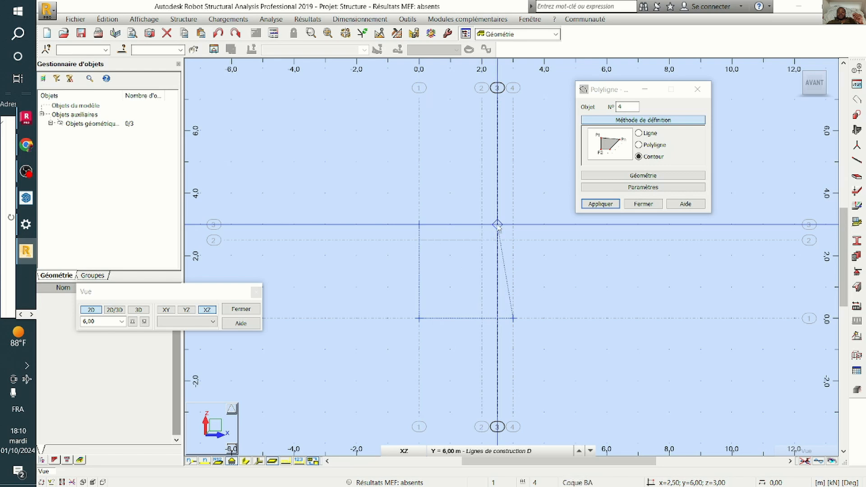
{"action": "left_click", "coordinate": [497, 224]}
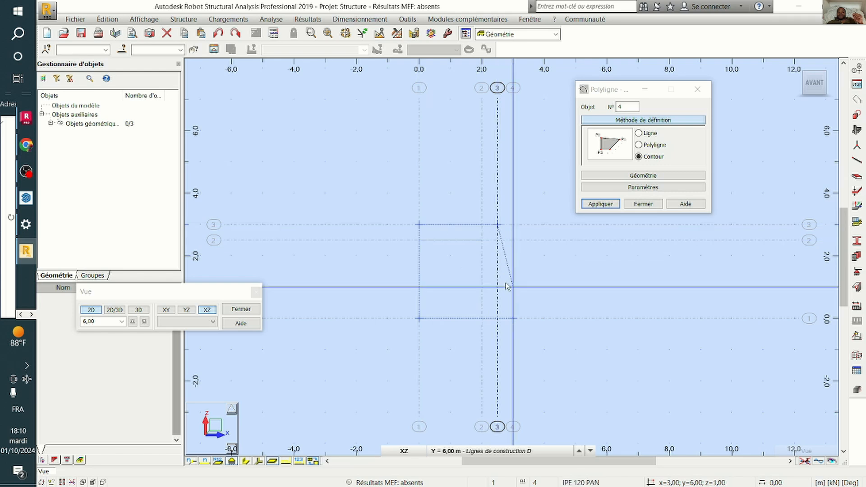
{"action": "left_click", "coordinate": [513, 319]}
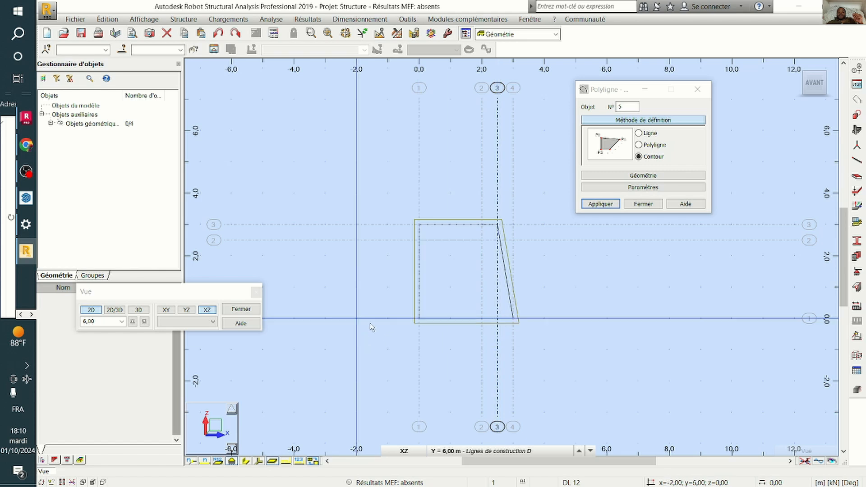
- Check the contours on lines A to D by rotating the model in 3D, and restore the 2D XZ view on line D
{"action": "right_click", "coordinate": [308, 287]}
{"action": "left_click", "coordinate": [361, 331]}
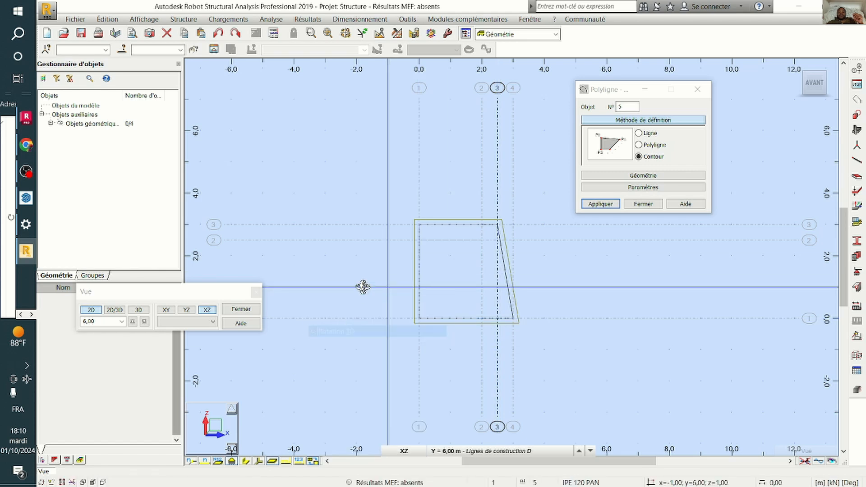
{"action": "left_click_drag", "start_coordinate": [362, 286], "coordinate": [411, 287]}
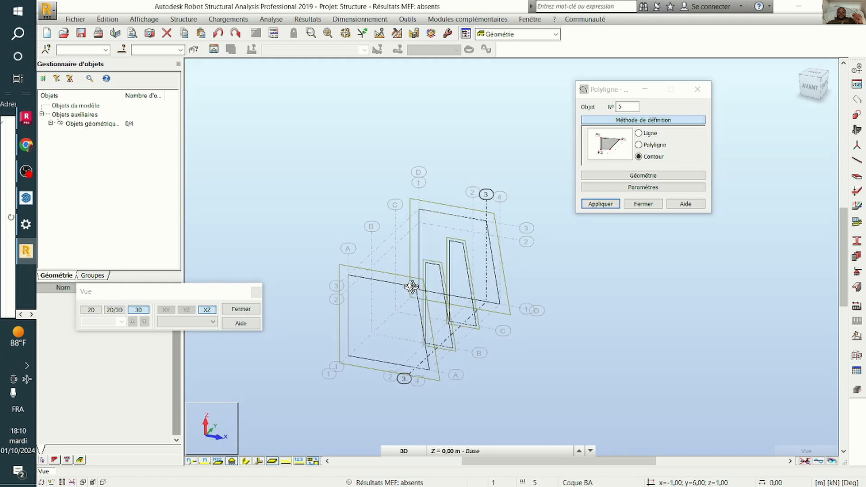
{"action": "scroll", "coordinate": [410, 287], "scroll_direction": "down", "scroll_amount": 2}
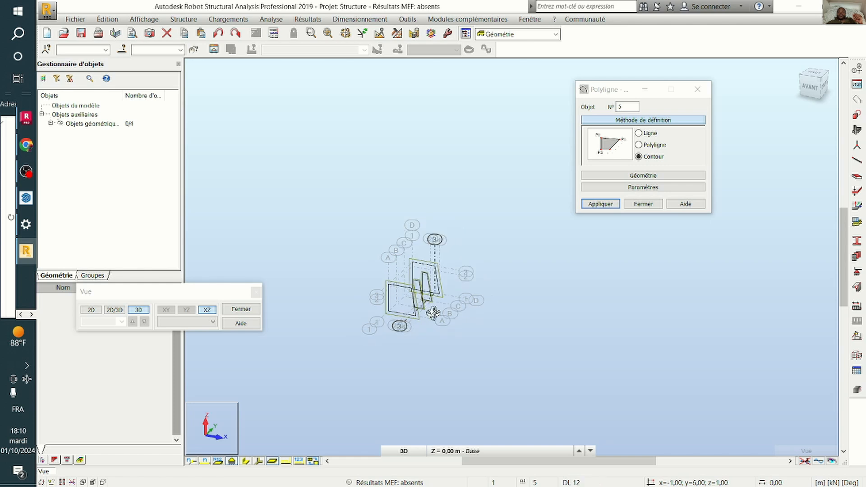
{"action": "left_click_drag", "start_coordinate": [376, 288], "coordinate": [499, 294]}
{"action": "left_click_drag", "start_coordinate": [456, 344], "coordinate": [448, 280]}
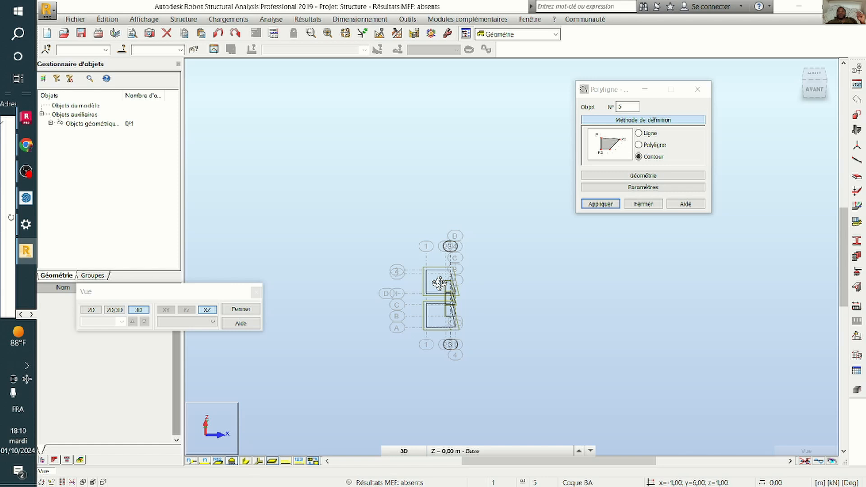
{"action": "scroll", "coordinate": [439, 283], "scroll_direction": "up", "scroll_amount": 1}
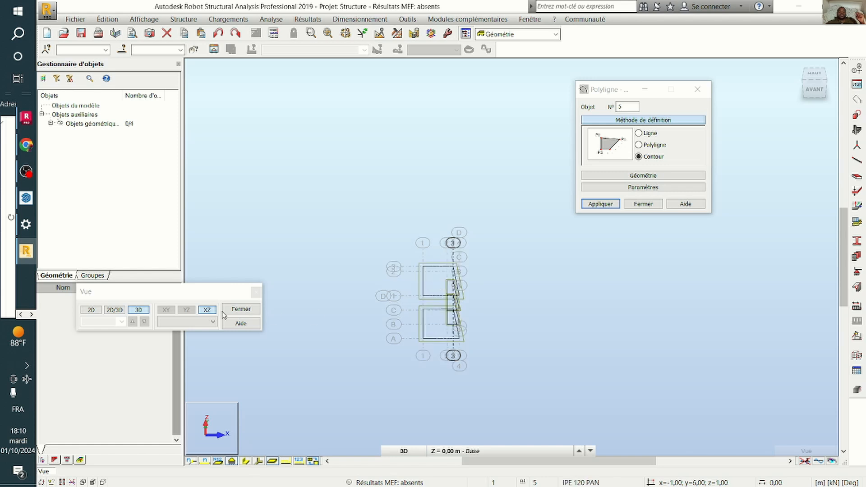
{"action": "left_click", "coordinate": [91, 311]}
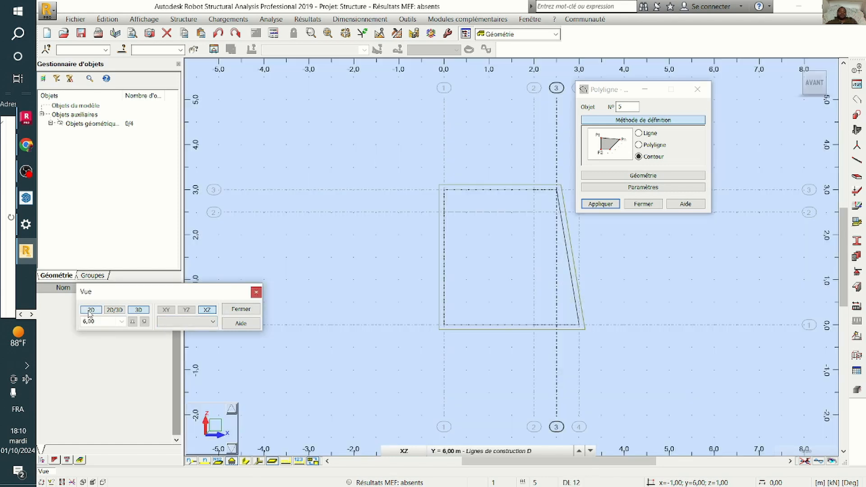
- Switch to the YZ working plane at X = 0,00 m and rotate the model in 3D to check the contours on lines A to D
{"action": "left_click", "coordinate": [187, 312]}
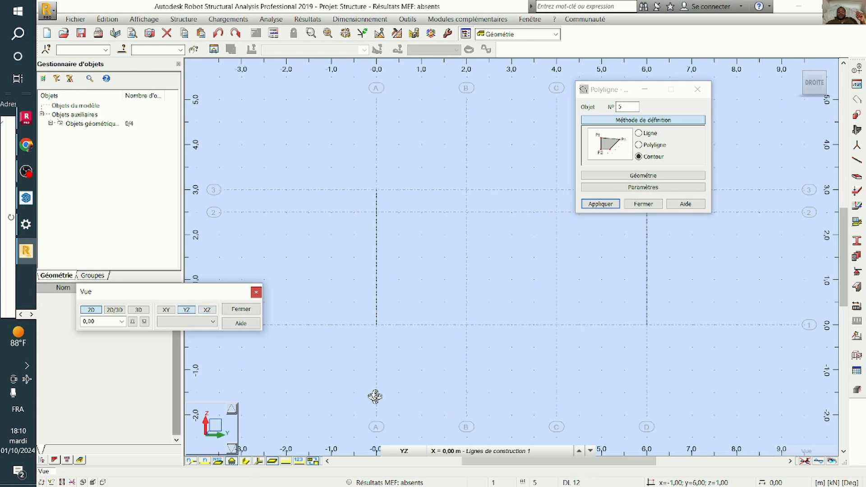
{"action": "scroll", "coordinate": [381, 356], "scroll_direction": "down", "scroll_amount": 2}
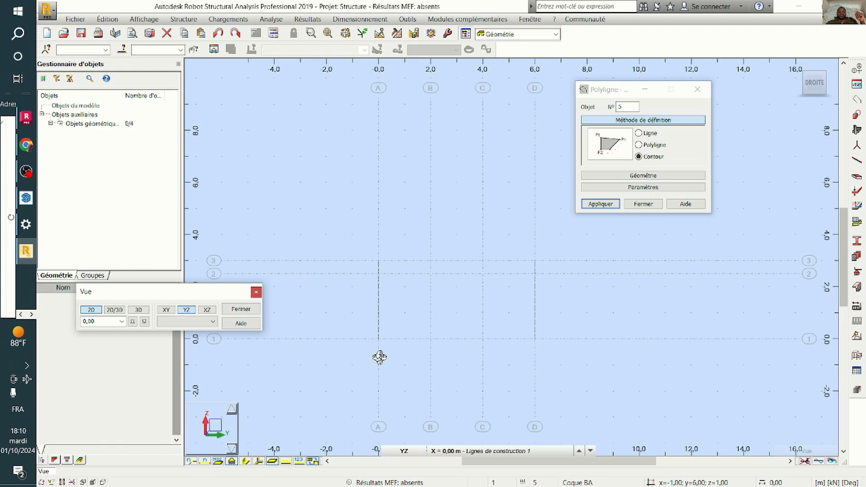
{"action": "middle_click_drag", "start_coordinate": [380, 357], "coordinate": [418, 359], "text": "shift"}
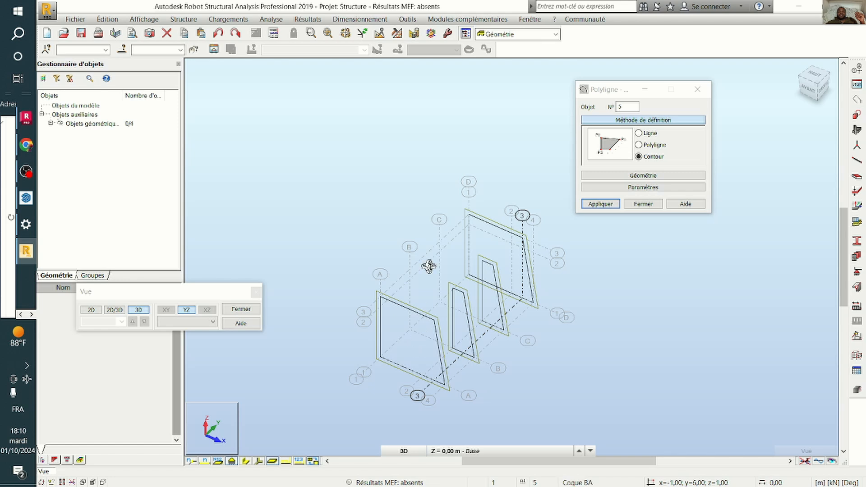
- Place a dimension line on the line A contour's base from (2, 0, 0) to (0, 0, 0) m, and undo it
{"action": "left_click", "coordinate": [408, 19]}
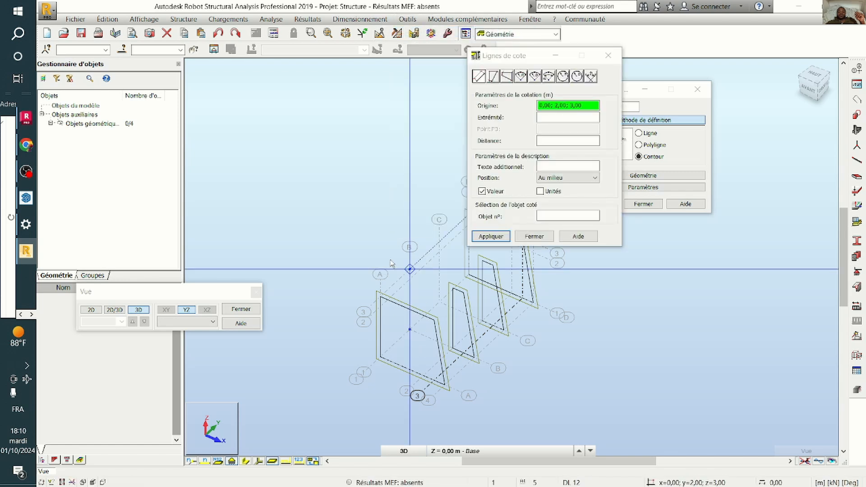
{"action": "scroll", "coordinate": [380, 267], "scroll_direction": "up", "scroll_amount": 2}
{"action": "scroll", "coordinate": [379, 283], "scroll_direction": "down", "scroll_amount": 2}
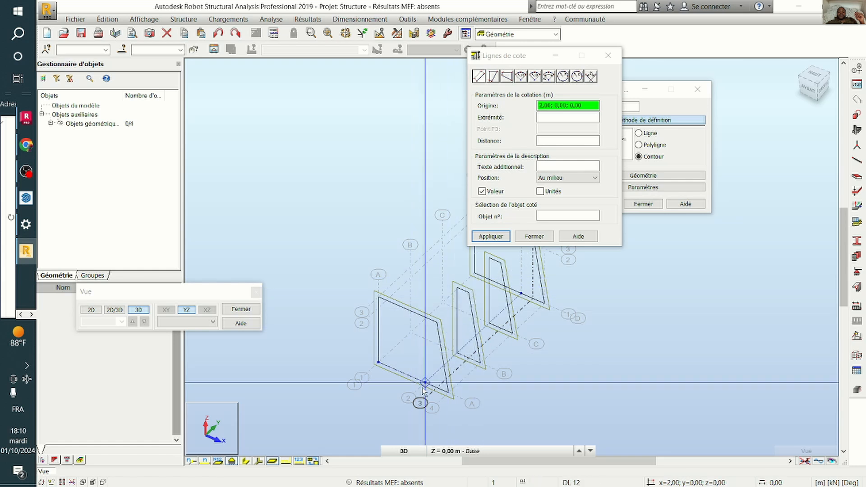
{"action": "scroll", "coordinate": [421, 386], "scroll_direction": "up", "scroll_amount": 3}
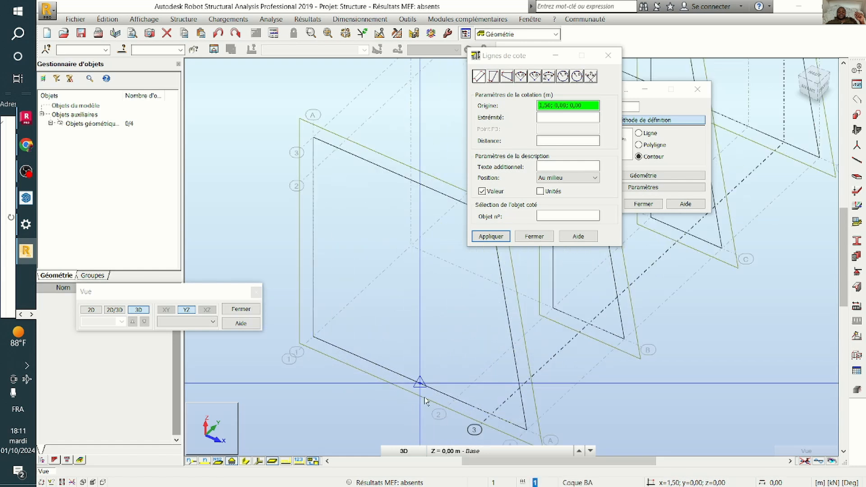
{"action": "left_click", "coordinate": [421, 392]}
{"action": "left_click", "coordinate": [313, 336]}
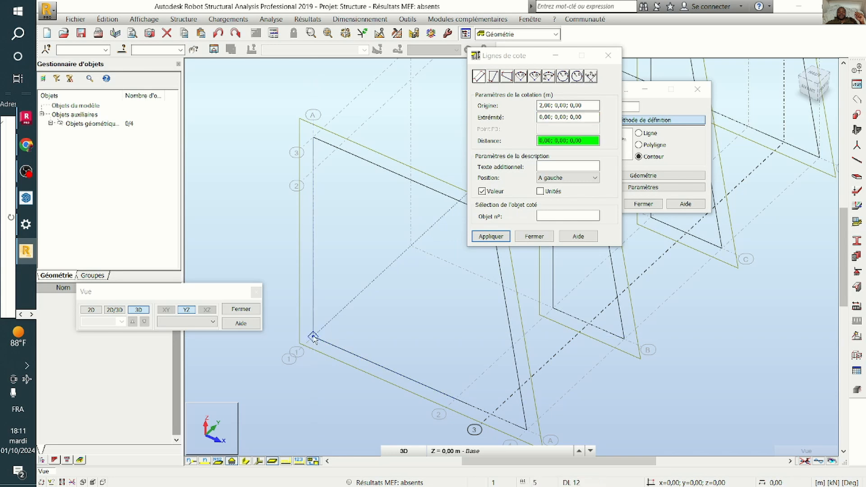
{"action": "scroll", "coordinate": [311, 334], "scroll_direction": "down", "scroll_amount": 3}
{"action": "left_click", "coordinate": [249, 358]}
{"action": "scroll", "coordinate": [250, 358], "scroll_direction": "down", "scroll_amount": 3}
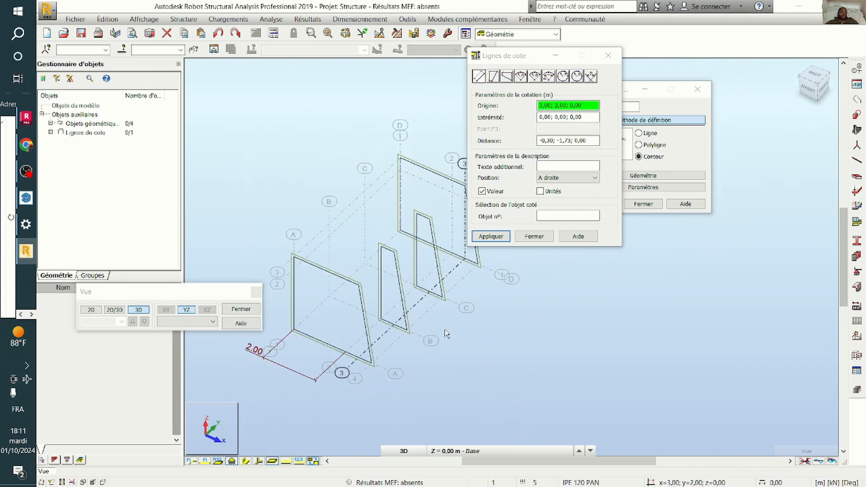
{"action": "key", "text": "ctrl+z"}
{"action": "scroll", "coordinate": [444, 329], "scroll_direction": "down", "scroll_amount": 1}
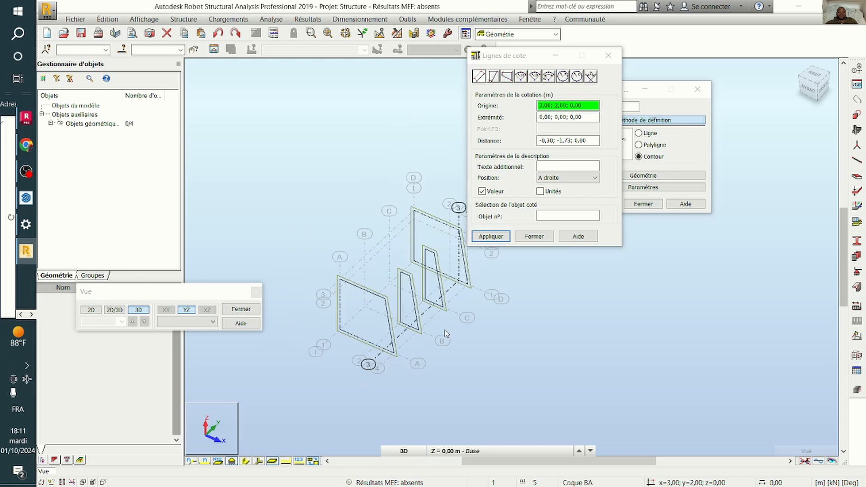
{"action": "scroll", "coordinate": [445, 329], "scroll_direction": "down", "scroll_amount": 1}
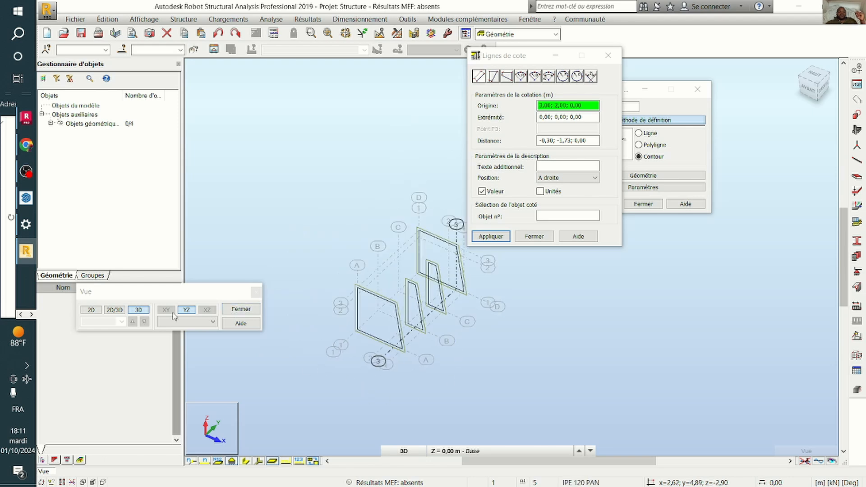
- Return to the 2D YZ view, move the working plane to construction line 2 at X = 2,00 m, and leave the dimension line command
{"action": "left_click", "coordinate": [91, 310]}
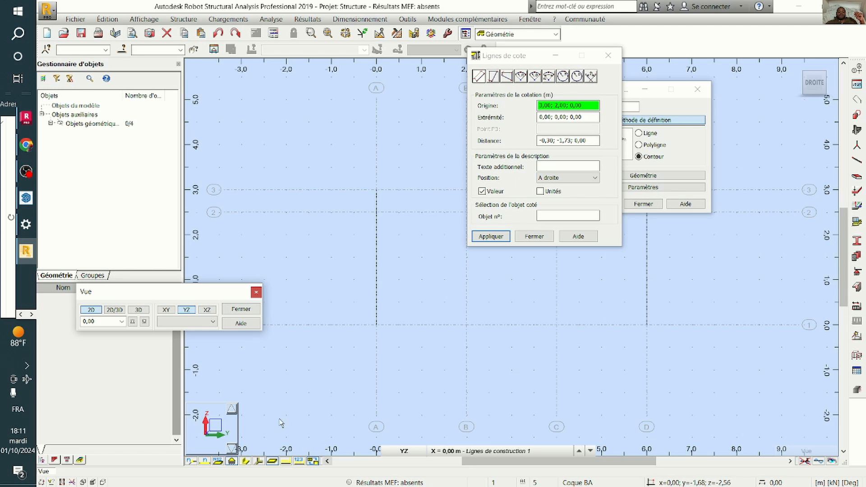
{"action": "left_click", "coordinate": [232, 408]}
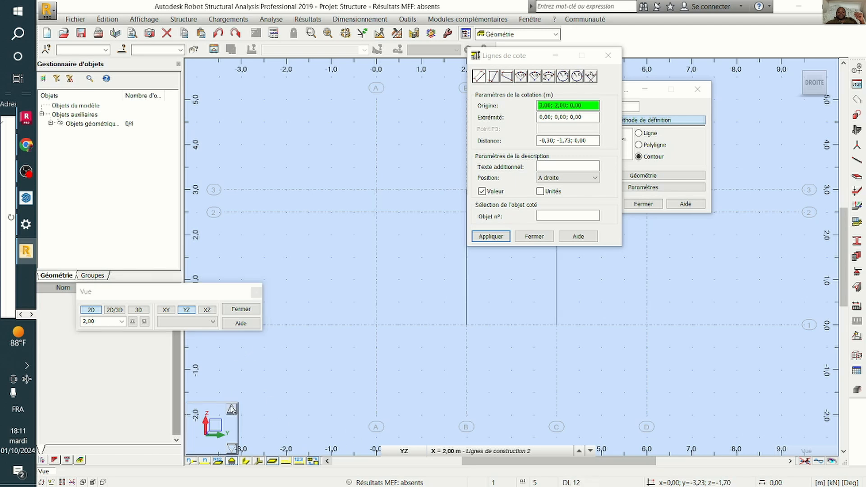
{"action": "scroll", "coordinate": [348, 332], "scroll_direction": "down", "scroll_amount": 3}
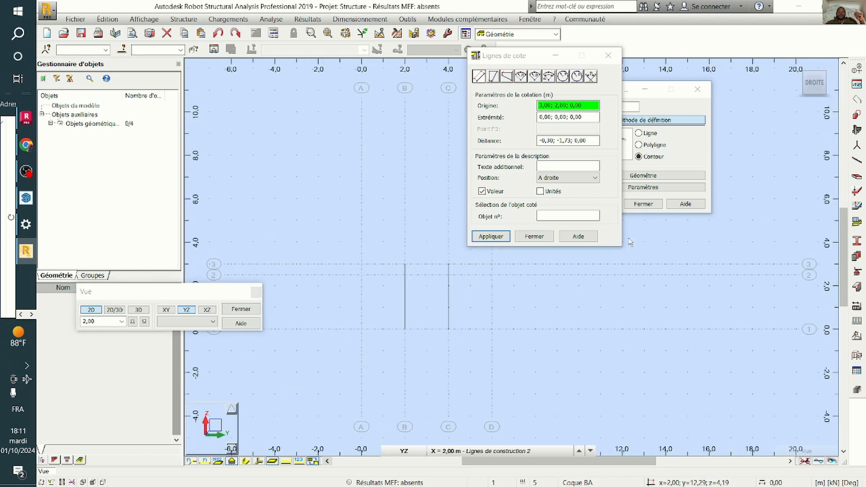
{"action": "left_click", "coordinate": [608, 55]}
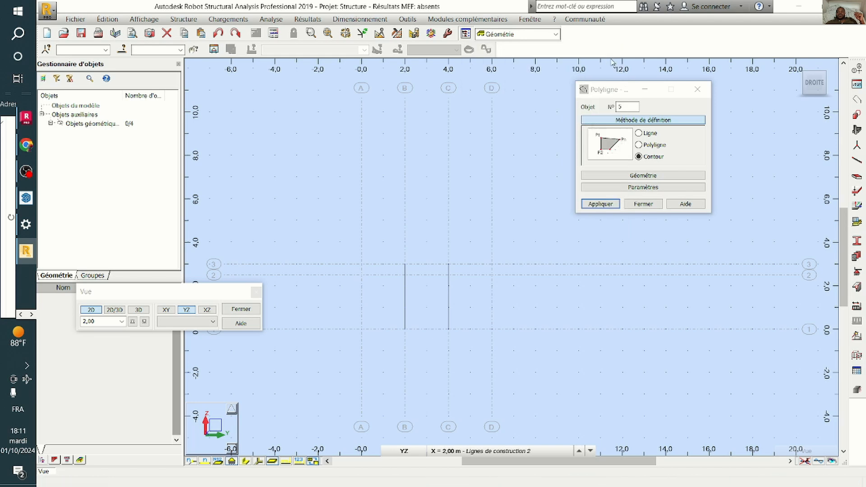
- Draw a closed contour on construction line 2 through y/z points (6, 0), (0, 0), (0, 3) and (6, 3) m
{"action": "left_click", "coordinate": [639, 145]}
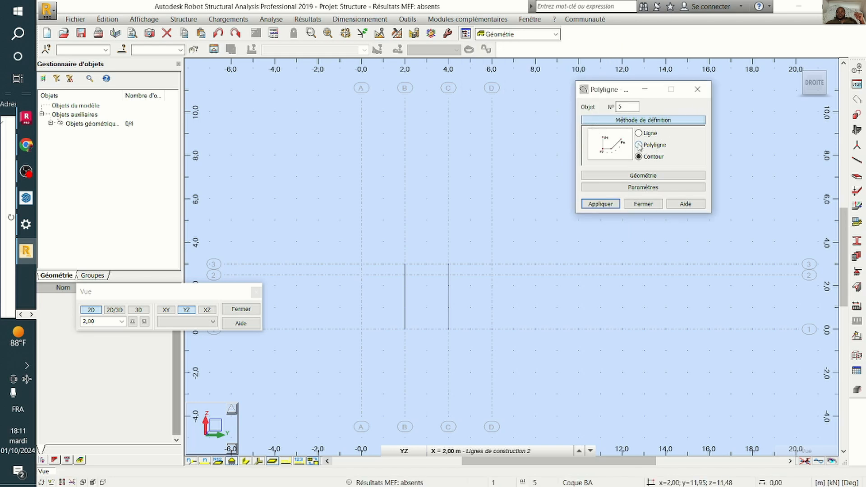
{"action": "left_click", "coordinate": [638, 156]}
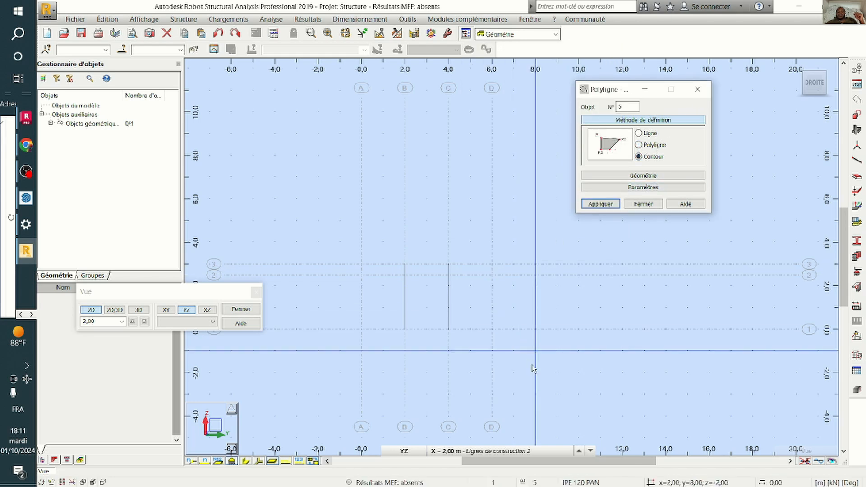
{"action": "left_click", "coordinate": [492, 329]}
{"action": "left_click", "coordinate": [404, 329]}
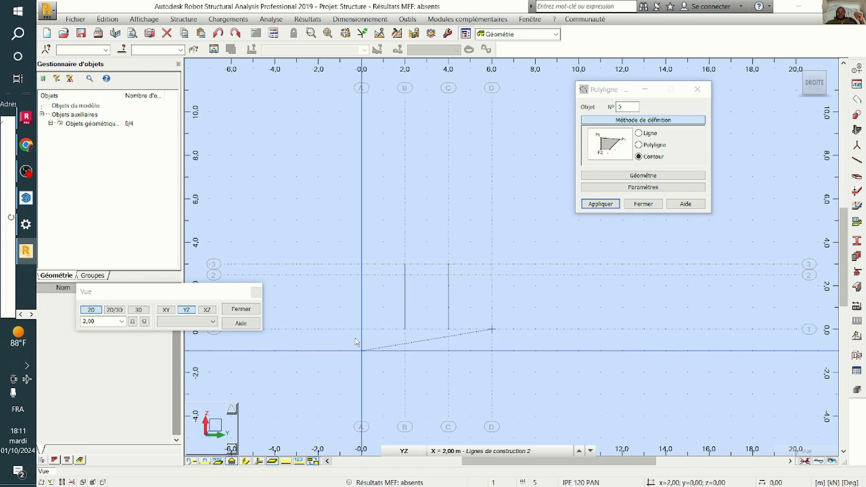
{"action": "left_click", "coordinate": [362, 329]}
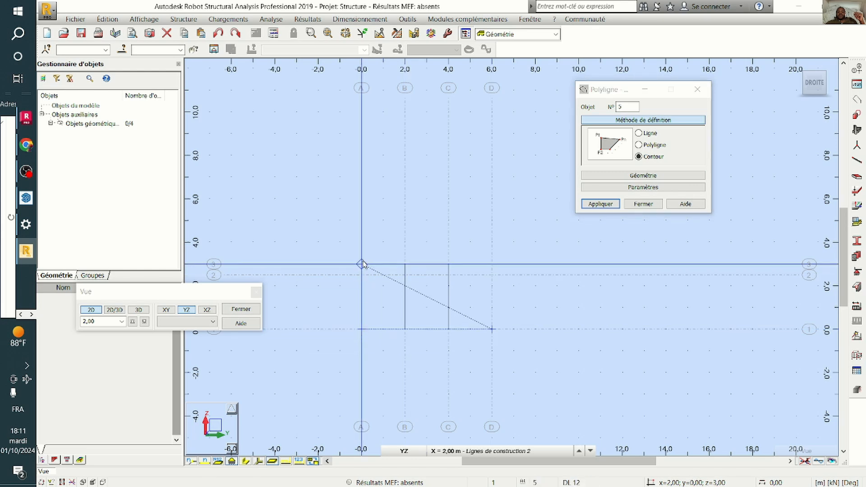
{"action": "left_click", "coordinate": [362, 264]}
{"action": "left_click", "coordinate": [492, 264]}
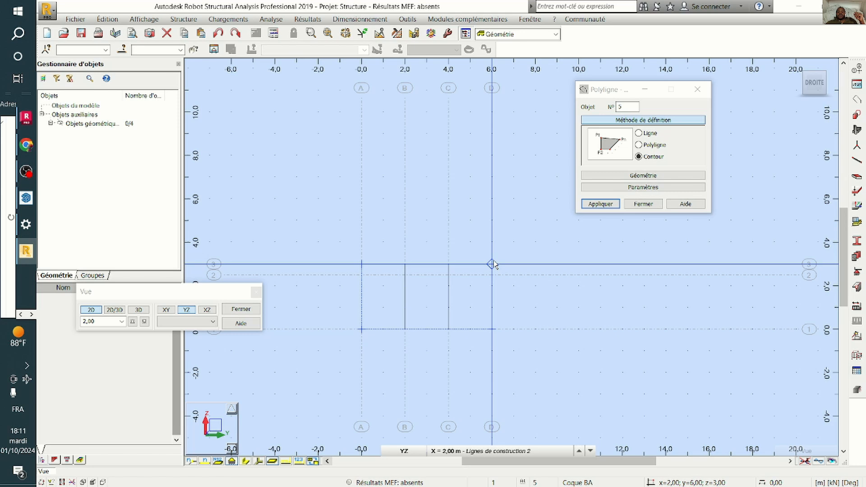
{"action": "left_click", "coordinate": [492, 329]}
- Rotate the model in 3D and examine the longitudinal wall contour against the contours on lines A to D
{"action": "right_click", "coordinate": [411, 182]}
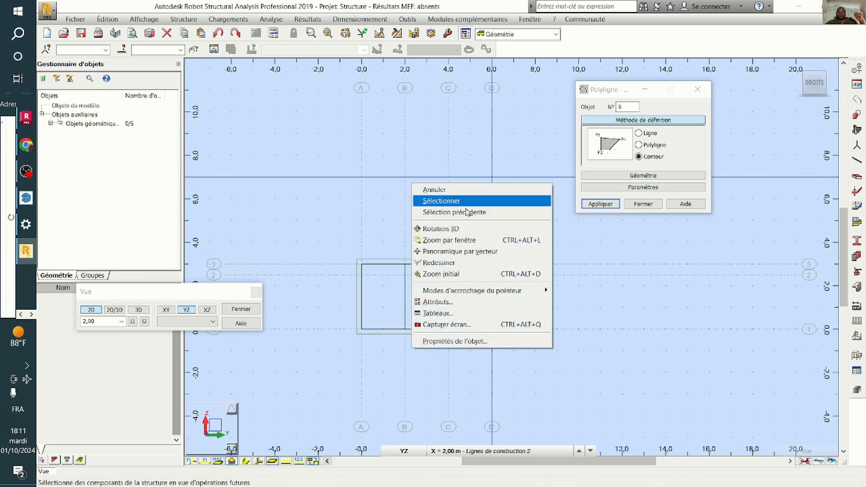
{"action": "left_click", "coordinate": [436, 229]}
{"action": "left_click_drag", "start_coordinate": [435, 228], "coordinate": [526, 249]}
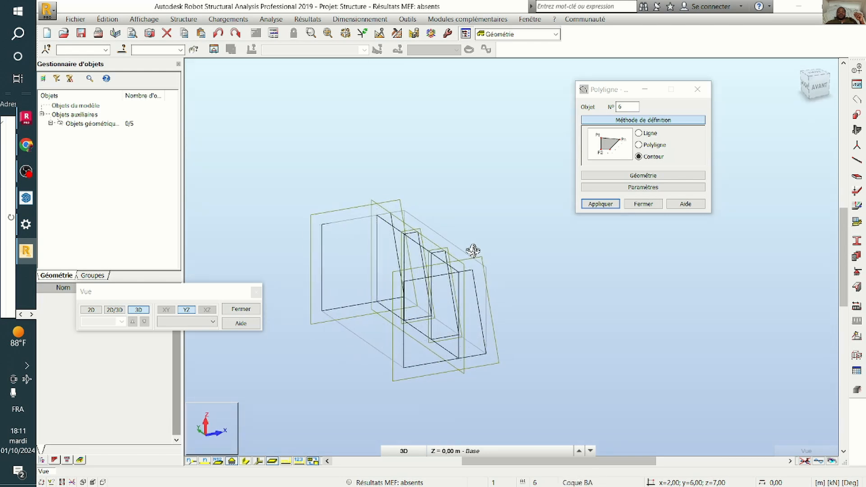
{"action": "left_click_drag", "start_coordinate": [454, 252], "coordinate": [498, 249]}
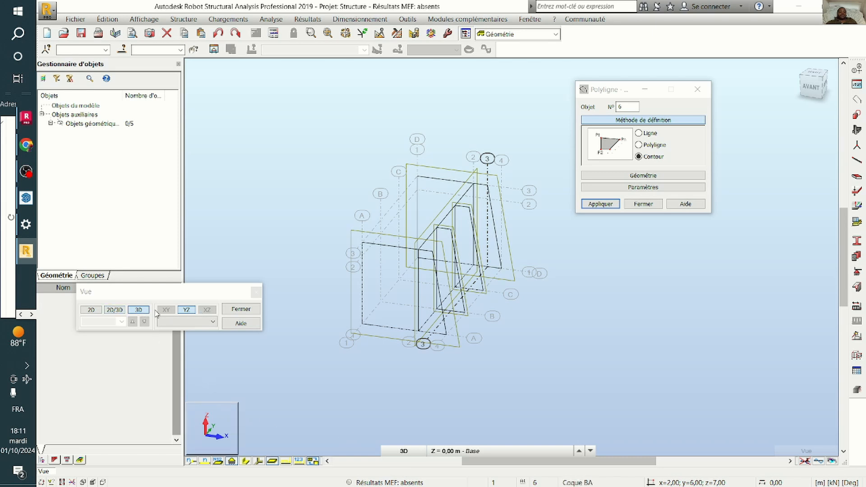
- Switch to the 2D XY plane at Z = 0,00 m and draw a base contour from x/y (3, 0) through (0, 0) and (0, 6) m
{"action": "left_click", "coordinate": [91, 309]}
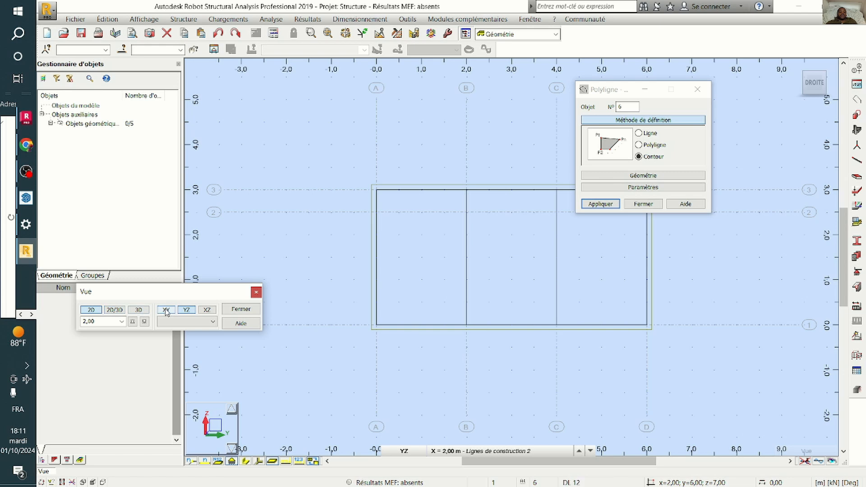
{"action": "left_click", "coordinate": [166, 309]}
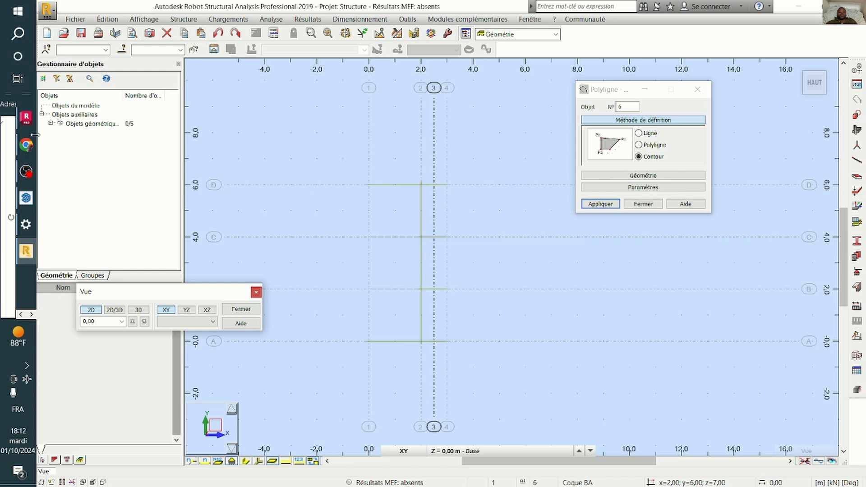
{"action": "left_click", "coordinate": [639, 145]}
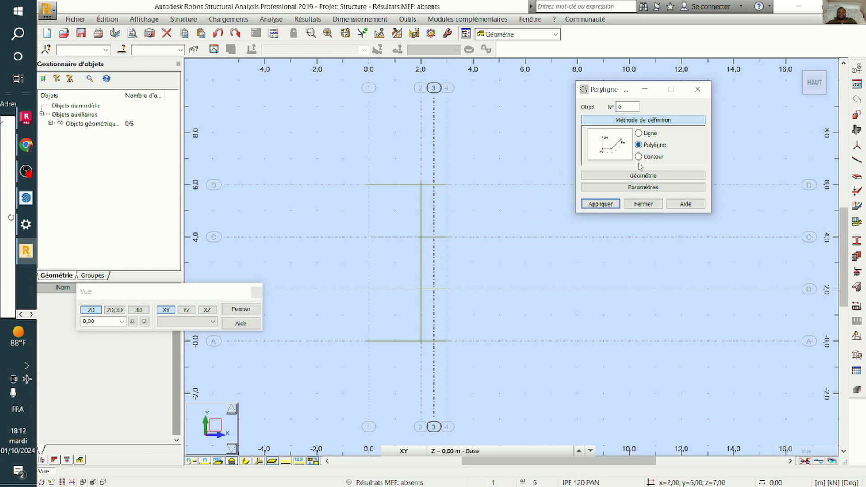
{"action": "left_click", "coordinate": [639, 157]}
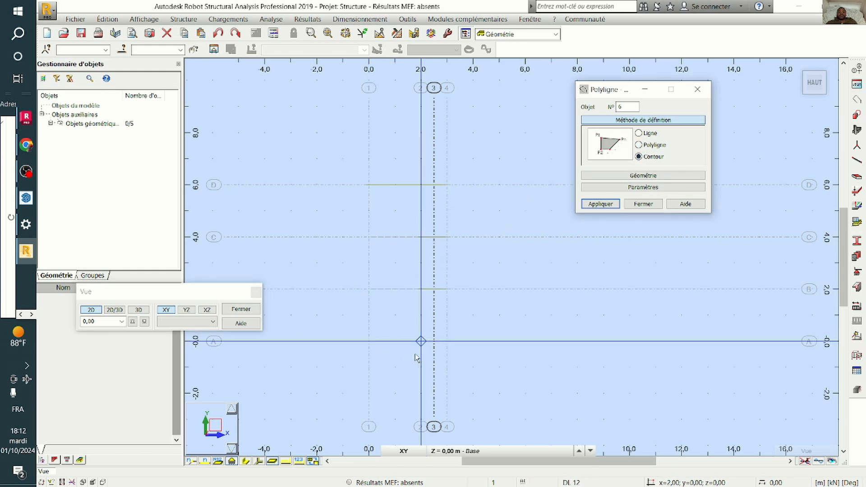
{"action": "scroll", "coordinate": [416, 357], "scroll_direction": "up", "scroll_amount": 1}
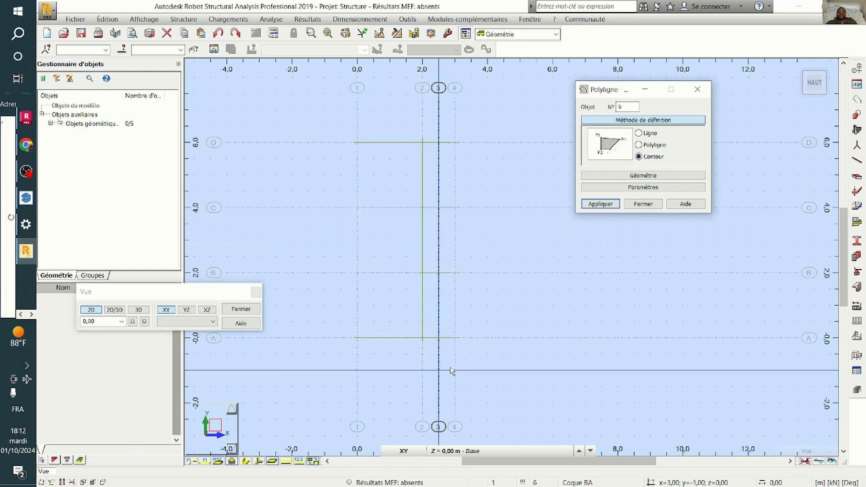
{"action": "left_click", "coordinate": [454, 337]}
{"action": "left_click", "coordinate": [357, 338]}
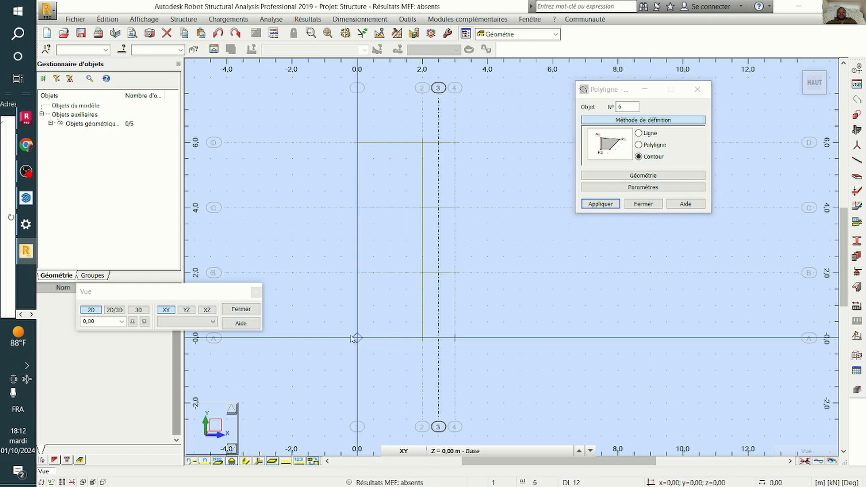
{"action": "left_click", "coordinate": [358, 143]}
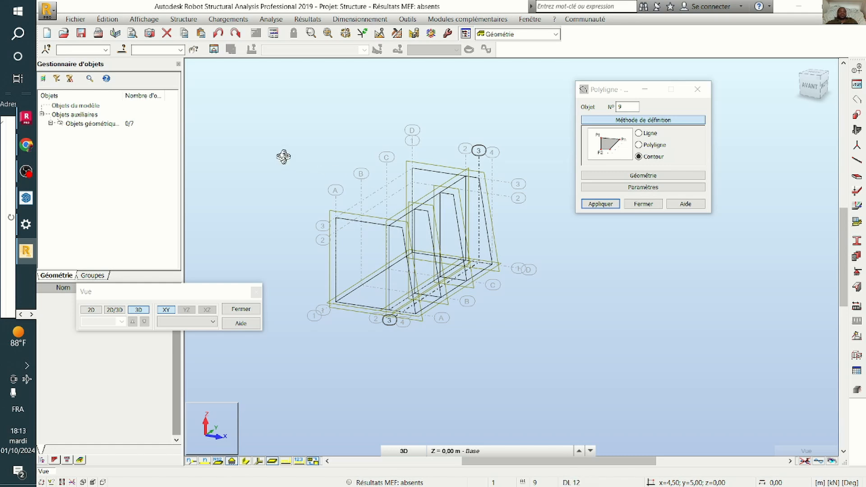
- Switch the model from 3D to the 2D XY view at Z = 0,00 m to show the base contours
{"action": "left_click", "coordinate": [182, 19]}
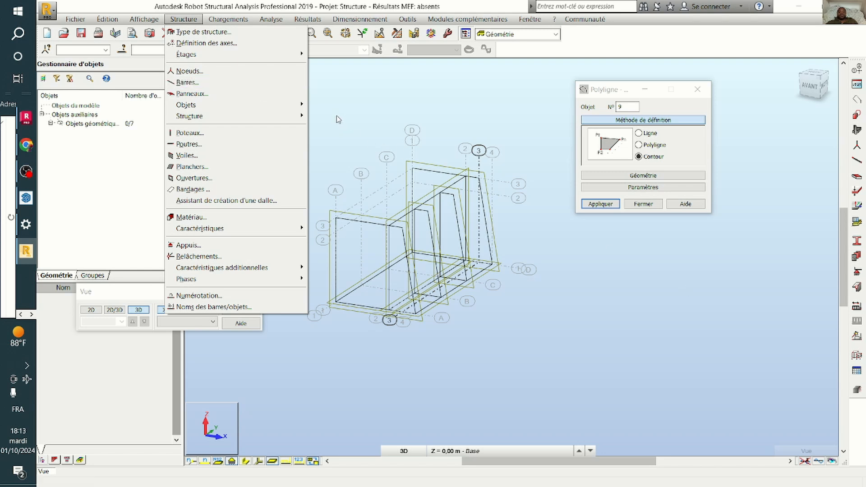
{"action": "left_click", "coordinate": [214, 424]}
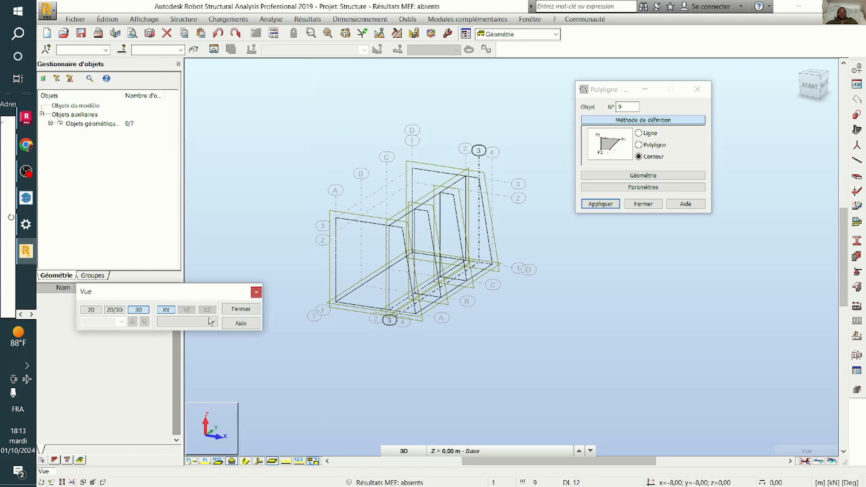
{"action": "left_click", "coordinate": [91, 310]}
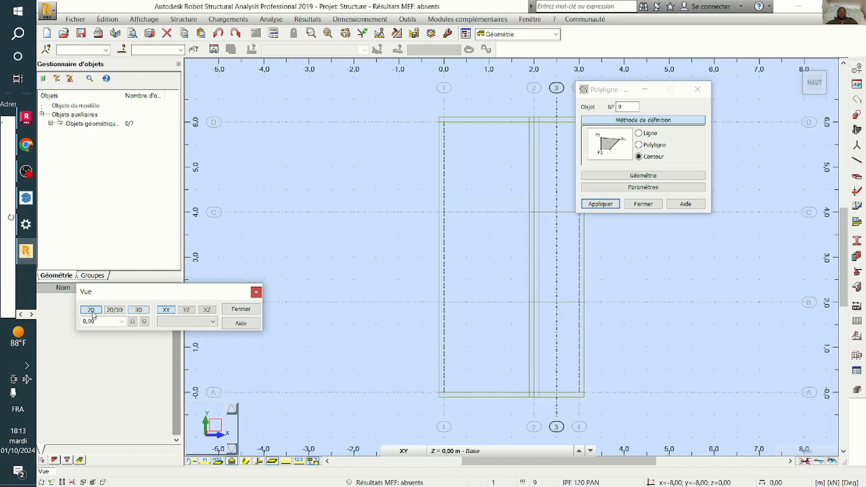
{"action": "scroll", "coordinate": [527, 282], "scroll_direction": "down", "scroll_amount": 2}
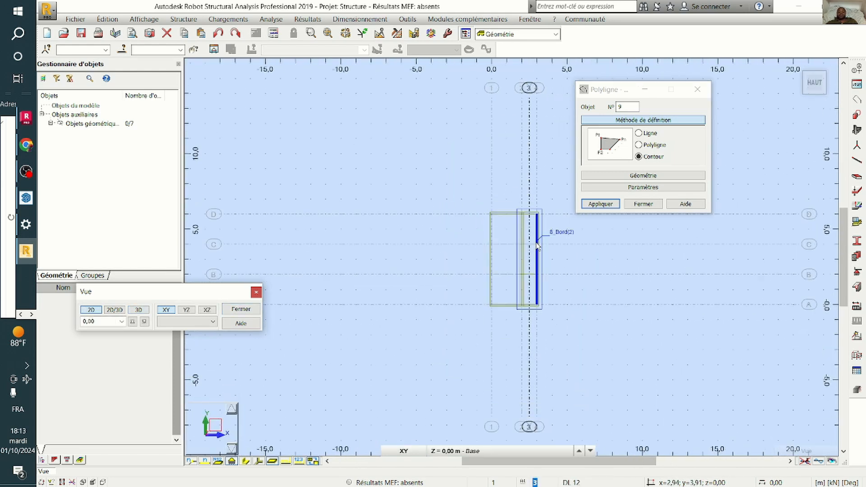
{"action": "scroll", "coordinate": [539, 235], "scroll_direction": "up", "scroll_amount": 1}
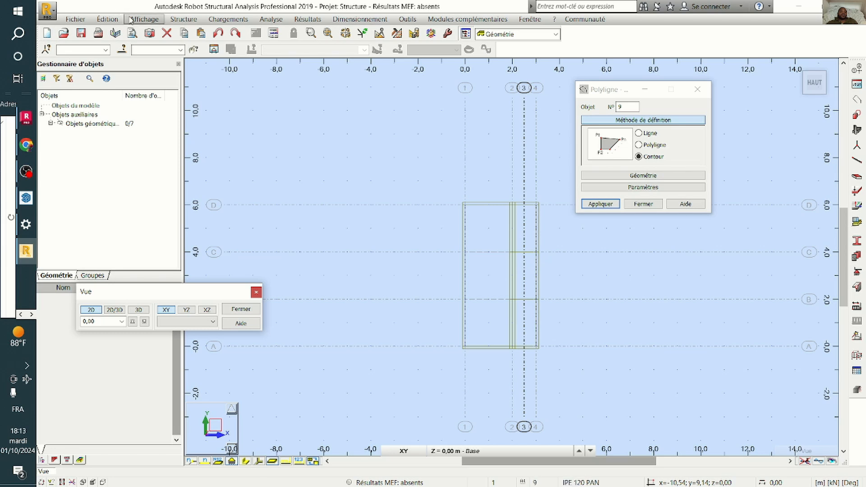
- Start a new panel definition, check the Coque BA reinforcement parameters, and set the panel's reinforcement type to Voile BA
{"action": "left_click", "coordinate": [182, 19]}
{"action": "mouse_move", "coordinate": [190, 124]}
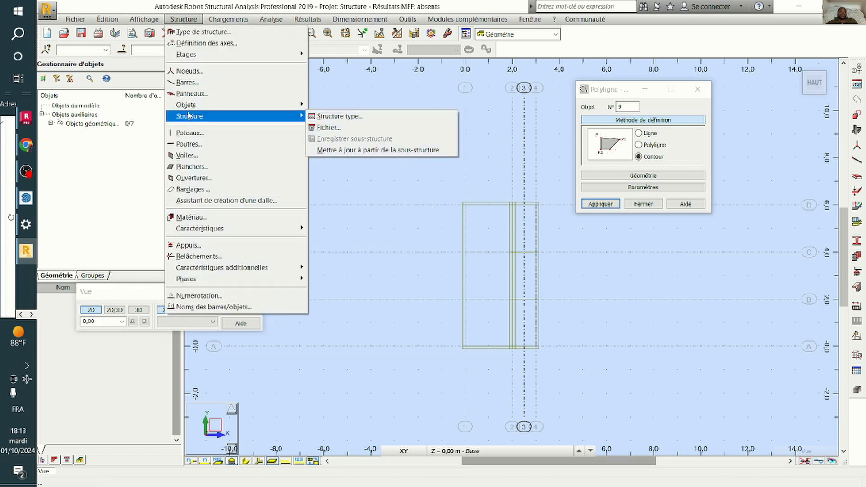
{"action": "left_click", "coordinate": [191, 94]}
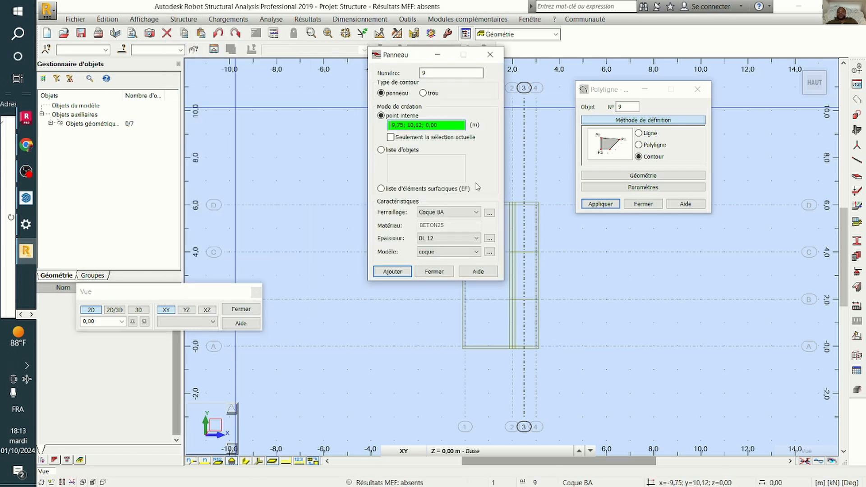
{"action": "left_click", "coordinate": [490, 214]}
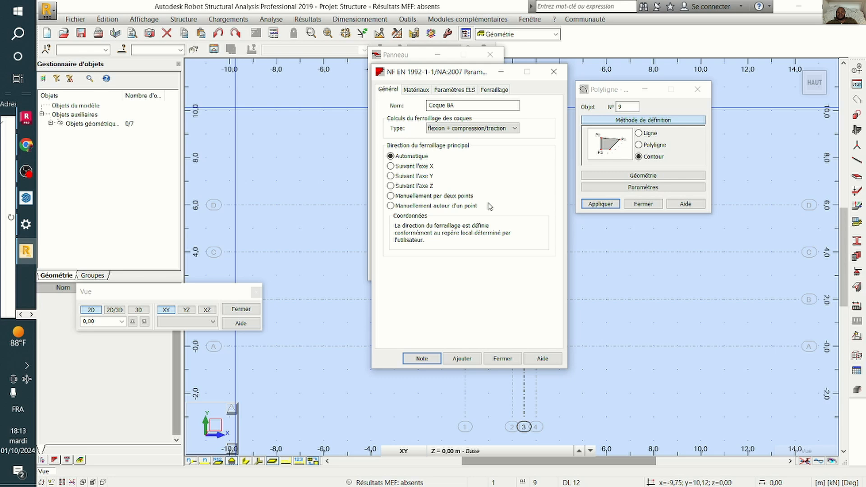
{"action": "left_click", "coordinate": [554, 72]}
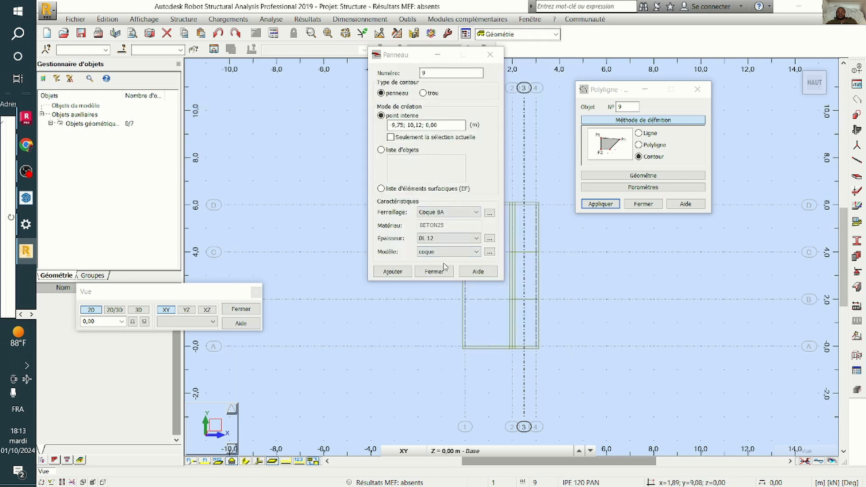
{"action": "left_click", "coordinate": [475, 214]}
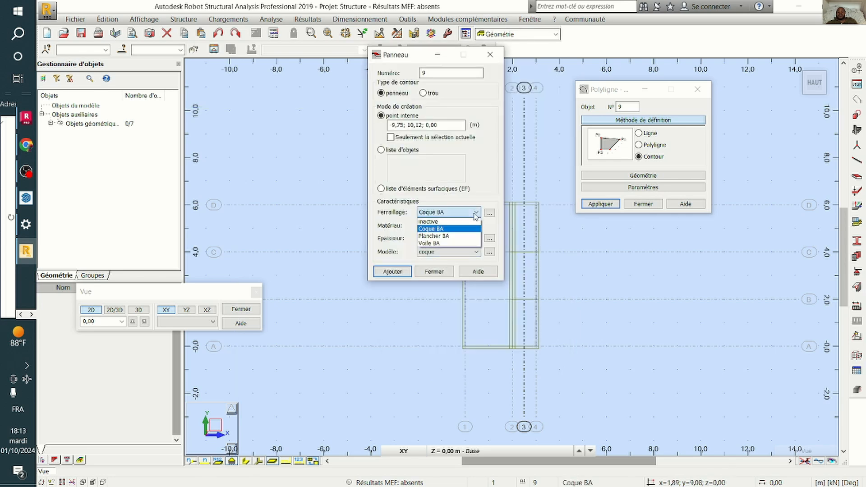
{"action": "left_click", "coordinate": [437, 243]}
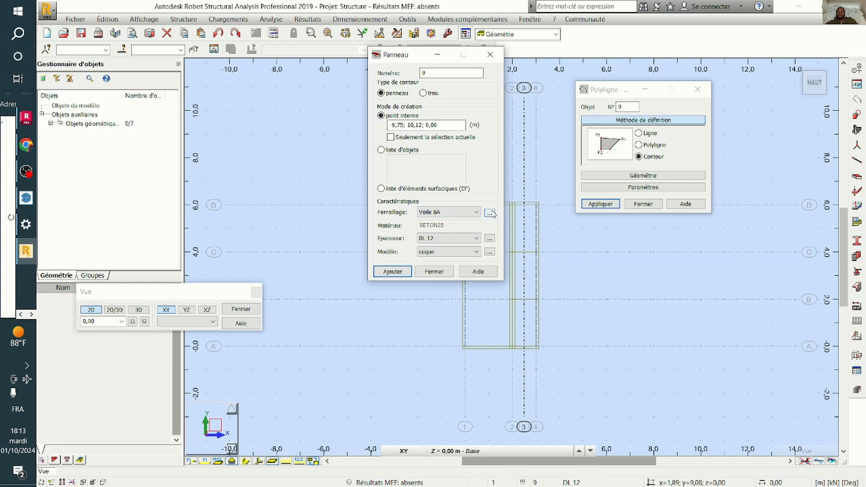
- Define a uniform 25 cm thickness named DL 25 in BETON25, agreeing to modify the existing thickness of that name
{"action": "left_click", "coordinate": [491, 242]}
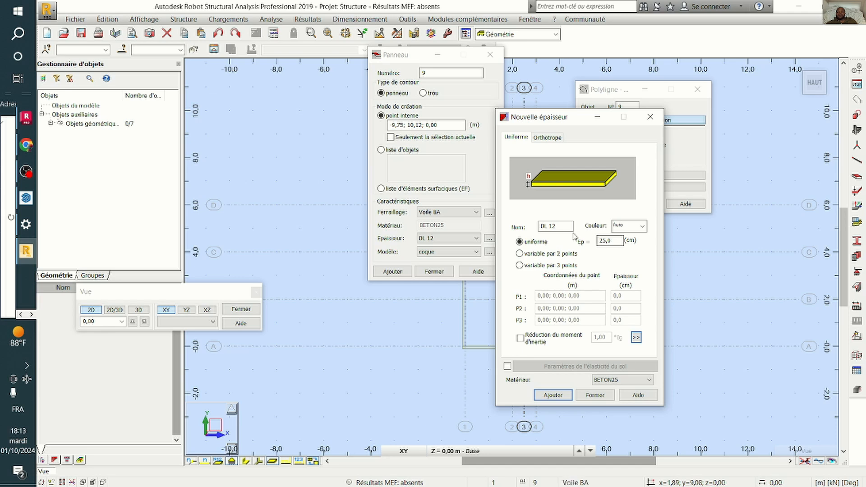
{"action": "double_click", "coordinate": [560, 227]}
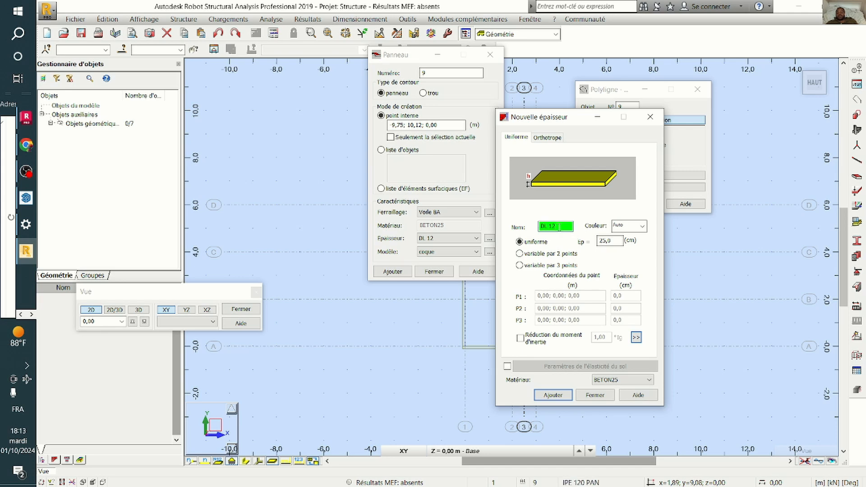
{"action": "key", "text": "BackSpace"}
{"action": "type", "text": "25"}
{"action": "left_click", "coordinate": [648, 380]}
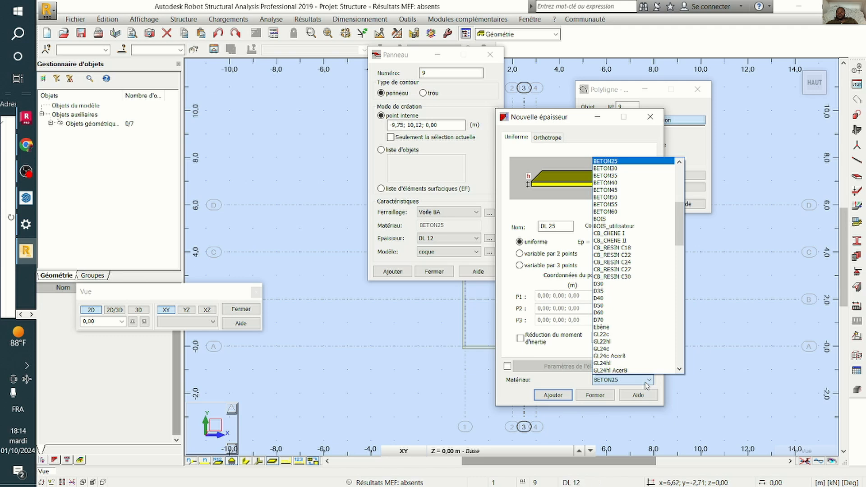
{"action": "left_click", "coordinate": [649, 382]}
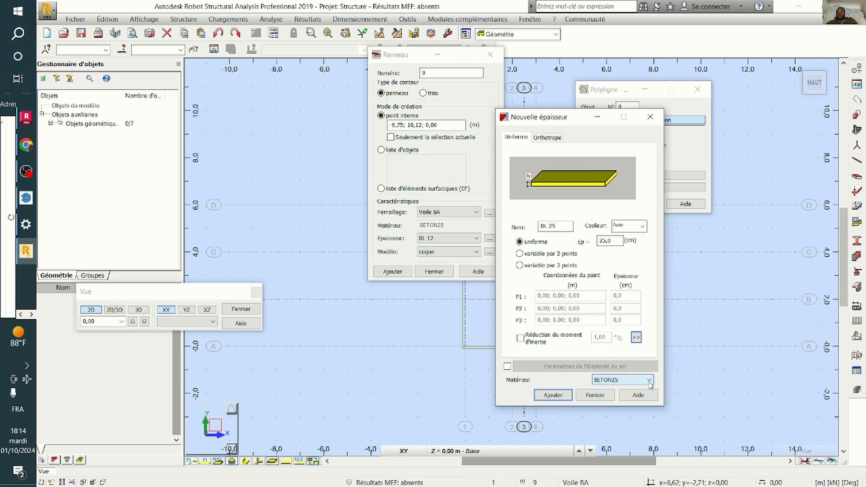
{"action": "left_click", "coordinate": [551, 396]}
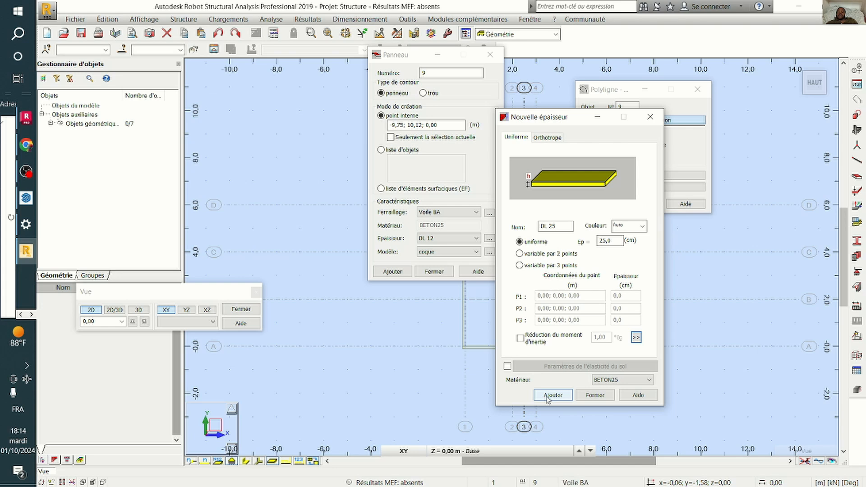
{"action": "left_click", "coordinate": [548, 397]}
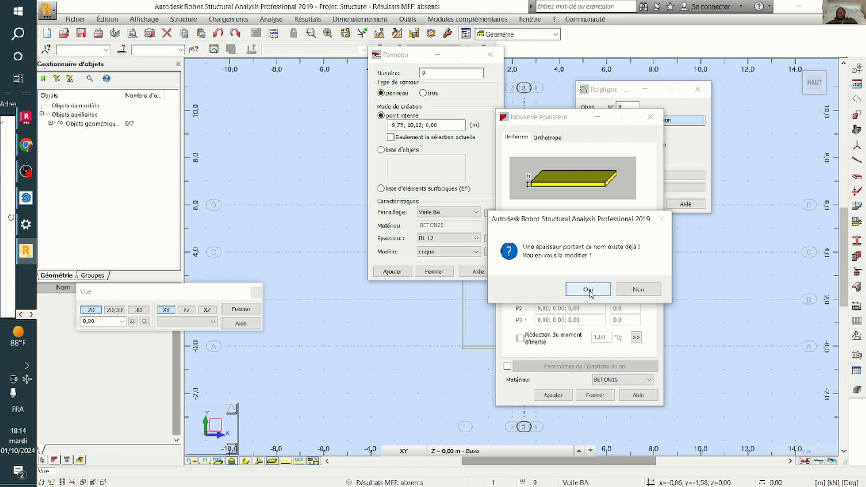
{"action": "left_click", "coordinate": [587, 290]}
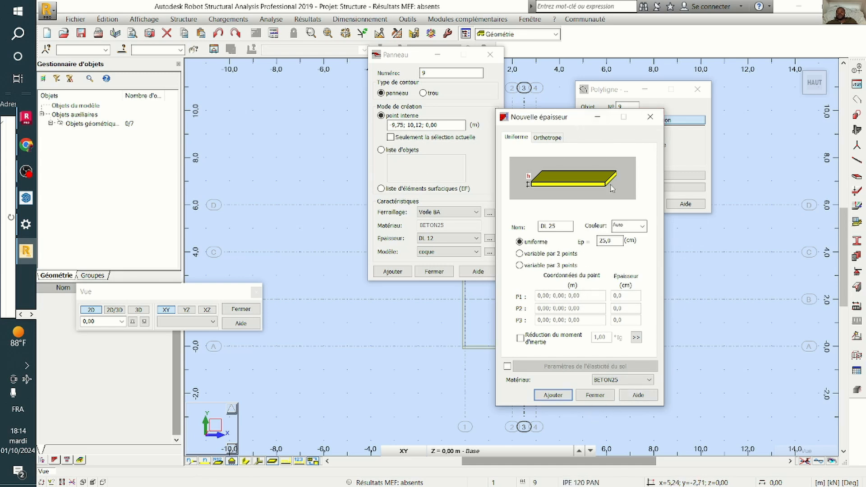
{"action": "left_click", "coordinate": [595, 395]}
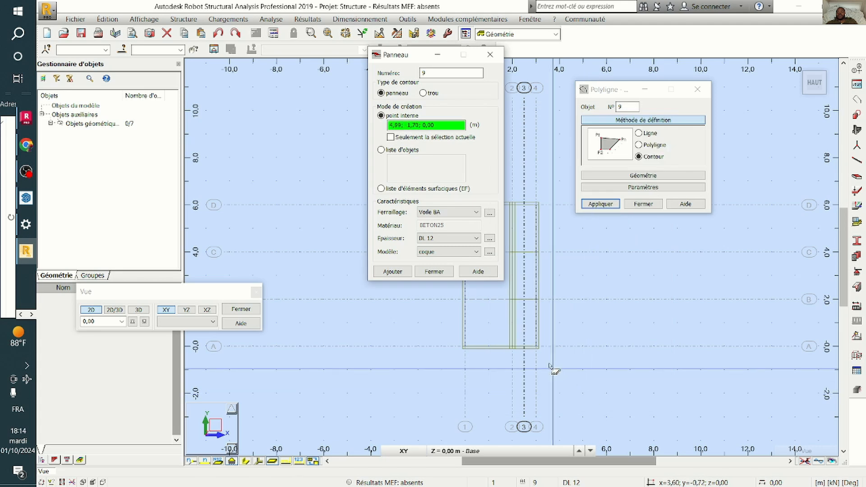
- Create the Voile BA base panels by picking internal points in the base contours on both sides of construction line 2
{"action": "scroll", "coordinate": [547, 299], "scroll_direction": "up", "scroll_amount": 3}
{"action": "left_click", "coordinate": [554, 293]}
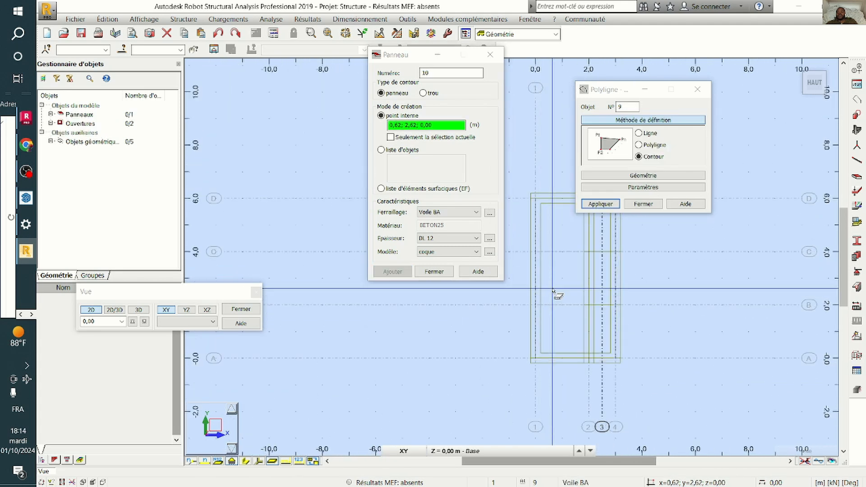
{"action": "scroll", "coordinate": [560, 290], "scroll_direction": "up", "scroll_amount": 2}
{"action": "left_click", "coordinate": [616, 283]}
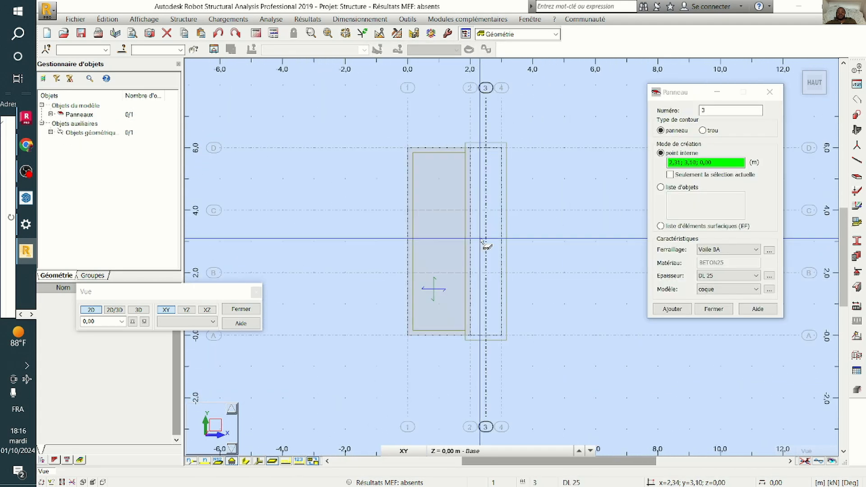
{"action": "left_click", "coordinate": [483, 238]}
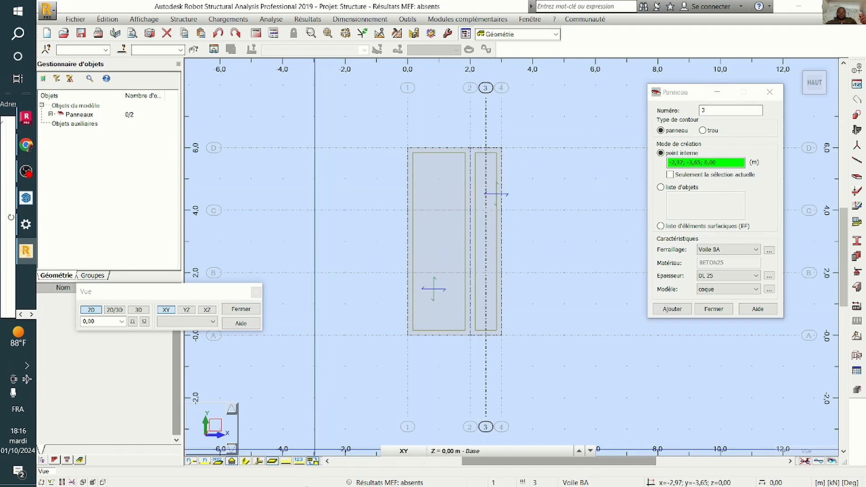
- Close the contour definition dialog and switch to the 2D XZ view at Y = 0,00 m on construction line A
{"action": "left_click", "coordinate": [170, 311]}
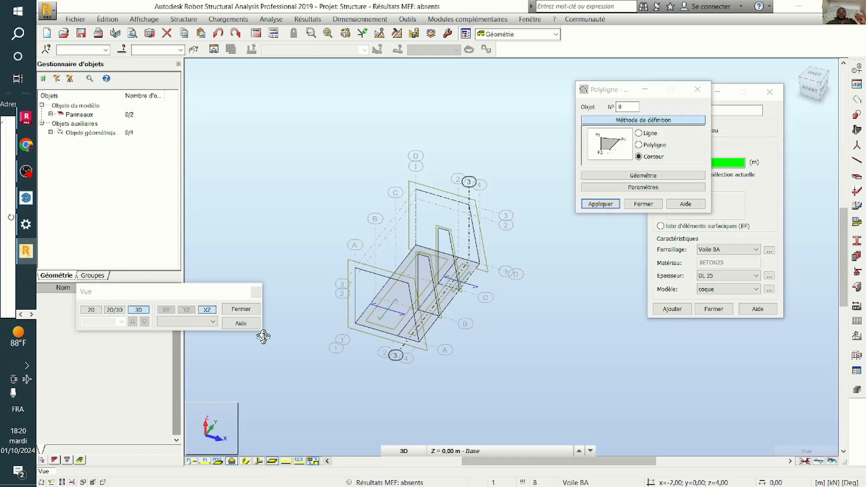
{"action": "left_click", "coordinate": [697, 89]}
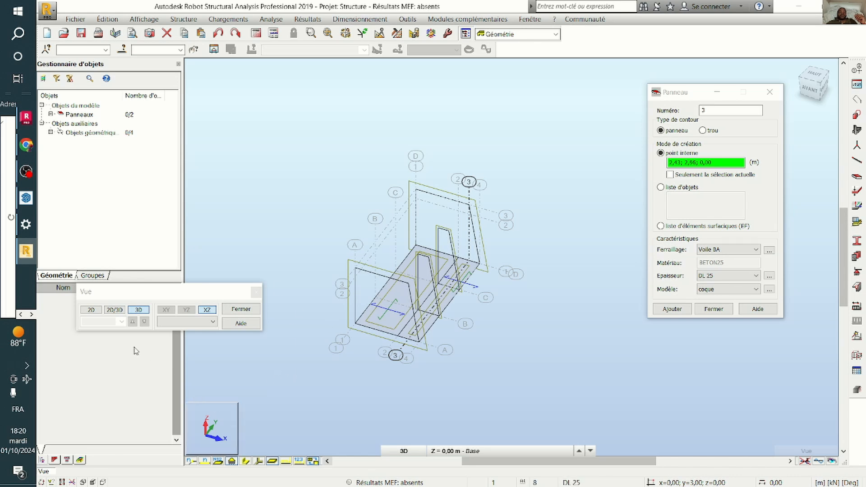
{"action": "left_click", "coordinate": [207, 310]}
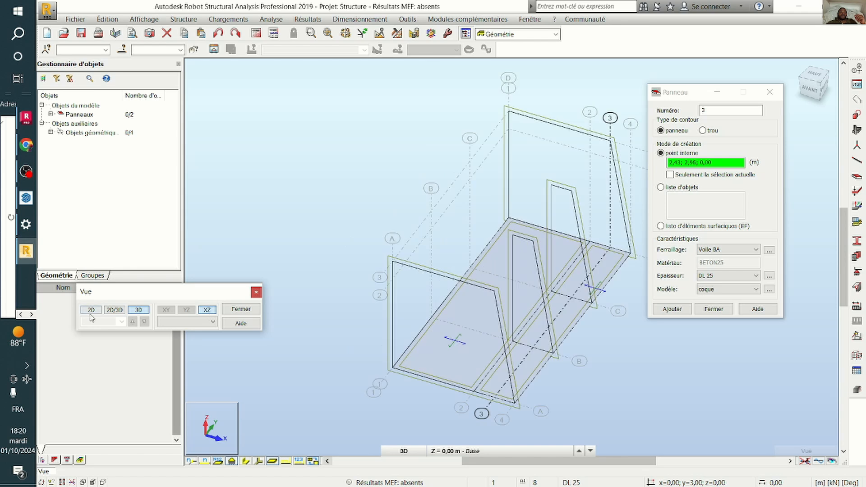
{"action": "left_click", "coordinate": [92, 310]}
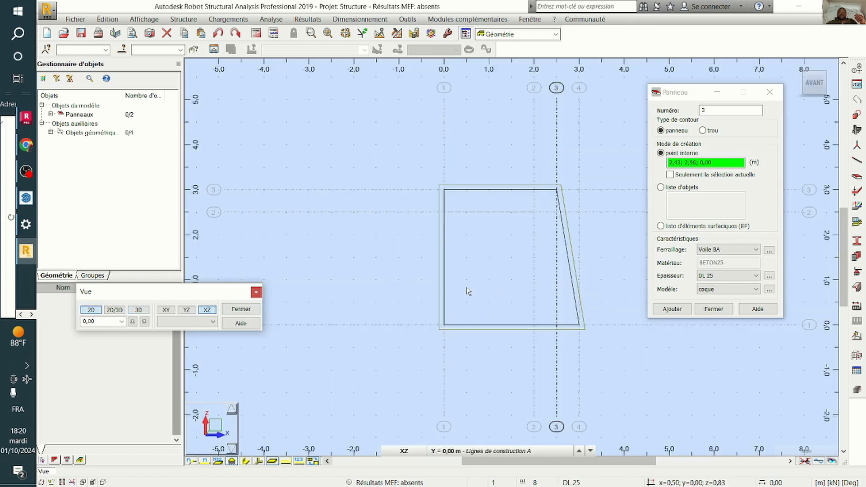
- Create a Voile BA panel with thickness DL 25 from an internal point in the trapezoidal contour on construction line A
{"action": "left_click", "coordinate": [182, 19]}
{"action": "left_click", "coordinate": [189, 96]}
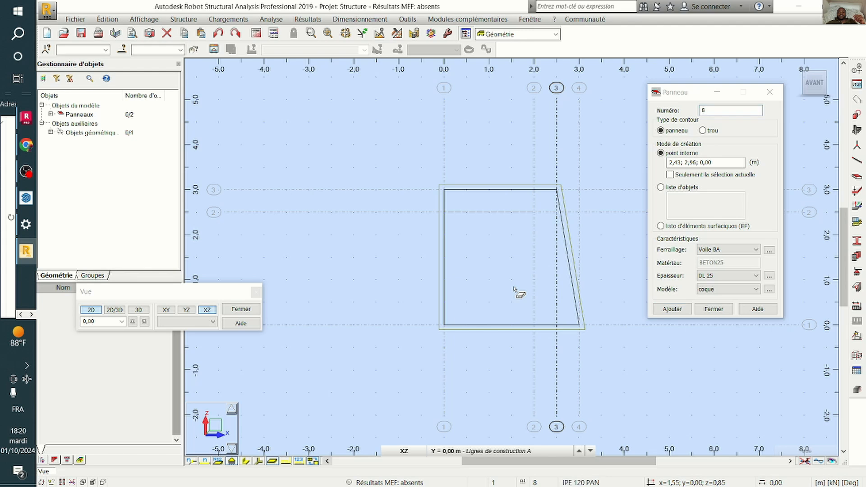
{"action": "key", "text": "Escape"}
{"action": "scroll", "coordinate": [516, 293], "scroll_direction": "down", "scroll_amount": 2}
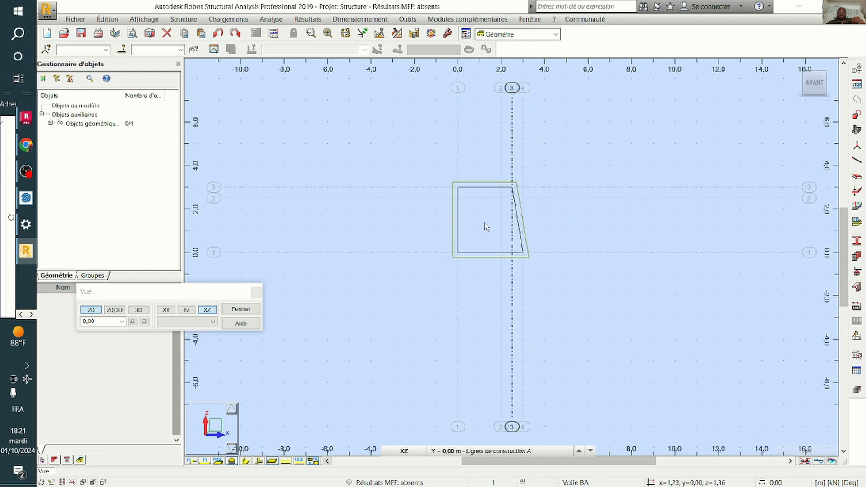
{"action": "left_click", "coordinate": [183, 19]}
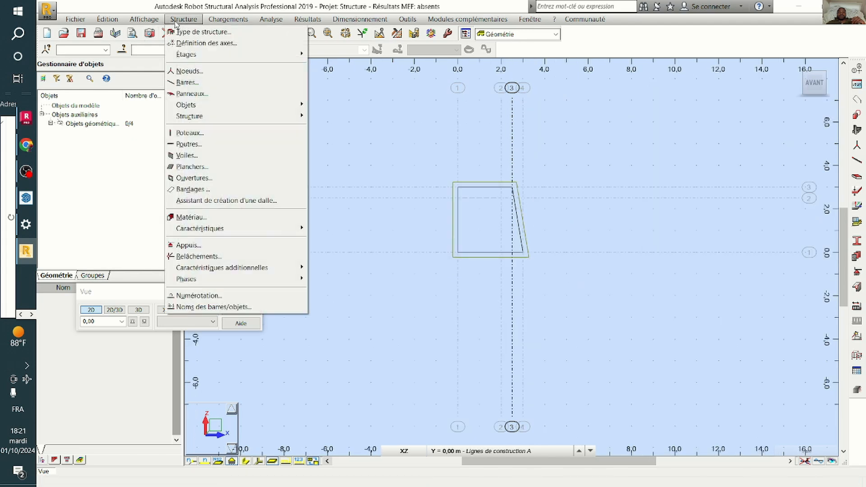
{"action": "left_click", "coordinate": [194, 93]}
{"action": "left_click", "coordinate": [485, 234]}
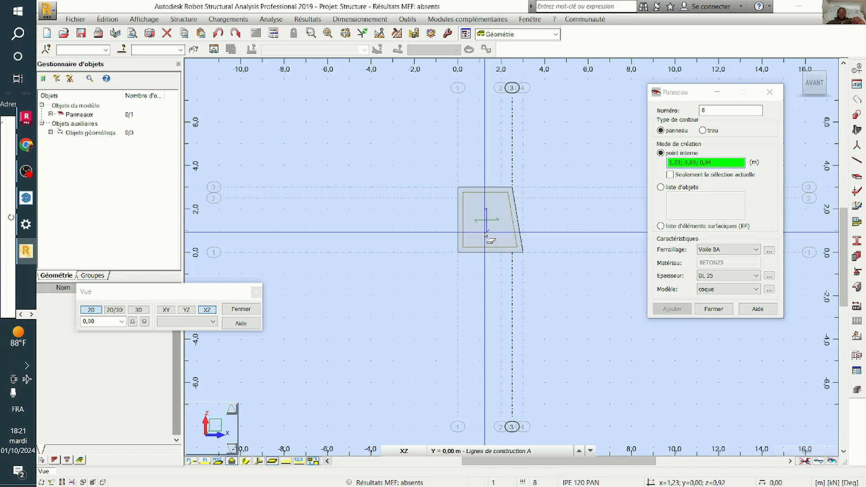
{"action": "scroll", "coordinate": [447, 200], "scroll_direction": "up", "scroll_amount": 1}
{"action": "scroll", "coordinate": [389, 200], "scroll_direction": "down", "scroll_amount": 1}
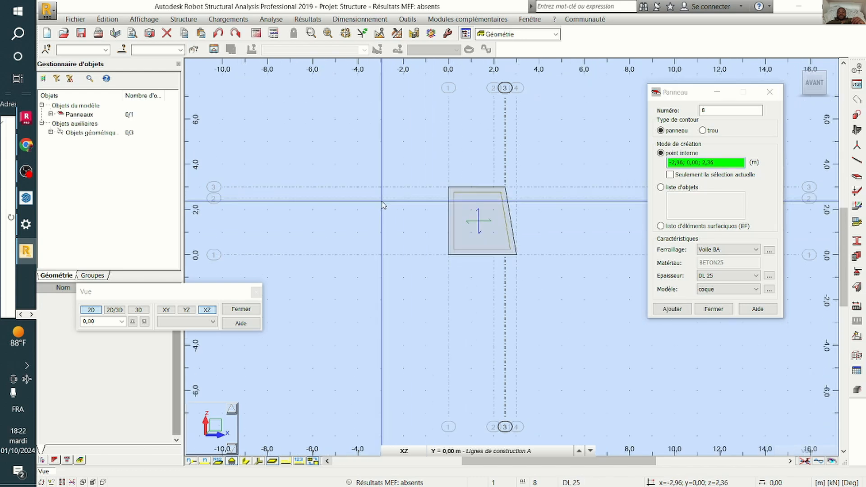
- Create a Voile BA panel with thickness DL 25 from an internal point in the contour at Y = 2,00 m and close the panel definition
{"action": "scroll", "coordinate": [389, 209], "scroll_direction": "down", "scroll_amount": 1}
{"action": "right_click", "coordinate": [479, 180]}
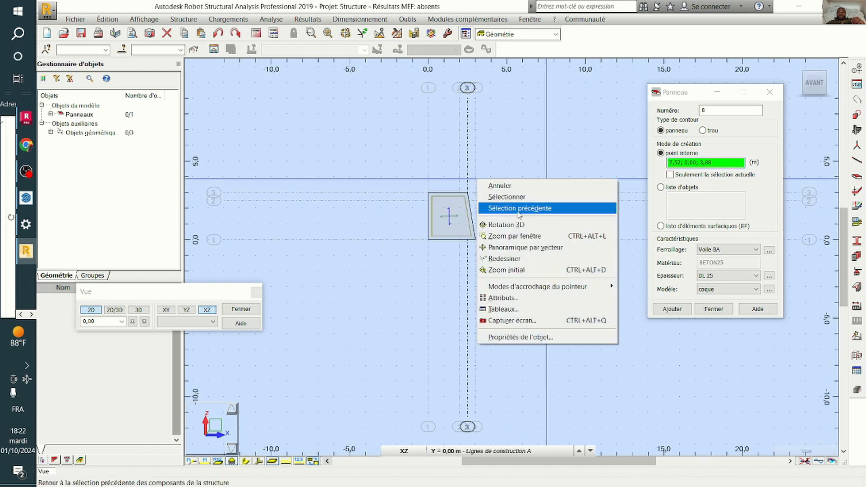
{"action": "left_click", "coordinate": [508, 225]}
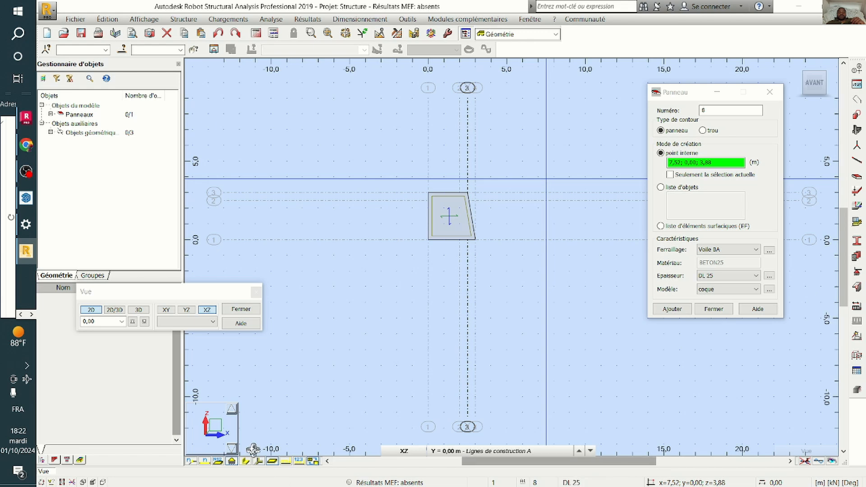
{"action": "left_click", "coordinate": [231, 411]}
{"action": "scroll", "coordinate": [501, 261], "scroll_direction": "up", "scroll_amount": 1}
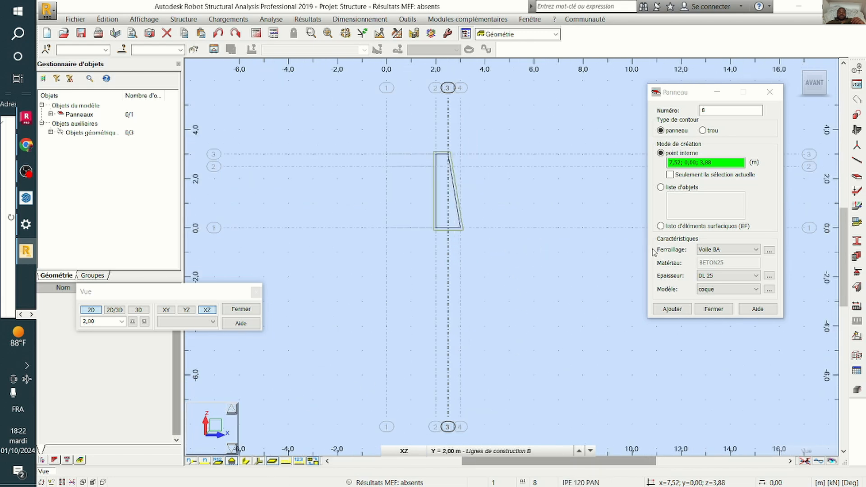
{"action": "left_click", "coordinate": [672, 309]}
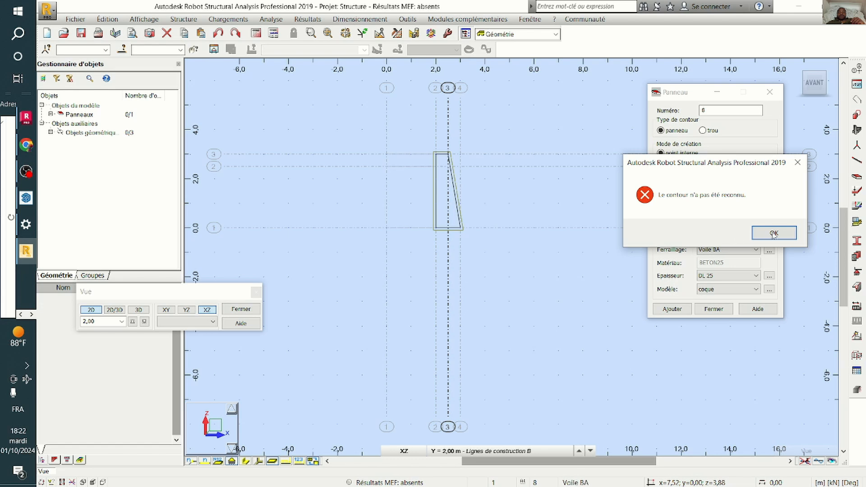
{"action": "left_click", "coordinate": [773, 233]}
{"action": "left_click", "coordinate": [449, 207]}
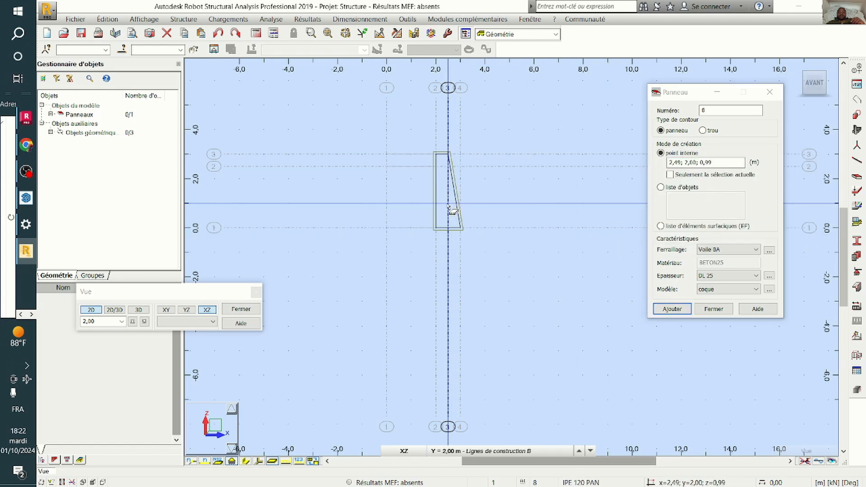
{"action": "left_click", "coordinate": [450, 208]}
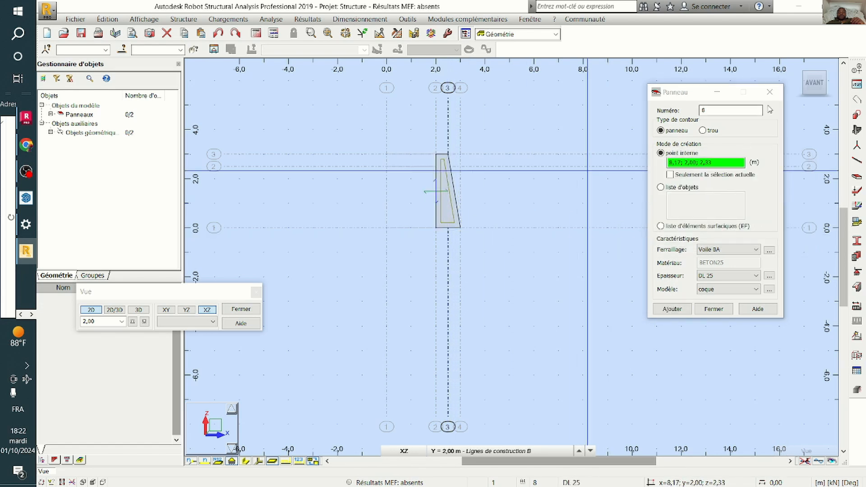
{"action": "left_click", "coordinate": [769, 91]}
{"action": "scroll", "coordinate": [588, 191], "scroll_direction": "down", "scroll_amount": 1}
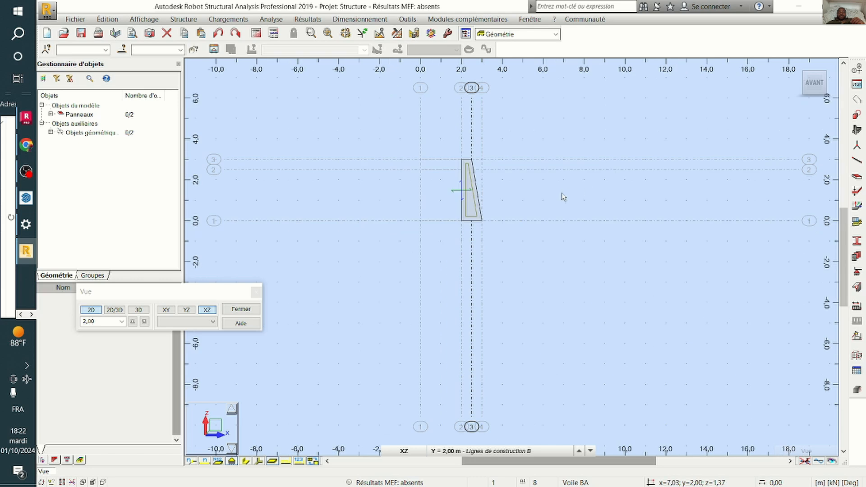
{"action": "scroll", "coordinate": [525, 223], "scroll_direction": "up", "scroll_amount": 1}
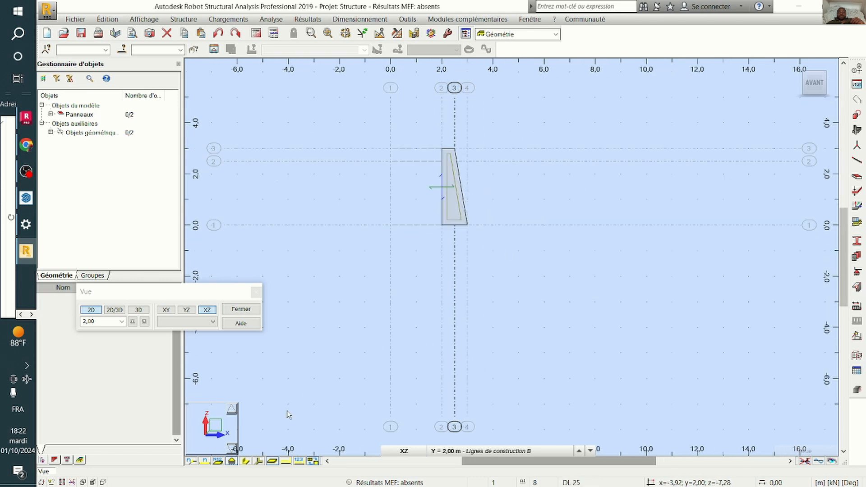
- Move the XZ work plane to Y = 4,00 m and create a DL 25 Voile BA panel inside the narrow contour on construction line C
{"action": "left_click", "coordinate": [230, 409]}
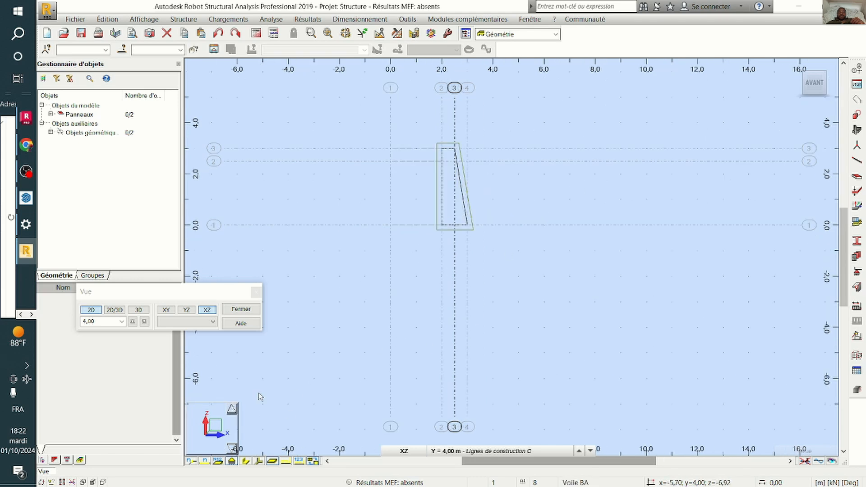
{"action": "left_click", "coordinate": [187, 19]}
{"action": "mouse_move", "coordinate": [196, 118]}
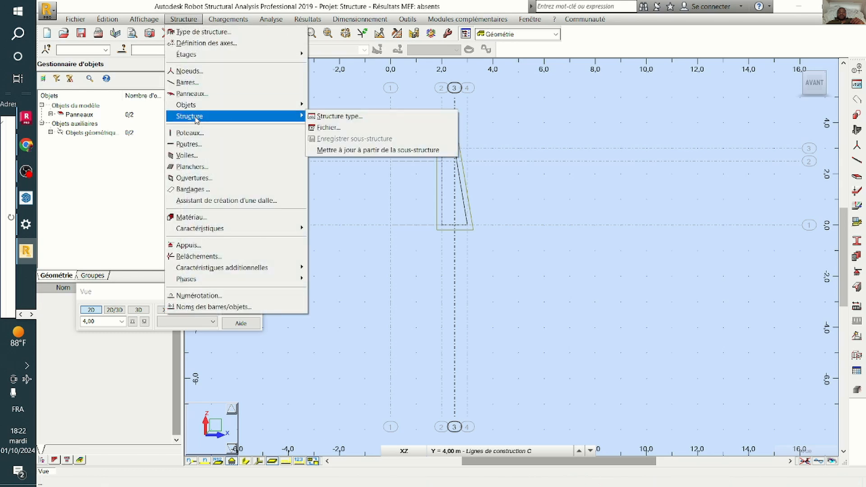
{"action": "left_click", "coordinate": [192, 93]}
{"action": "left_click", "coordinate": [454, 185]}
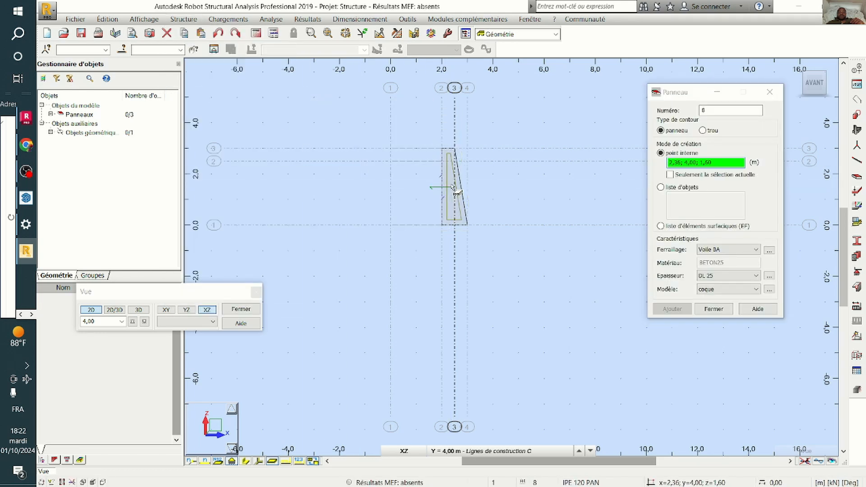
- Move the XZ work plane to Y = 6,00 m, create a DL 25 Voile BA panel inside the trapezoidal contour, and close the panel definition
{"action": "scroll", "coordinate": [466, 171], "scroll_direction": "down", "scroll_amount": 1}
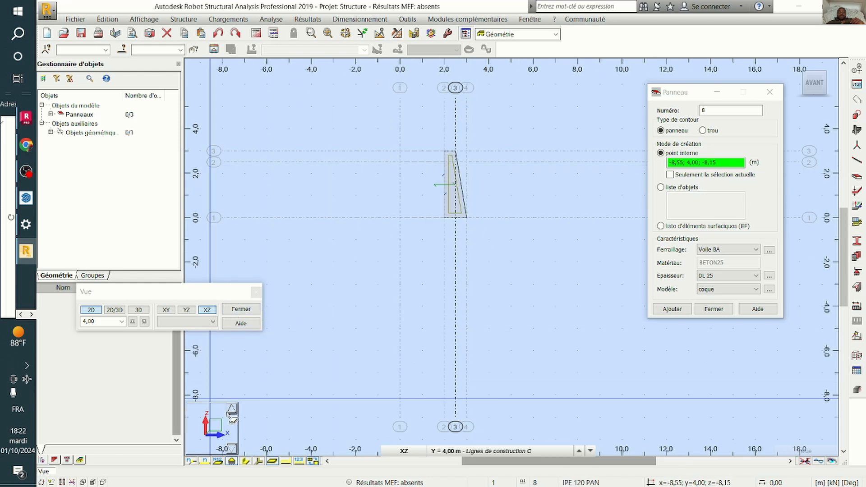
{"action": "left_click", "coordinate": [232, 409]}
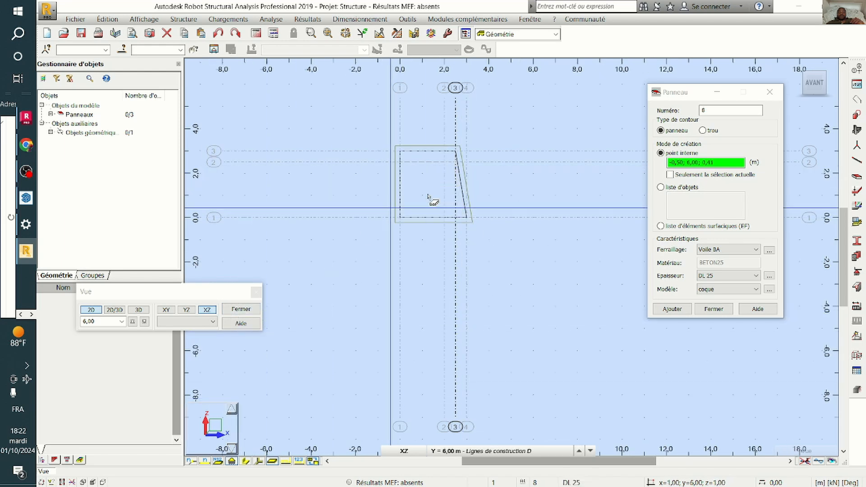
{"action": "left_click", "coordinate": [440, 188]}
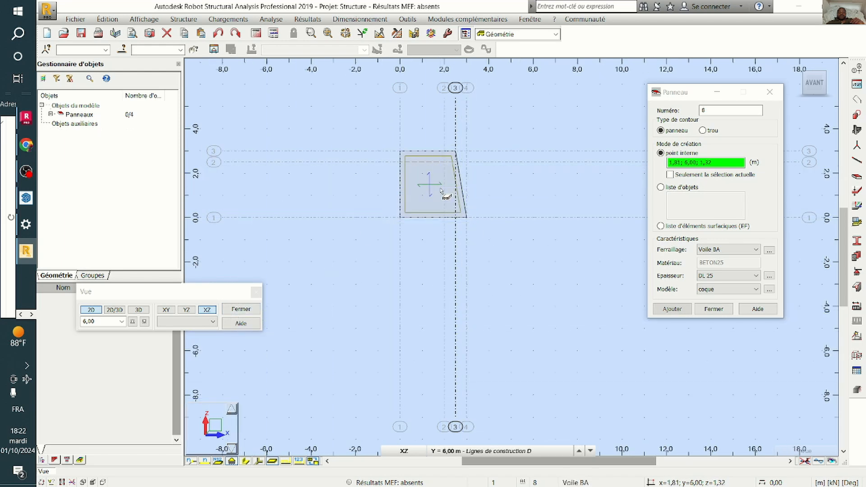
{"action": "left_click", "coordinate": [770, 92]}
- Inspect the four vertical panels and the base contours in 3D and in the XY plan at Z = 0,00 m
{"action": "right_click", "coordinate": [585, 137]}
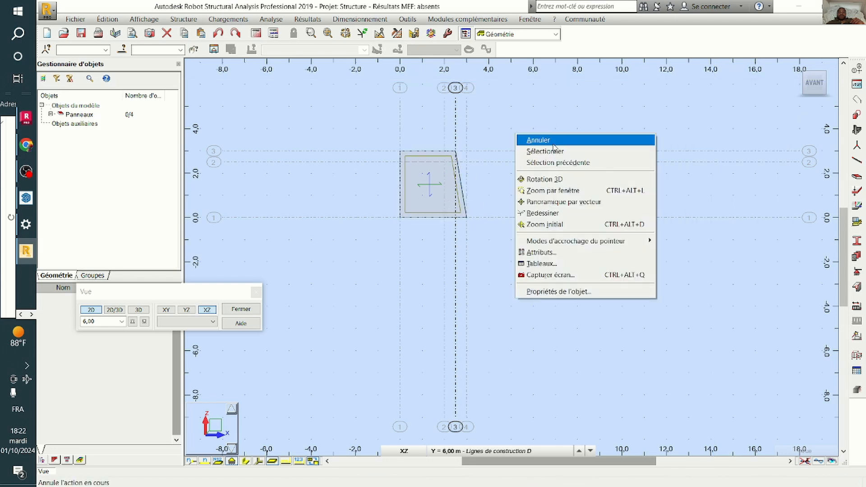
{"action": "left_click", "coordinate": [523, 179]}
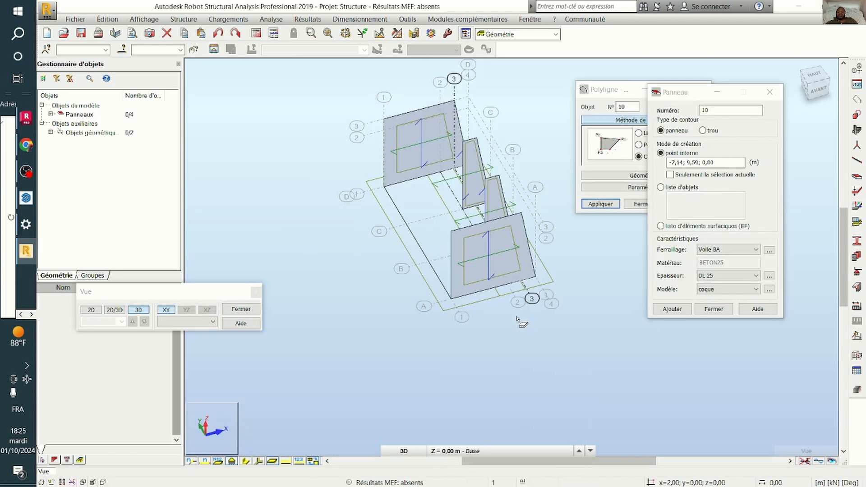
{"action": "right_click", "coordinate": [446, 317]}
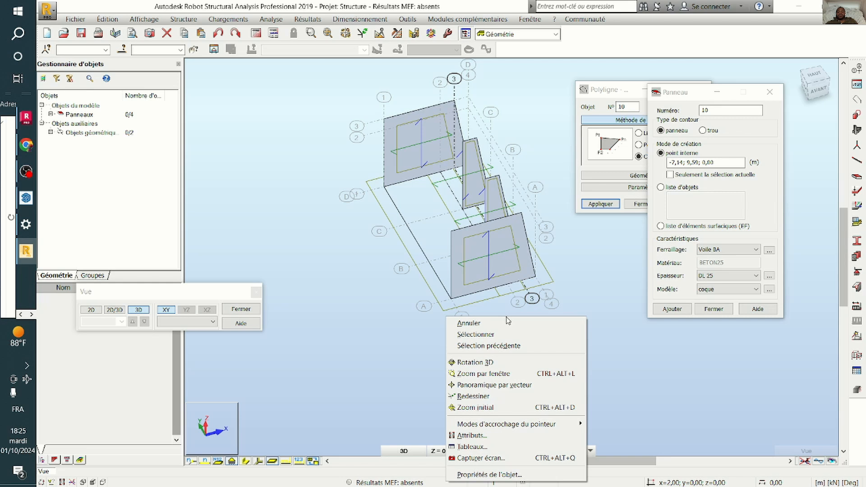
{"action": "left_click", "coordinate": [475, 362]}
{"action": "left_click_drag", "start_coordinate": [469, 365], "coordinate": [472, 284]}
{"action": "scroll", "coordinate": [435, 218], "scroll_direction": "up", "scroll_amount": 2}
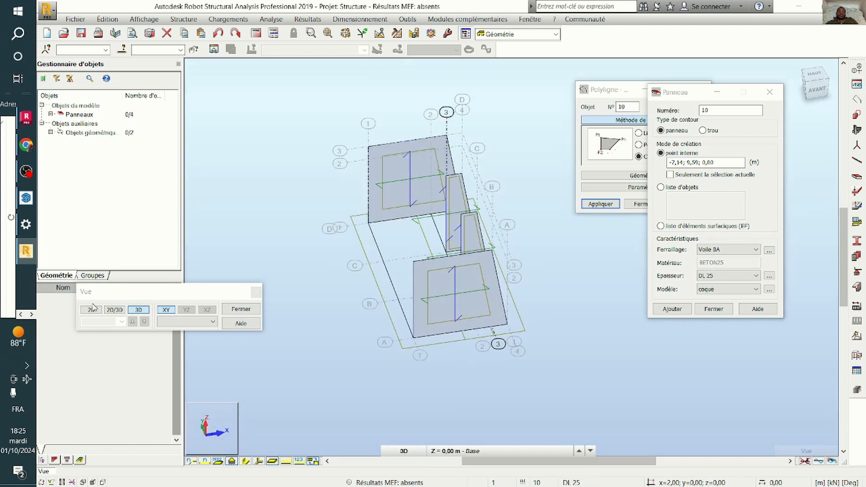
{"action": "left_click", "coordinate": [97, 310]}
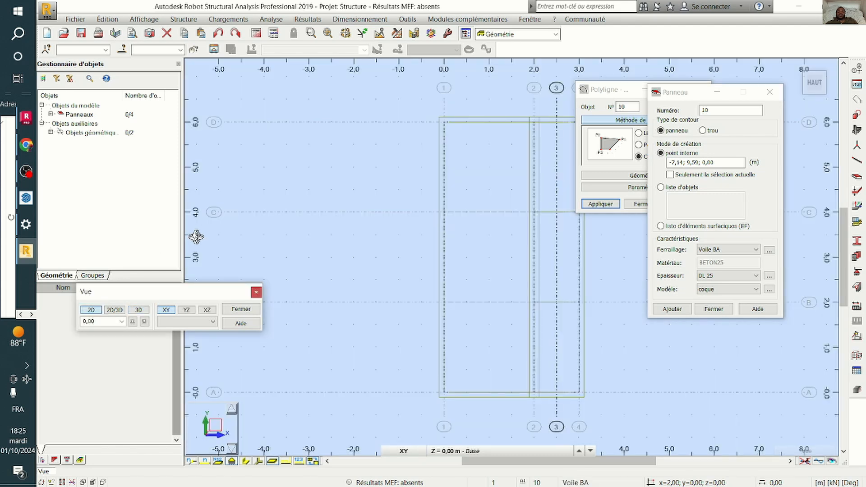
{"action": "scroll", "coordinate": [195, 237], "scroll_direction": "down", "scroll_amount": 2}
{"action": "scroll", "coordinate": [366, 210], "scroll_direction": "down", "scroll_amount": 2}
{"action": "scroll", "coordinate": [406, 248], "scroll_direction": "up", "scroll_amount": 2}
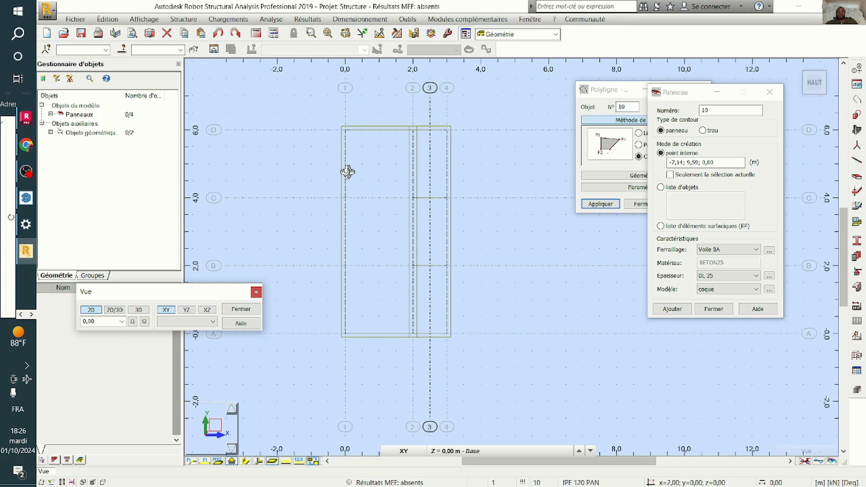
{"action": "middle_click_drag", "start_coordinate": [347, 172], "coordinate": [361, 228], "text": "shift"}
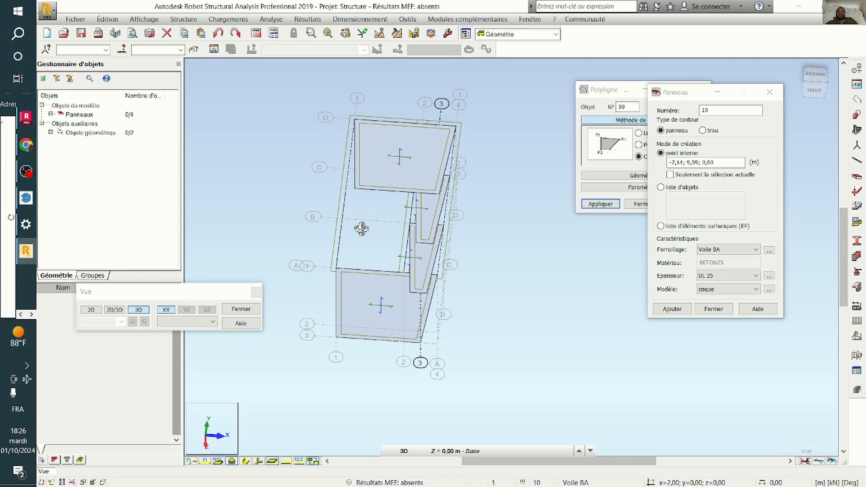
{"action": "middle_click_drag", "start_coordinate": [278, 192], "coordinate": [401, 208], "text": "shift"}
{"action": "right_click", "coordinate": [221, 114]}
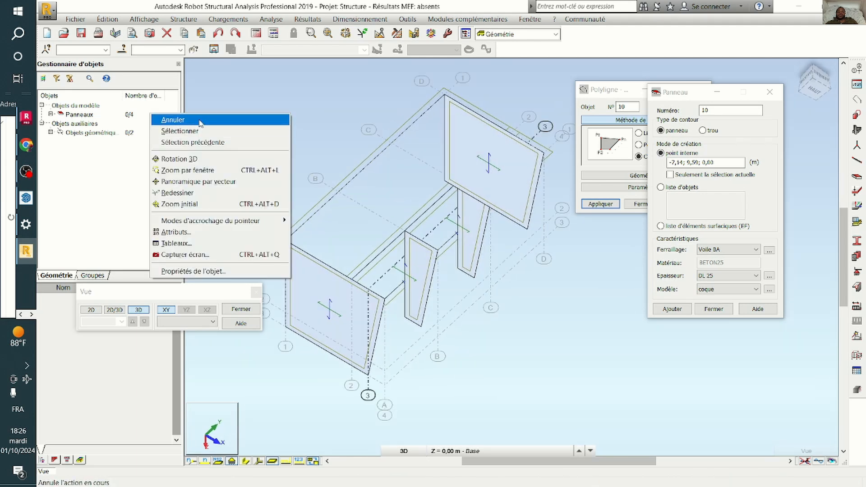
{"action": "left_click", "coordinate": [201, 120]}
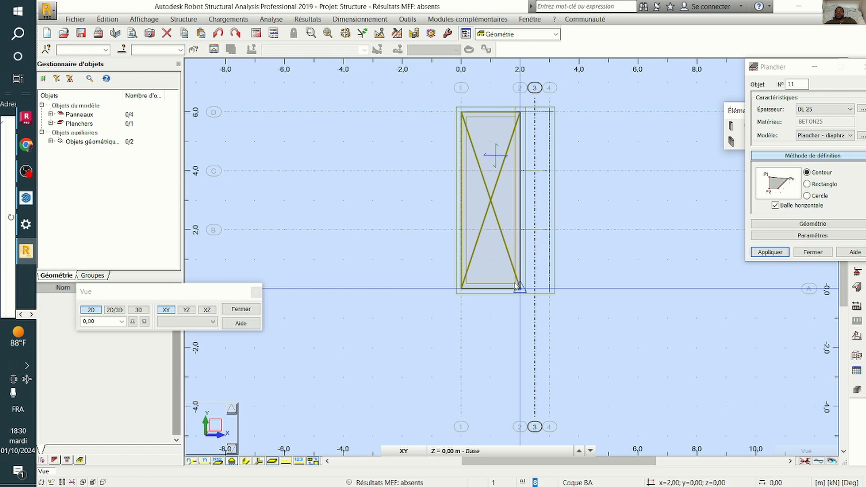
- Close the second horizontal DL 25 floor contour between construction lines 2 and 4 at its corner on line D, and check the slabs in 3D
{"action": "left_click", "coordinate": [521, 115]}
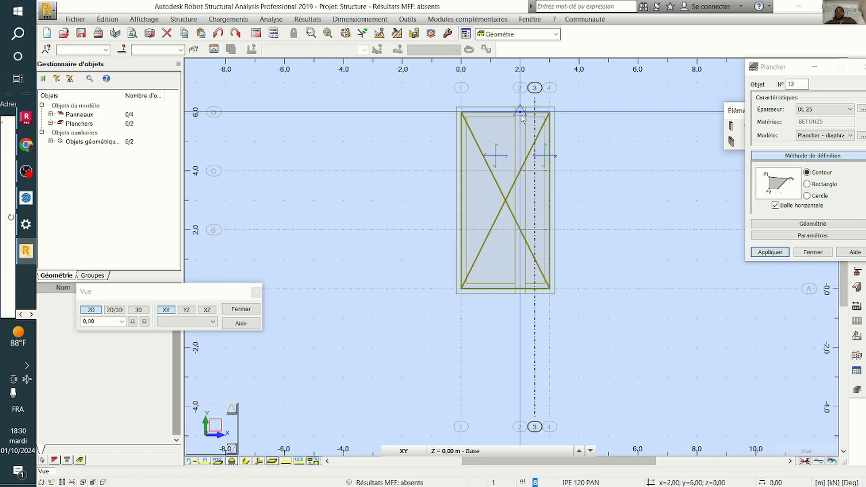
{"action": "right_click", "coordinate": [531, 170]}
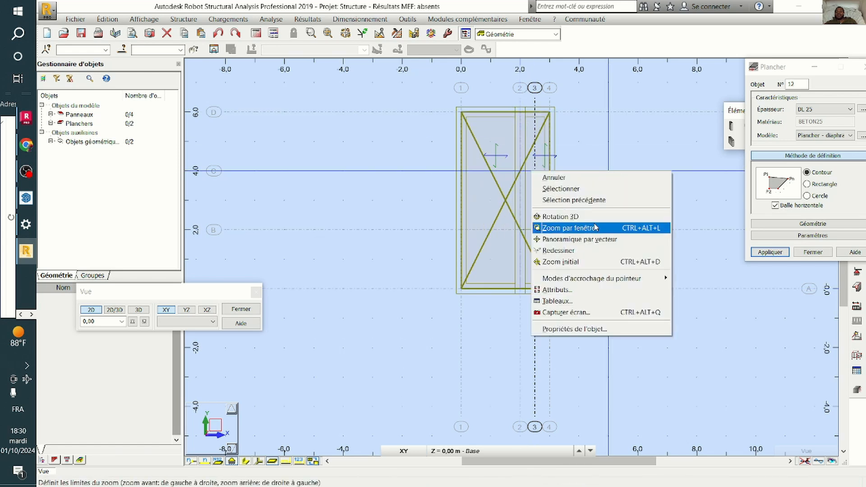
{"action": "left_click", "coordinate": [571, 218]}
{"action": "mouse_move", "coordinate": [573, 217]}
{"action": "left_mouse_down"}
{"action": "mouse_move", "coordinate": [535, 218]}
{"action": "mouse_move", "coordinate": [526, 213]}
{"action": "mouse_move", "coordinate": [529, 200]}
{"action": "mouse_move", "coordinate": [507, 188]}
{"action": "mouse_move", "coordinate": [512, 180]}
{"action": "mouse_move", "coordinate": [525, 209]}
{"action": "mouse_move", "coordinate": [567, 195]}
{"action": "mouse_move", "coordinate": [537, 199]}
{"action": "mouse_move", "coordinate": [514, 220]}
{"action": "left_mouse_up"}
{"action": "scroll", "coordinate": [537, 199], "scroll_direction": "down", "scroll_amount": 4}
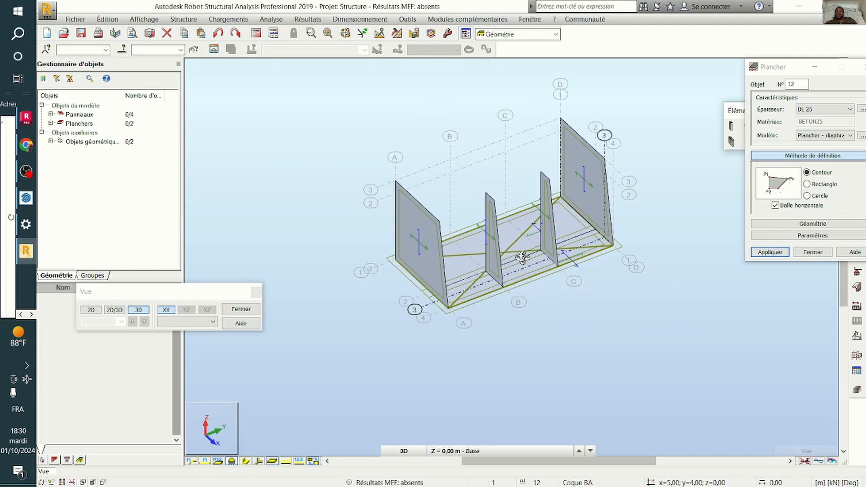
{"action": "left_click_drag", "start_coordinate": [523, 258], "coordinate": [379, 249]}
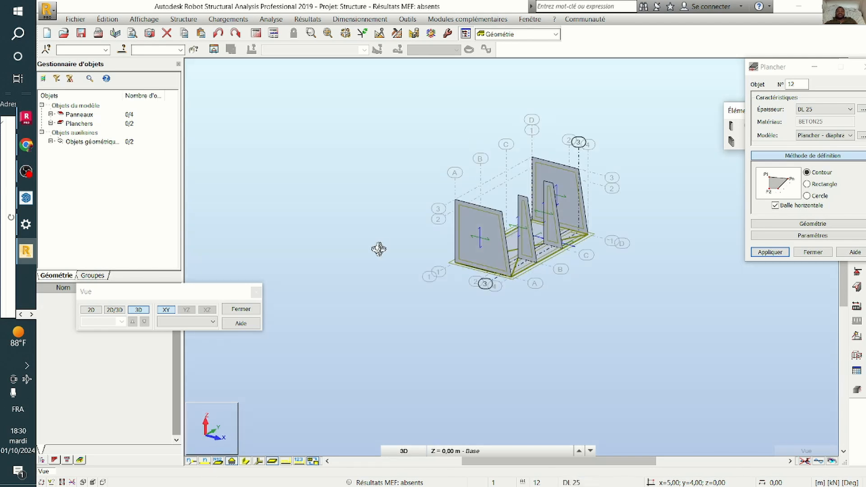
- Switch to the 2D YZ view at X = 2,00 m on construction line 2 and close the floor definition dialog
{"action": "left_click", "coordinate": [185, 310]}
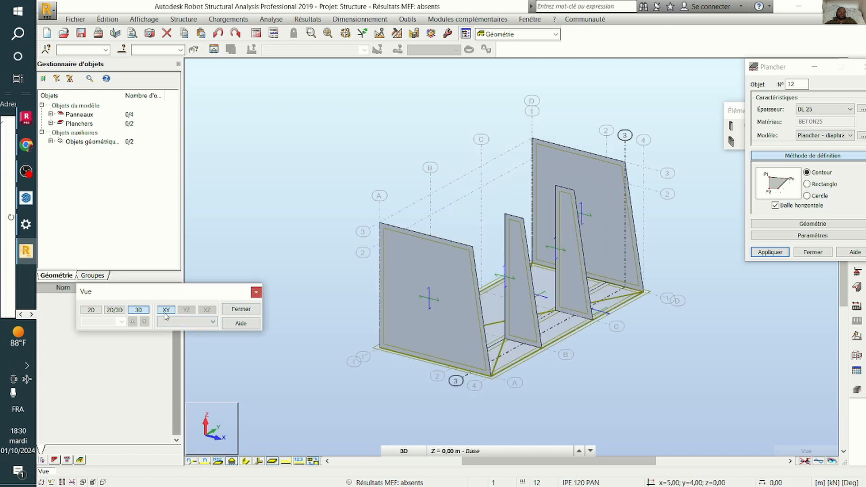
{"action": "left_click", "coordinate": [91, 310]}
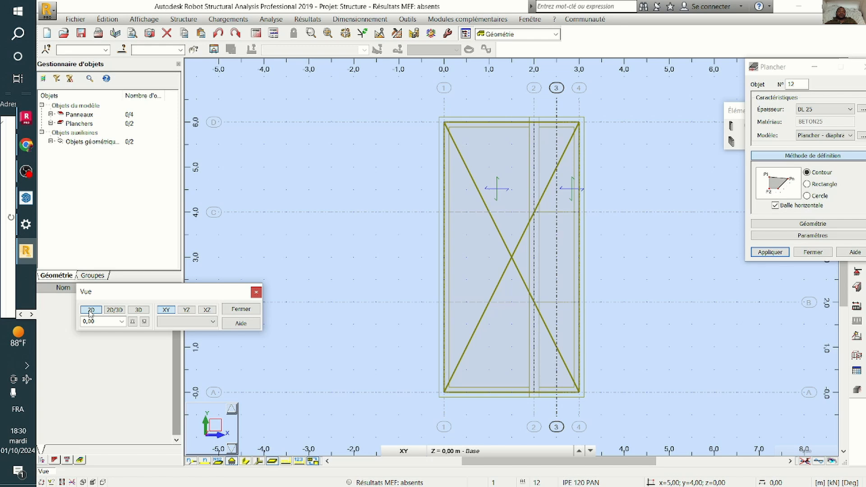
{"action": "left_click", "coordinate": [186, 310]}
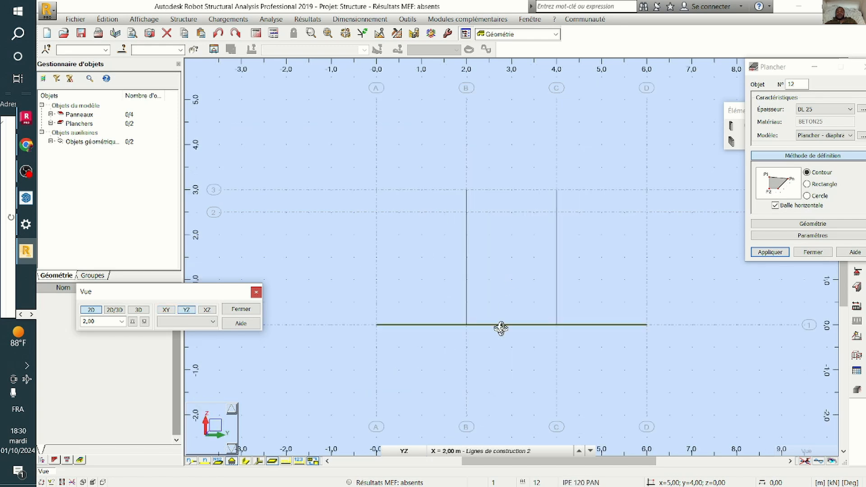
{"action": "scroll", "coordinate": [472, 359], "scroll_direction": "down", "scroll_amount": 2}
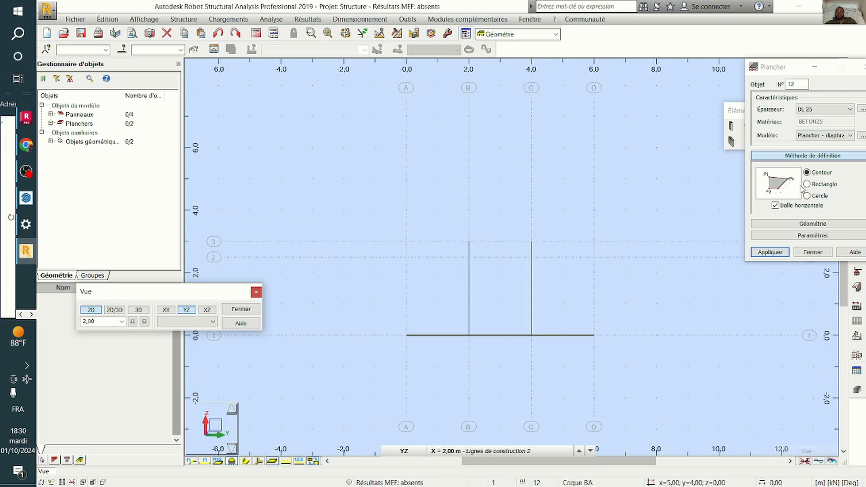
{"action": "left_click_drag", "start_coordinate": [804, 68], "coordinate": [696, 82]}
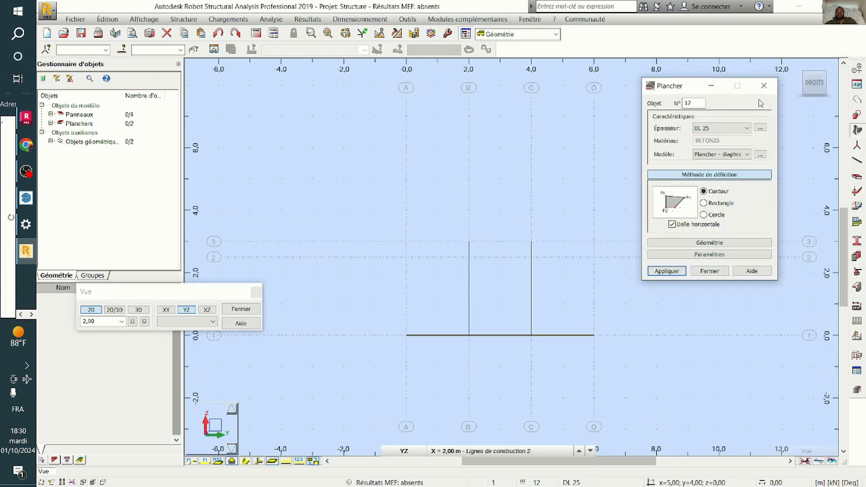
{"action": "left_click", "coordinate": [778, 82]}
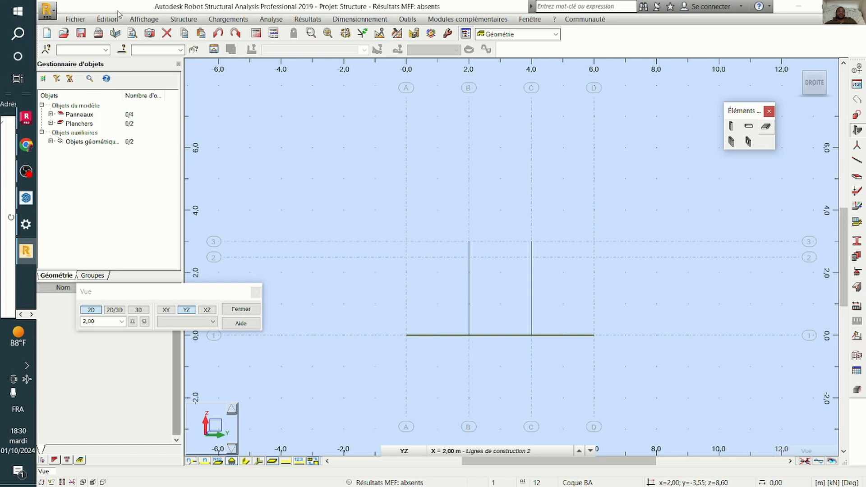
- Draw a closed rectangular contour at X = 2,00 m from line A to line D, between levels 1 and 3, and check it in 3D
{"action": "left_click", "coordinate": [143, 19]}
{"action": "left_click", "coordinate": [179, 20]}
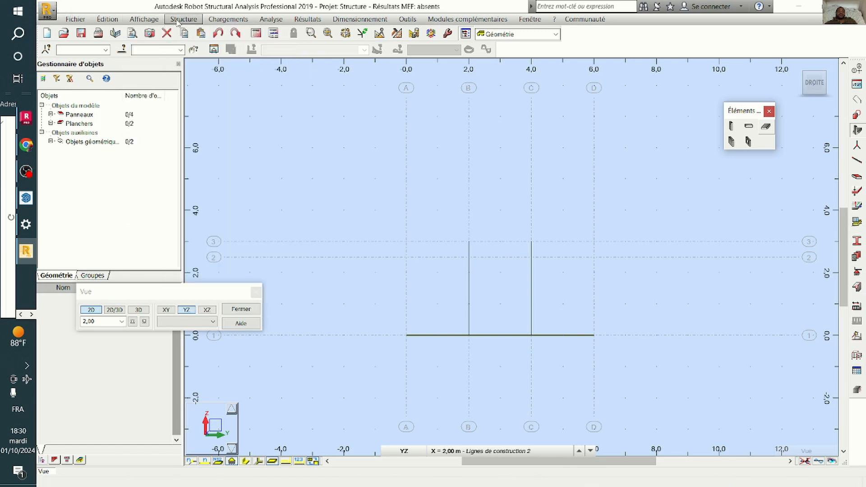
{"action": "left_click", "coordinate": [178, 20]}
{"action": "mouse_move", "coordinate": [207, 124]}
{"action": "mouse_move", "coordinate": [203, 105]}
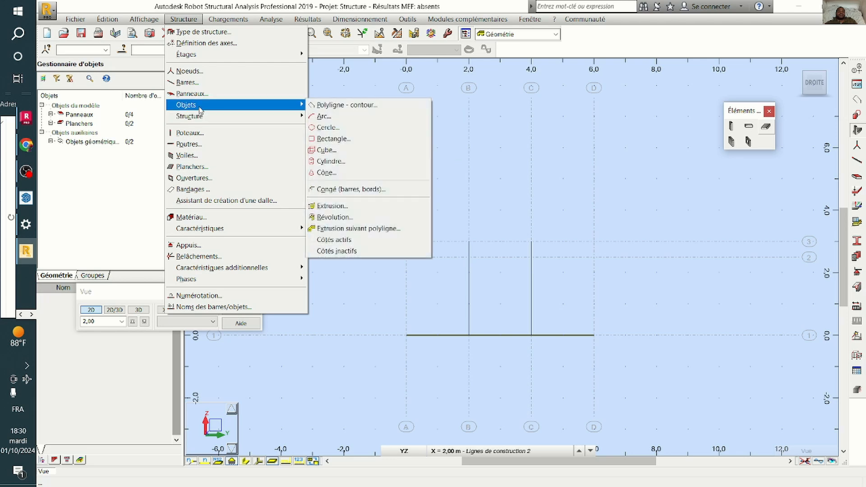
{"action": "left_click", "coordinate": [358, 110]}
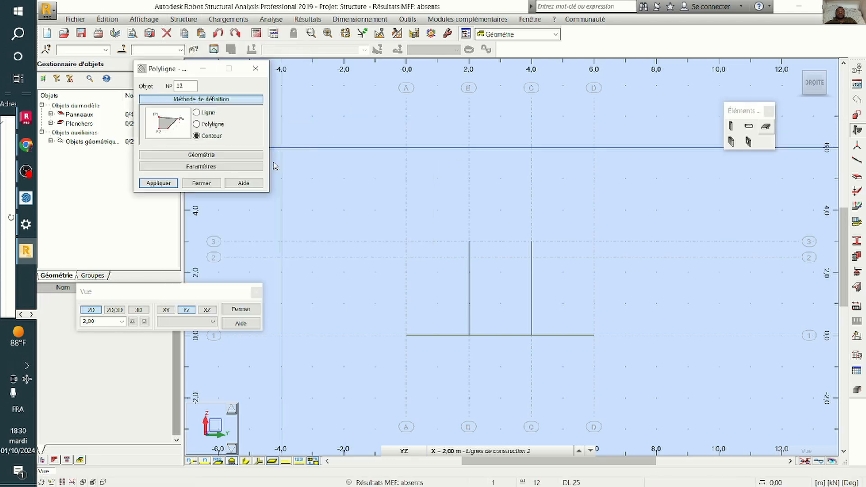
{"action": "left_click", "coordinate": [406, 335]}
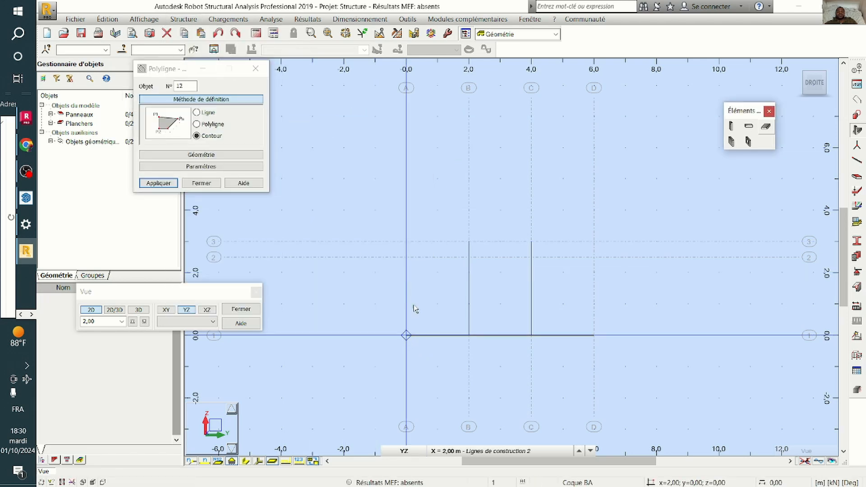
{"action": "left_click", "coordinate": [593, 241]}
{"action": "left_click", "coordinate": [593, 335]}
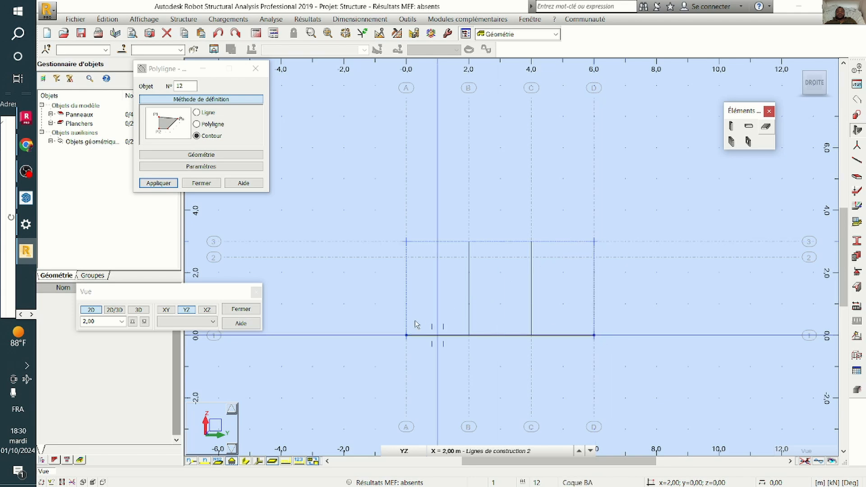
{"action": "left_click", "coordinate": [406, 335]}
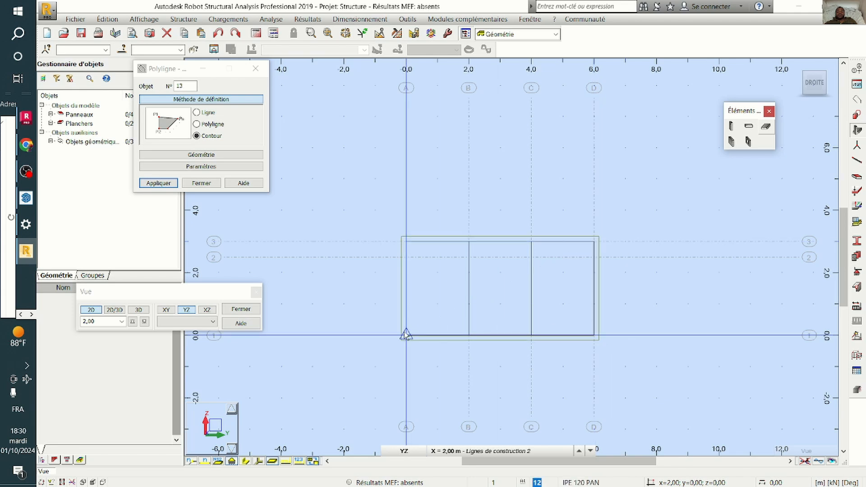
{"action": "right_click", "coordinate": [437, 85]}
{"action": "left_click", "coordinate": [397, 134]}
{"action": "left_click_drag", "start_coordinate": [498, 145], "coordinate": [516, 212]}
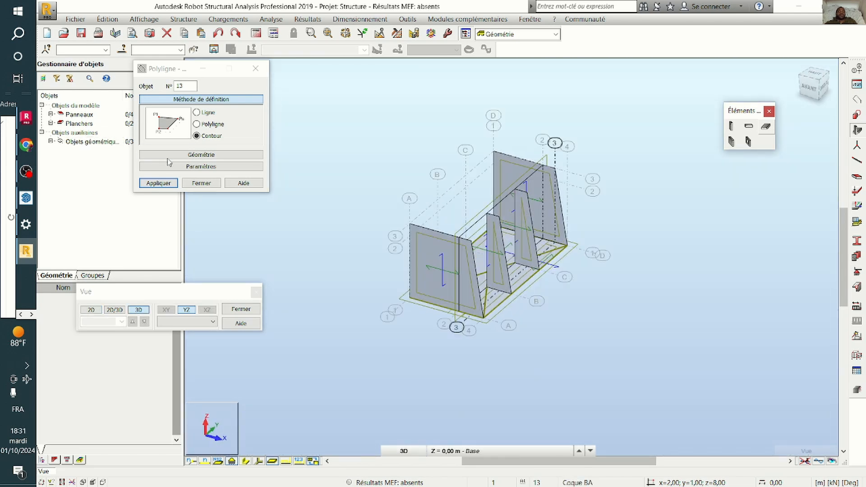
- Return to the 2D YZ view and create a DL 25 Coque BA panel from an internal point of the rectangular front wall contour
{"action": "left_click", "coordinate": [92, 310]}
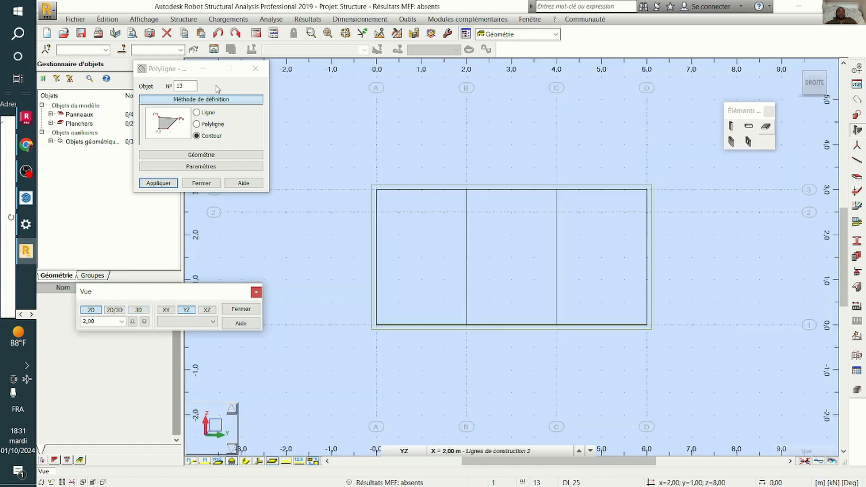
{"action": "left_click", "coordinate": [255, 68]}
{"action": "left_click", "coordinate": [174, 20]}
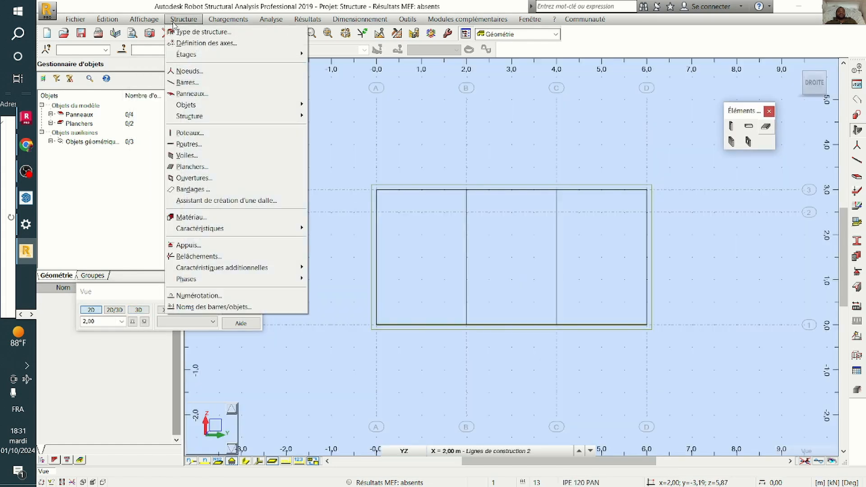
{"action": "left_click", "coordinate": [190, 94]}
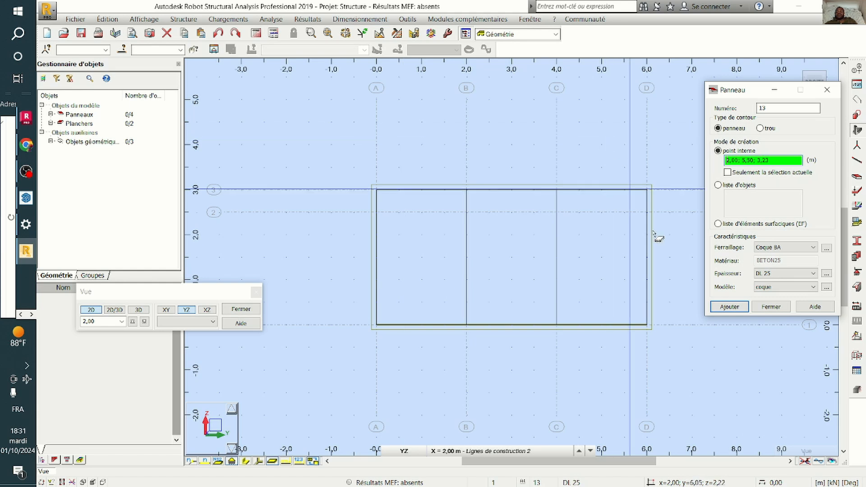
{"action": "left_click", "coordinate": [443, 256]}
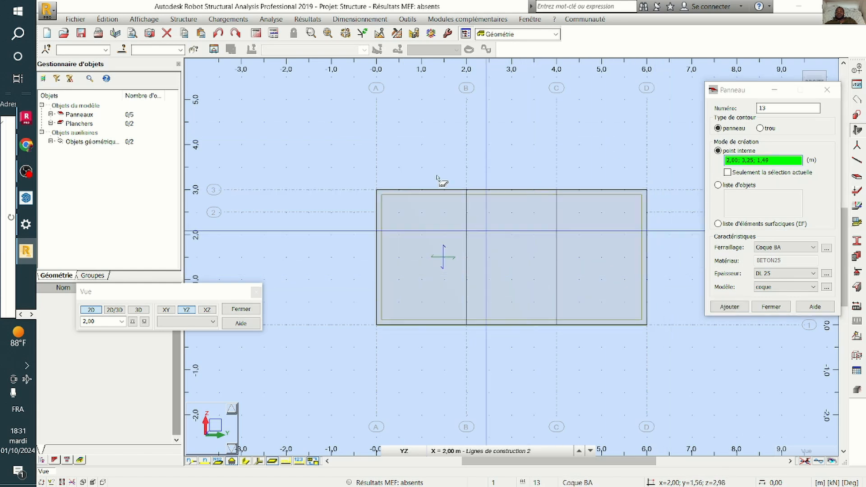
- Inspect the front wall panel together with the counterforts and base slabs in 3D, and close the panel definition
{"action": "scroll", "coordinate": [430, 155], "scroll_direction": "down", "scroll_amount": 2}
{"action": "right_click", "coordinate": [442, 122]}
{"action": "left_click", "coordinate": [406, 168]}
{"action": "scroll", "coordinate": [400, 159], "scroll_direction": "down", "scroll_amount": 3}
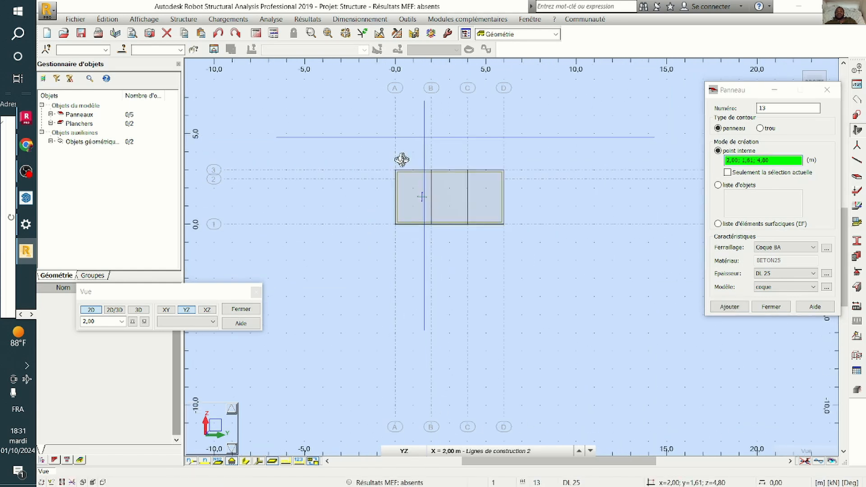
{"action": "left_click_drag", "start_coordinate": [401, 159], "coordinate": [487, 170]}
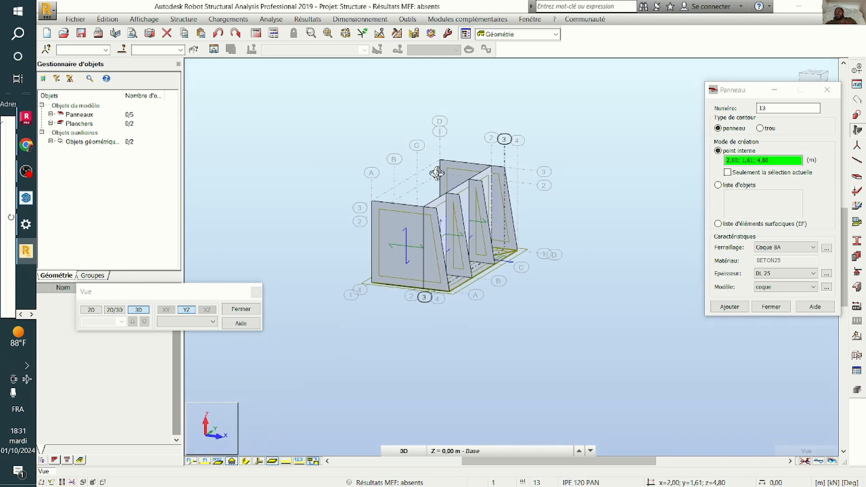
{"action": "scroll", "coordinate": [469, 243], "scroll_direction": "up", "scroll_amount": 1}
{"action": "scroll", "coordinate": [469, 243], "scroll_direction": "down", "scroll_amount": 1}
{"action": "scroll", "coordinate": [469, 244], "scroll_direction": "up", "scroll_amount": 1}
{"action": "scroll", "coordinate": [470, 246], "scroll_direction": "down", "scroll_amount": 1}
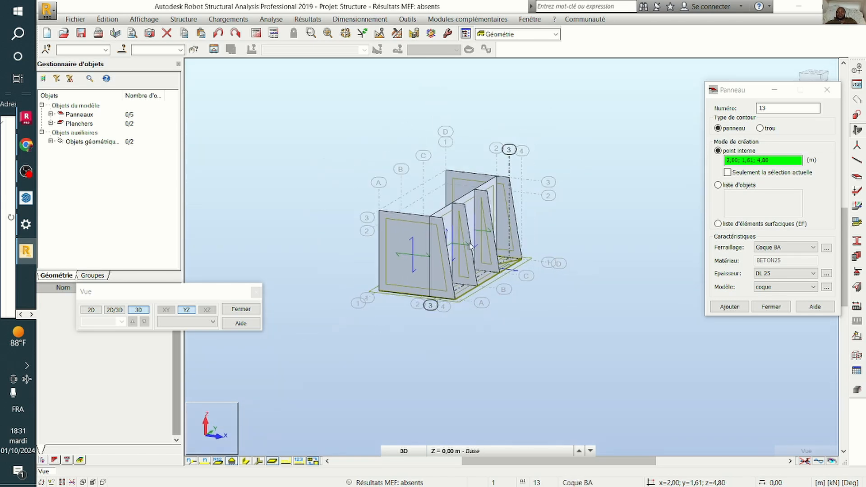
{"action": "left_click", "coordinate": [827, 89]}
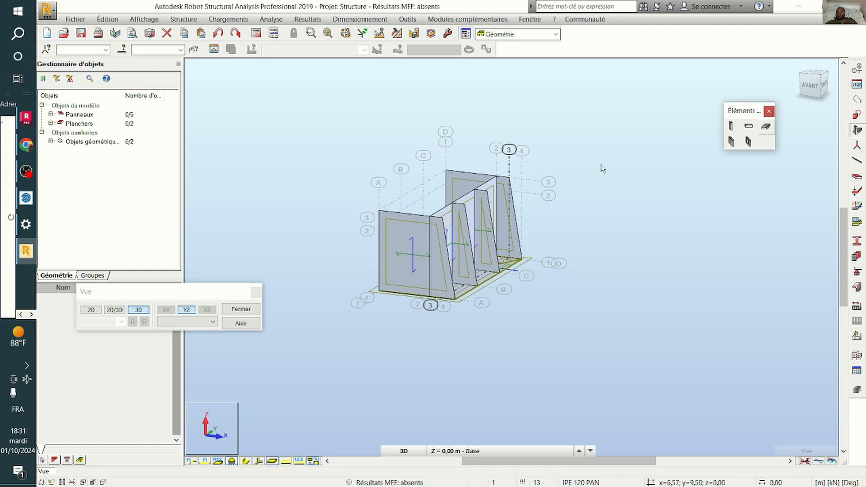
{"action": "scroll", "coordinate": [483, 232], "scroll_direction": "up", "scroll_amount": 1}
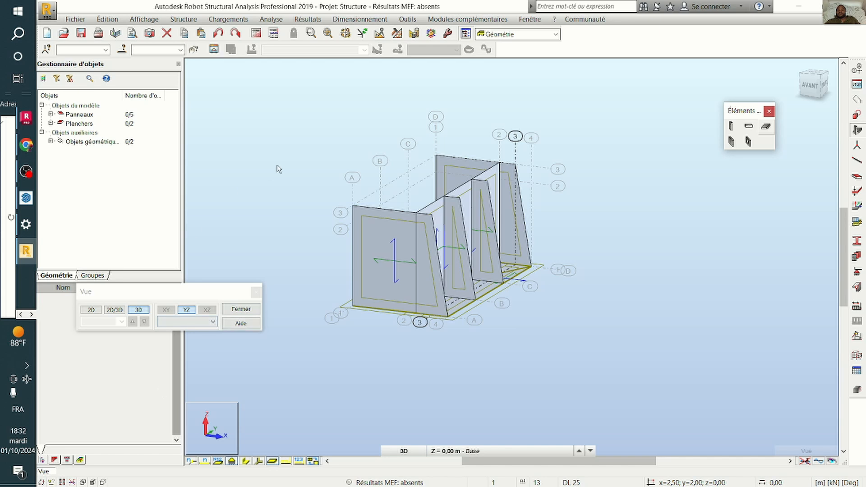
{"action": "left_click", "coordinate": [796, 5]}
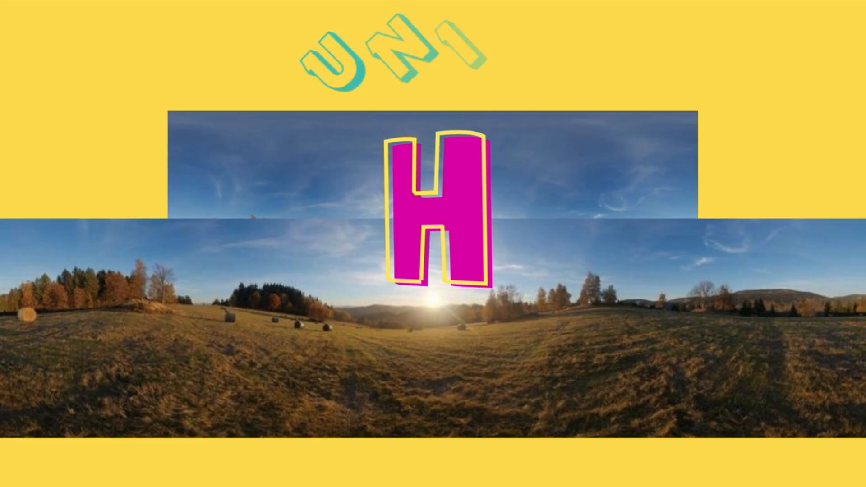